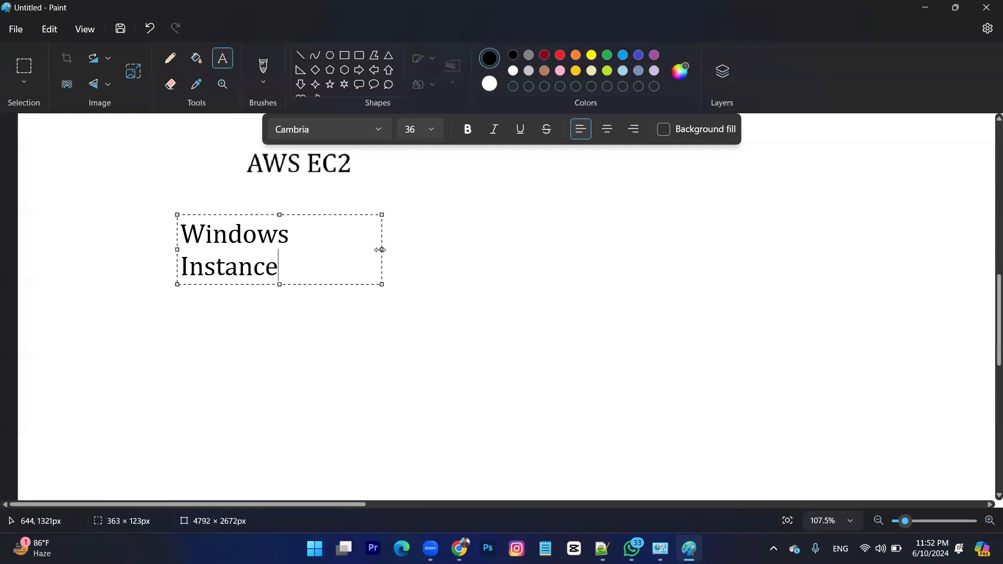
Widen the text box so Windows Instance fits on one line, and draw a pencil check mark after it.
{"action": "left_click_drag", "start_coordinate": [382, 249], "coordinate": [497, 249]}
{"action": "left_click", "coordinate": [272, 202]}
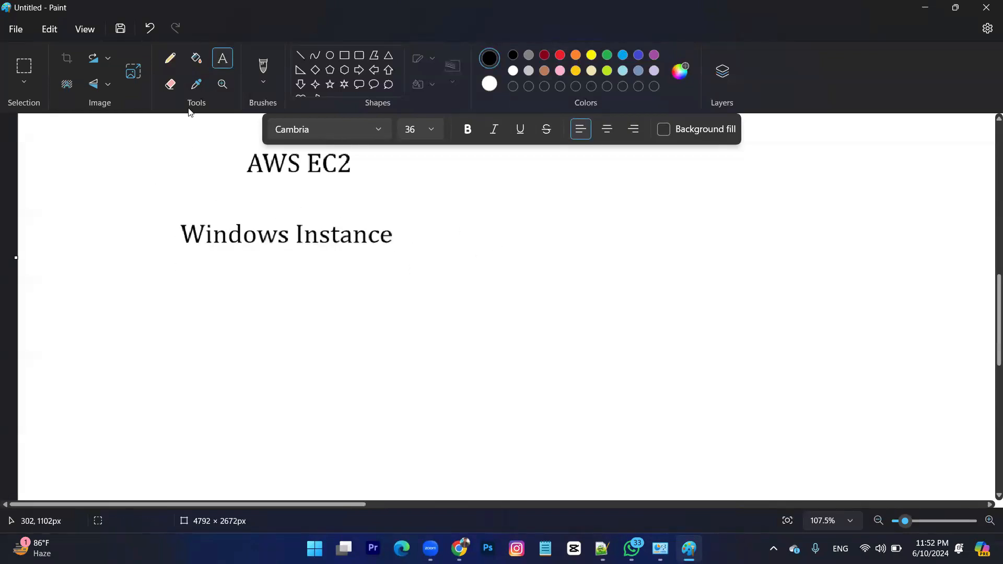
{"action": "left_click", "coordinate": [168, 61]}
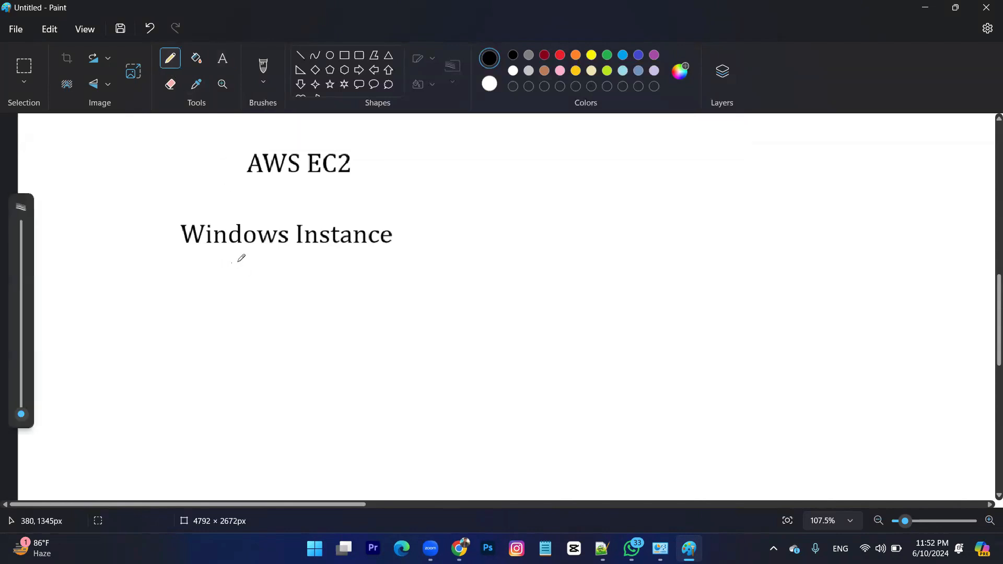
{"action": "left_click_drag", "start_coordinate": [407, 231], "coordinate": [437, 202]}
Thicken the pencil stroke slightly and add the text Linux Instance below Windows Instance.
{"action": "left_click_drag", "start_coordinate": [23, 415], "coordinate": [22, 401]}
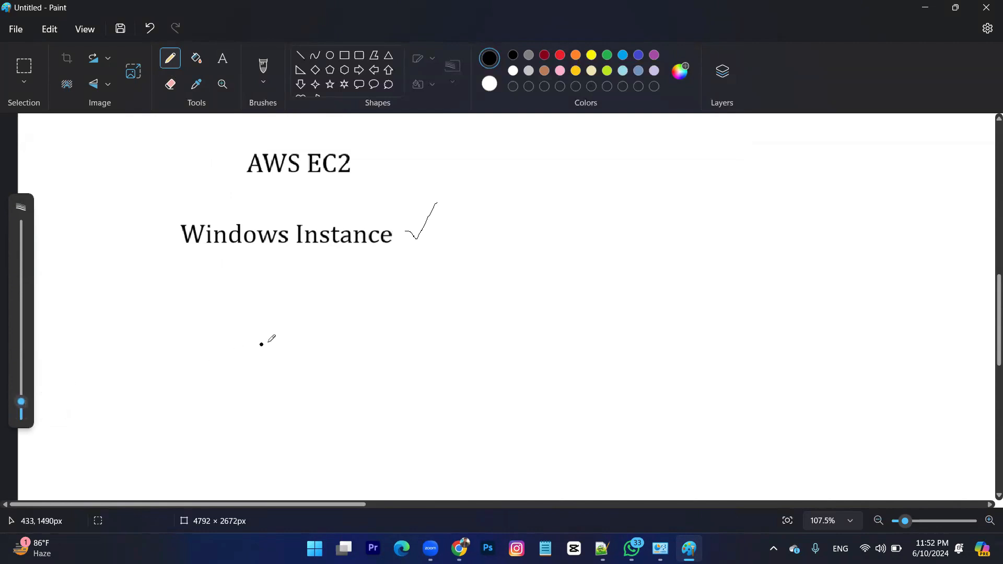
{"action": "left_click", "coordinate": [223, 57]}
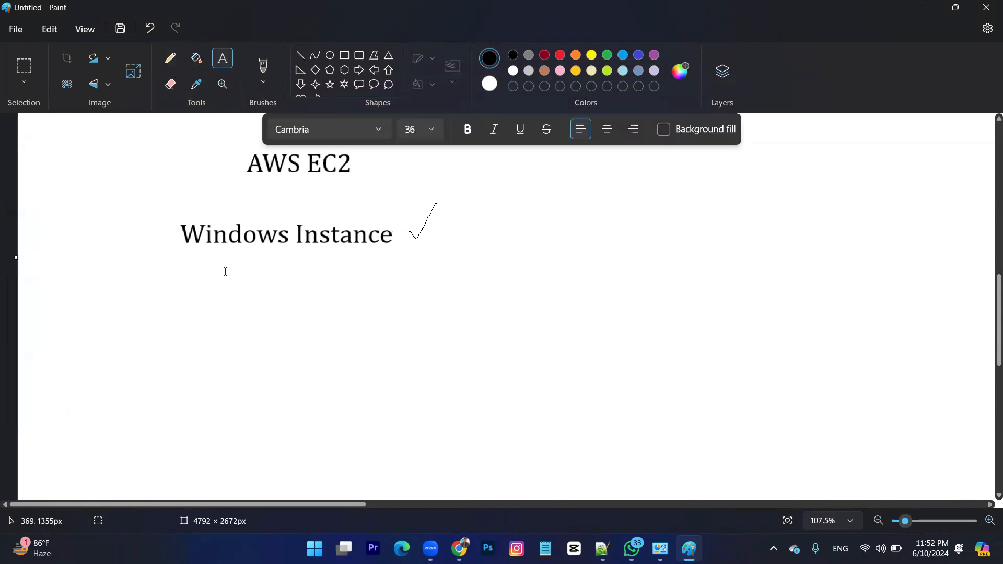
{"action": "left_click", "coordinate": [187, 280]}
{"action": "type", "text": "Lin"}
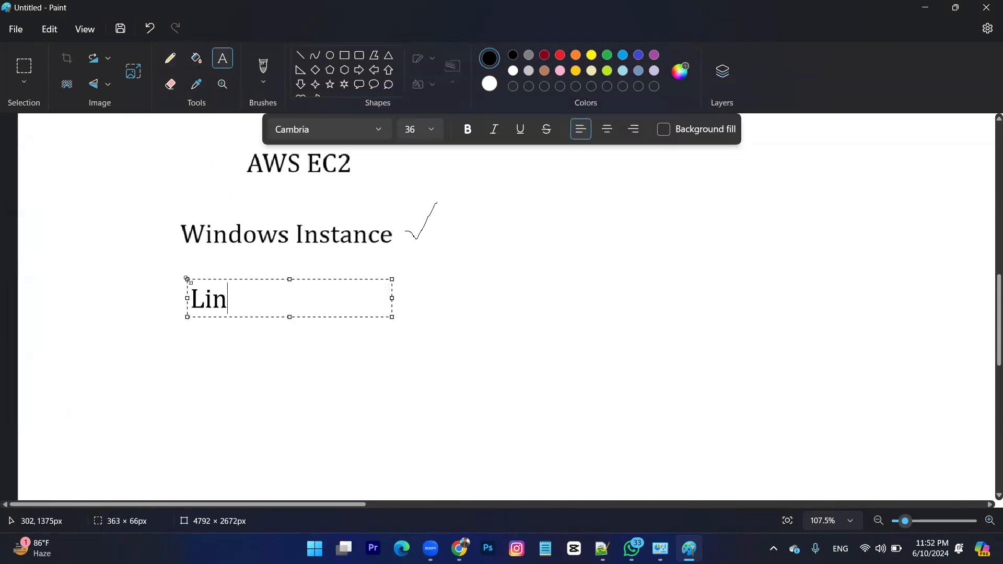
{"action": "type", "text": "ux In"}
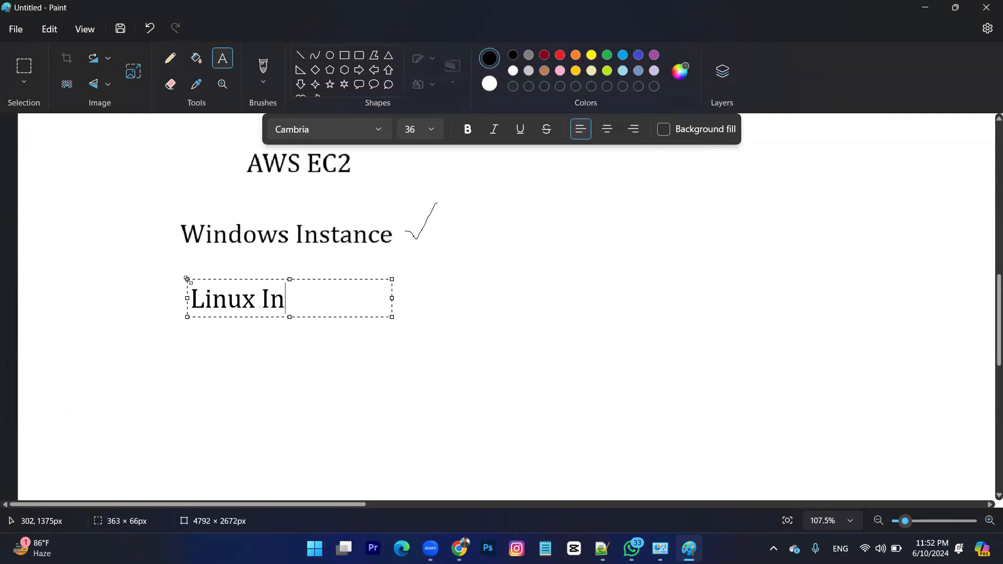
{"action": "type", "text": "stance"}
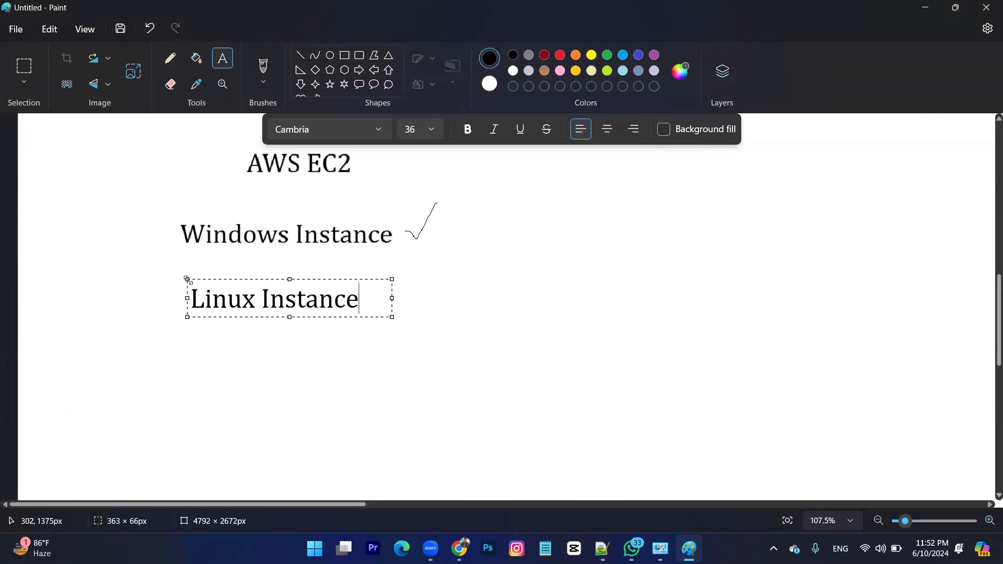
{"action": "left_click", "coordinate": [183, 251]}
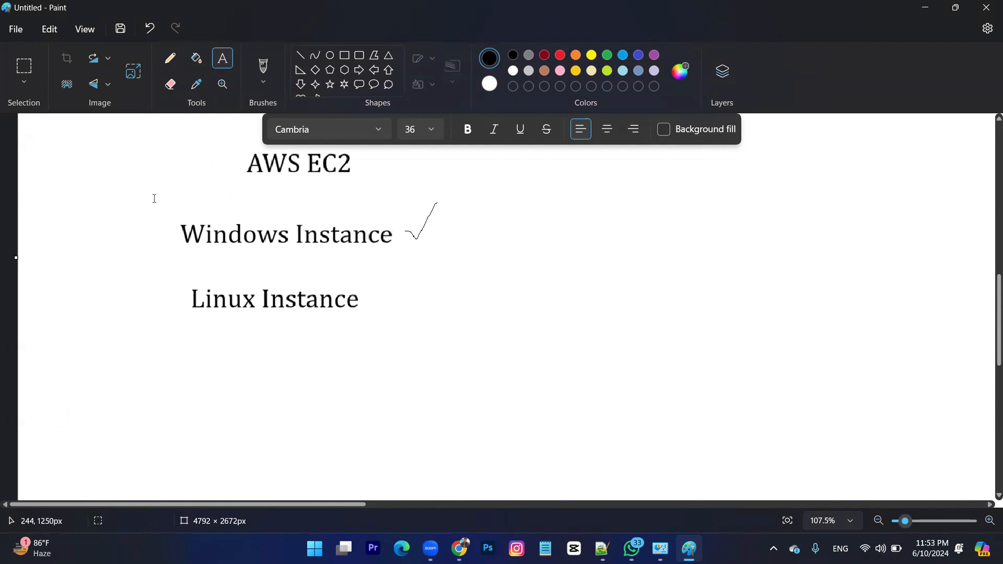
Draw a thick pencil check mark beside Linux Instance and reduce the pencil thickness slightly.
{"action": "left_click", "coordinate": [170, 58]}
{"action": "left_click", "coordinate": [282, 187]}
{"action": "key", "text": "ctrl+z"}
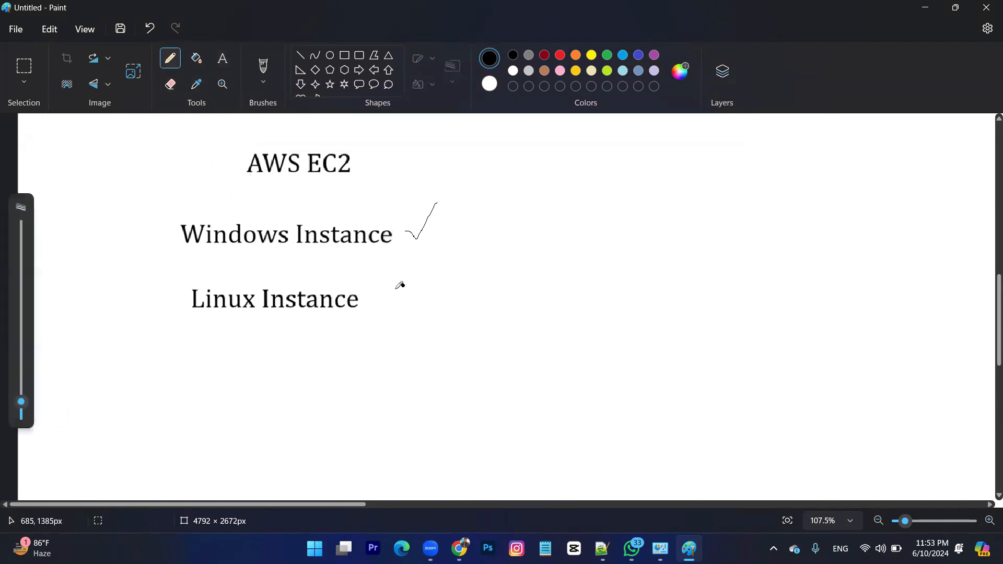
{"action": "left_click_drag", "start_coordinate": [376, 294], "coordinate": [396, 280]}
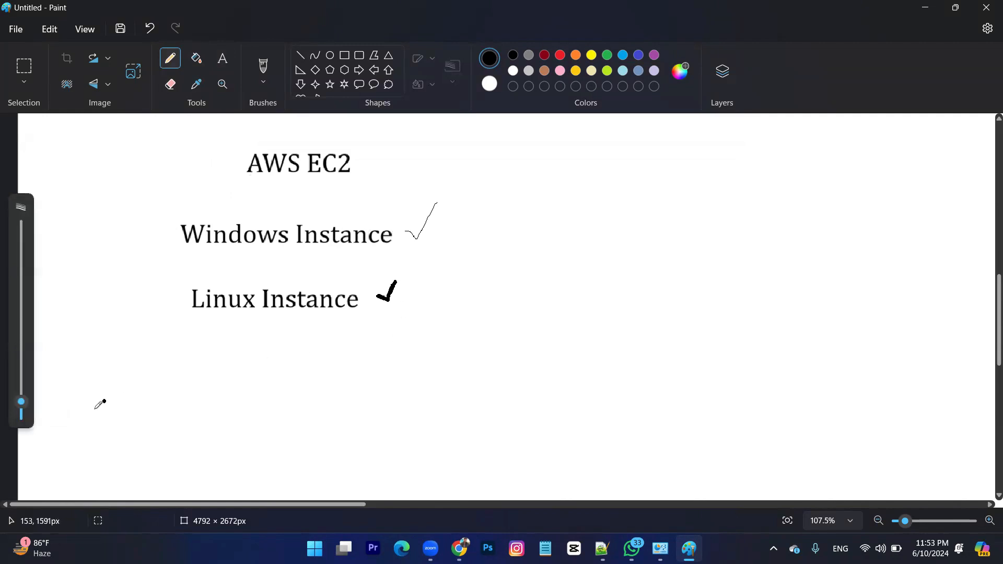
{"action": "left_click_drag", "start_coordinate": [22, 401], "coordinate": [24, 408]}
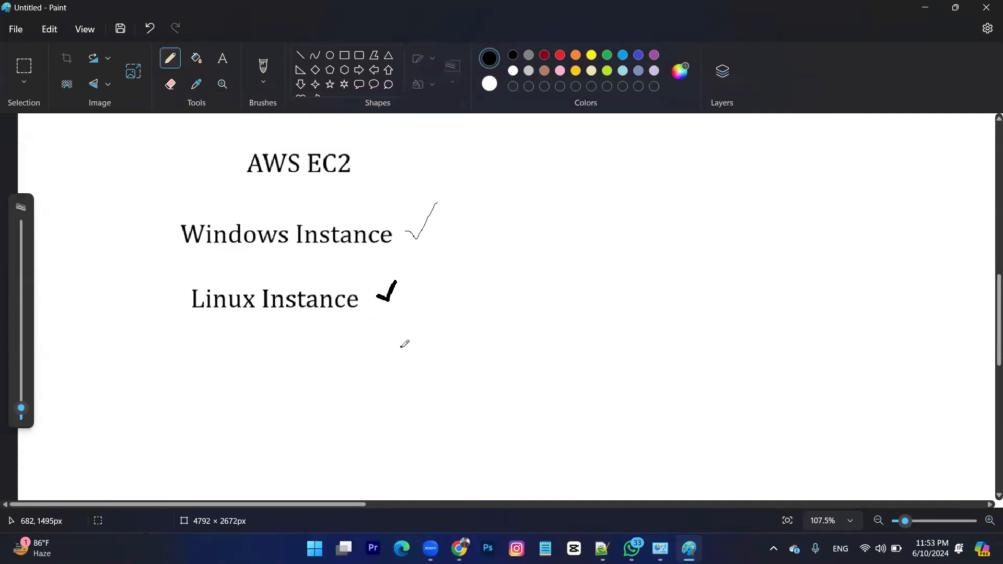
Switch to the AWS console in the browser, open the EC2 dashboard and look over its resources.
{"action": "key", "text": "alt+Tab"}
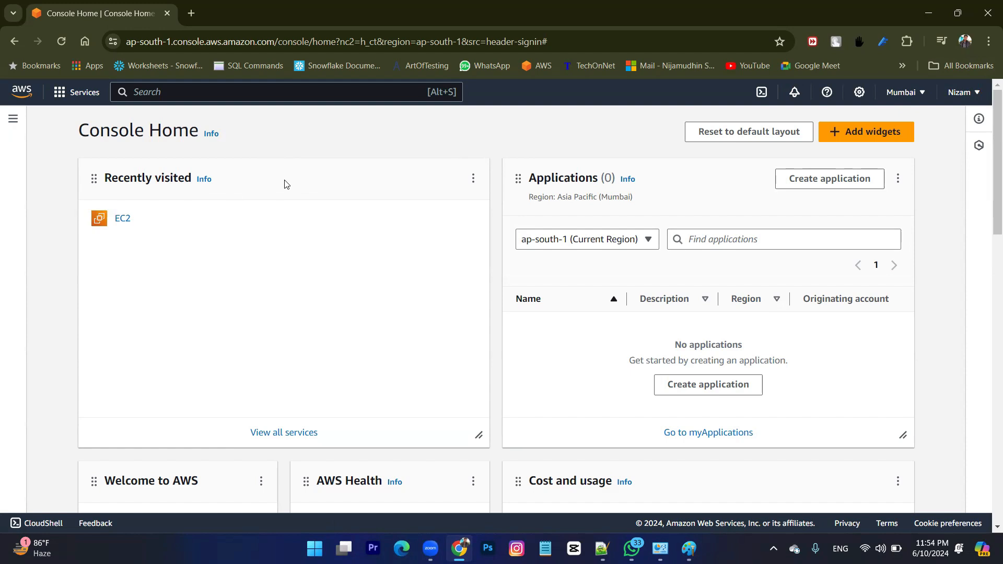
{"action": "left_click", "coordinate": [122, 220]}
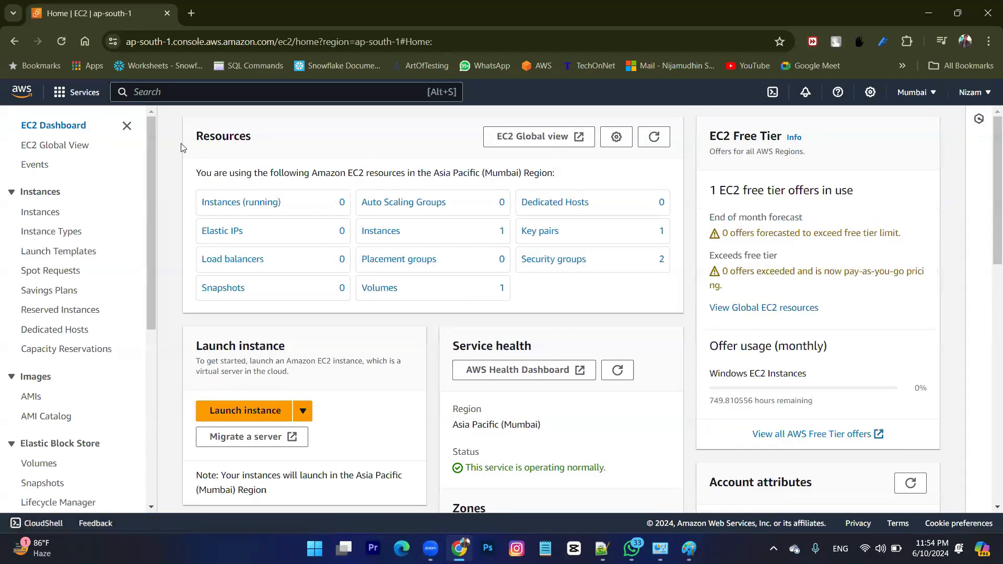
{"action": "scroll", "coordinate": [214, 330], "scroll_direction": "down", "scroll_amount": 1}
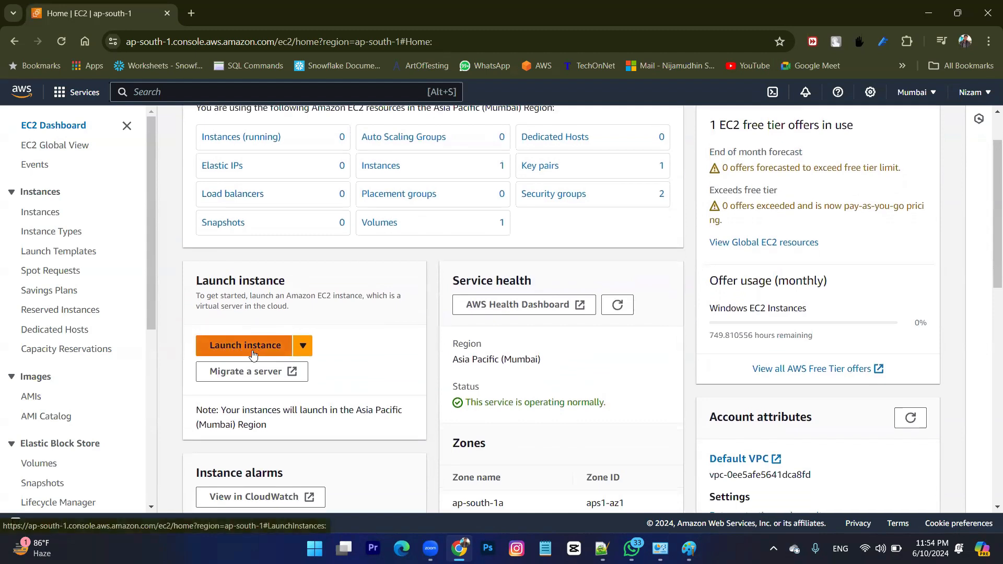
{"action": "scroll", "coordinate": [252, 354], "scroll_direction": "up", "scroll_amount": 1}
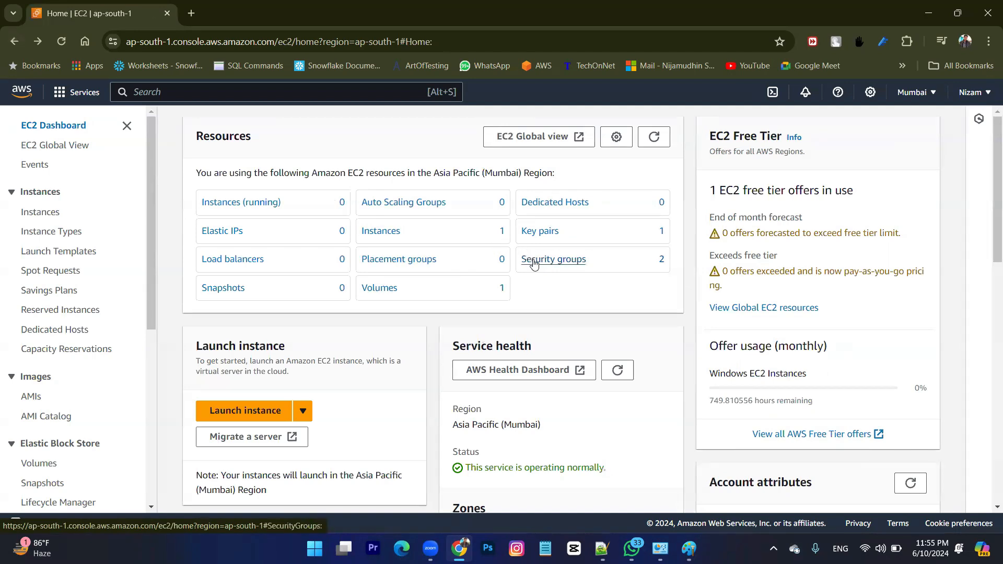
{"action": "scroll", "coordinate": [536, 266], "scroll_direction": "down", "scroll_amount": 3}
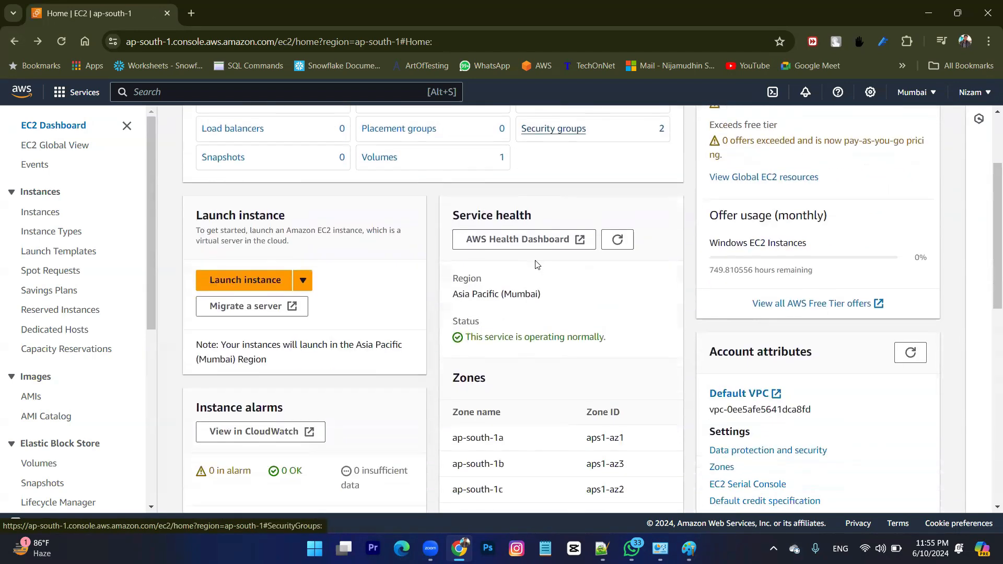
{"action": "scroll", "coordinate": [538, 264], "scroll_direction": "up", "scroll_amount": 3}
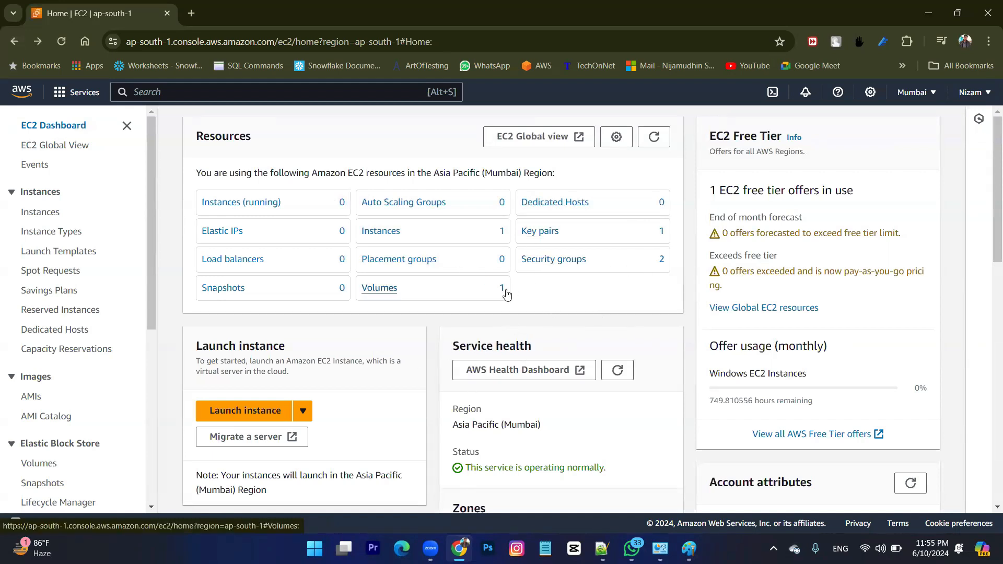
Open the key pairs list and delete the existing rsa key pair, entering Delete as the confirmation.
{"action": "left_click", "coordinate": [546, 237]}
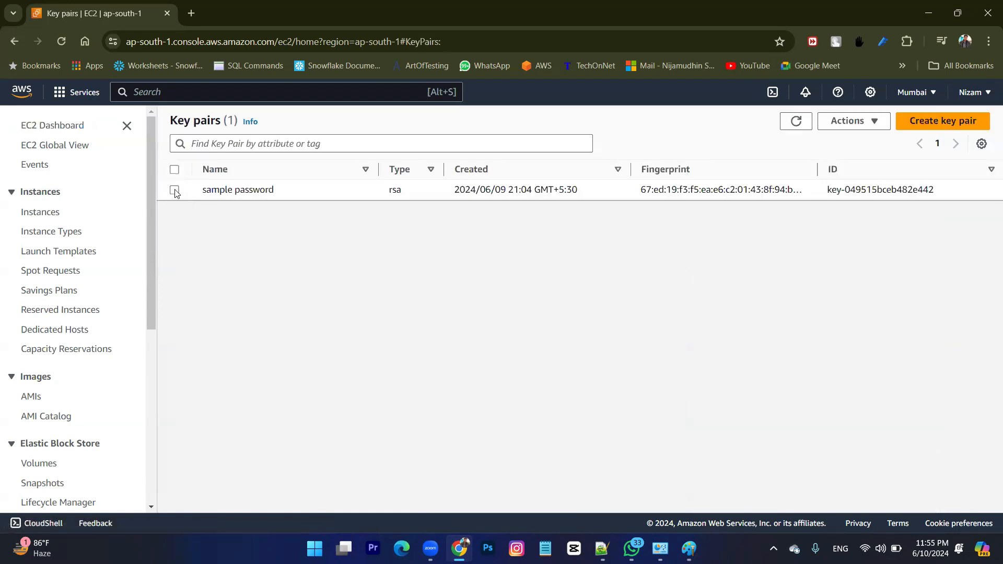
{"action": "left_click", "coordinate": [174, 190]}
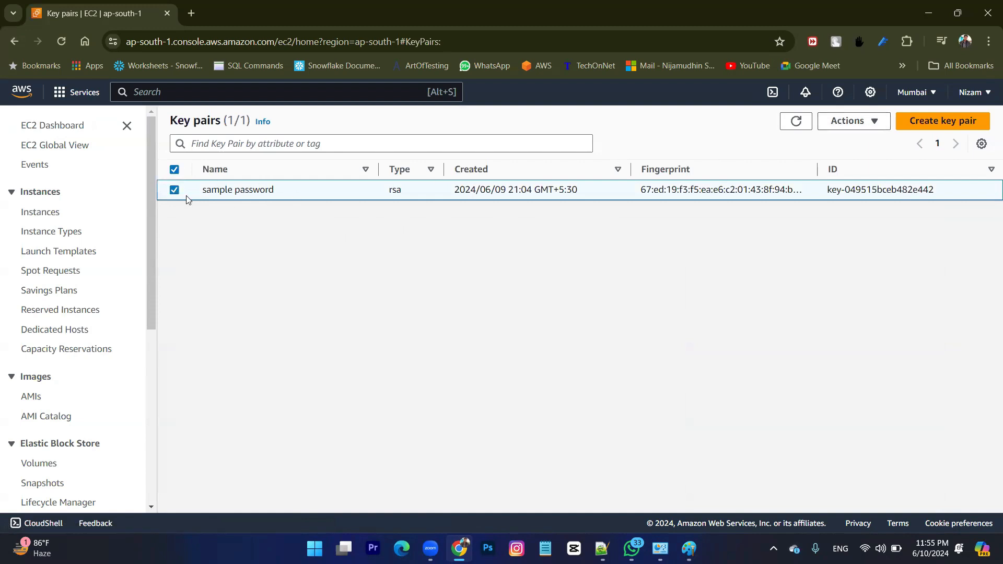
{"action": "left_click", "coordinate": [868, 122]}
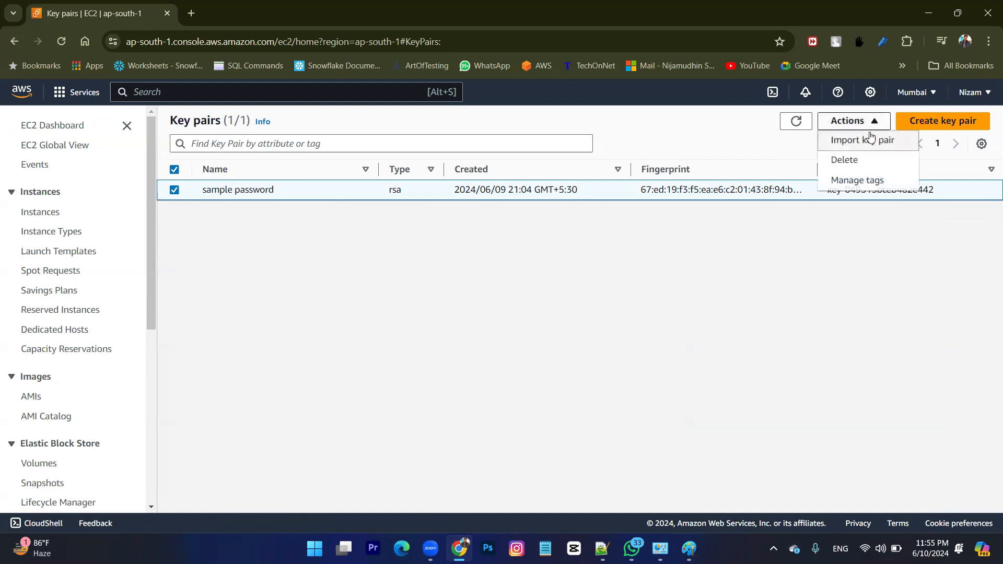
{"action": "left_click", "coordinate": [854, 162]}
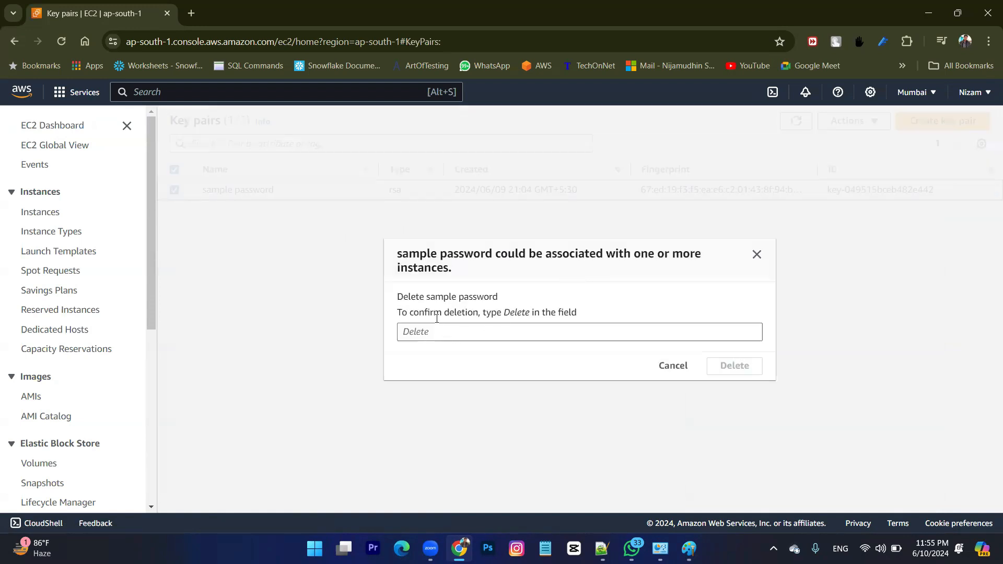
{"action": "double_click", "coordinate": [418, 301]}
{"action": "key", "text": "ctrl+c"}
{"action": "left_click", "coordinate": [419, 325]}
{"action": "key", "text": "ctrl+v"}
{"action": "key", "text": "BackSpace"}
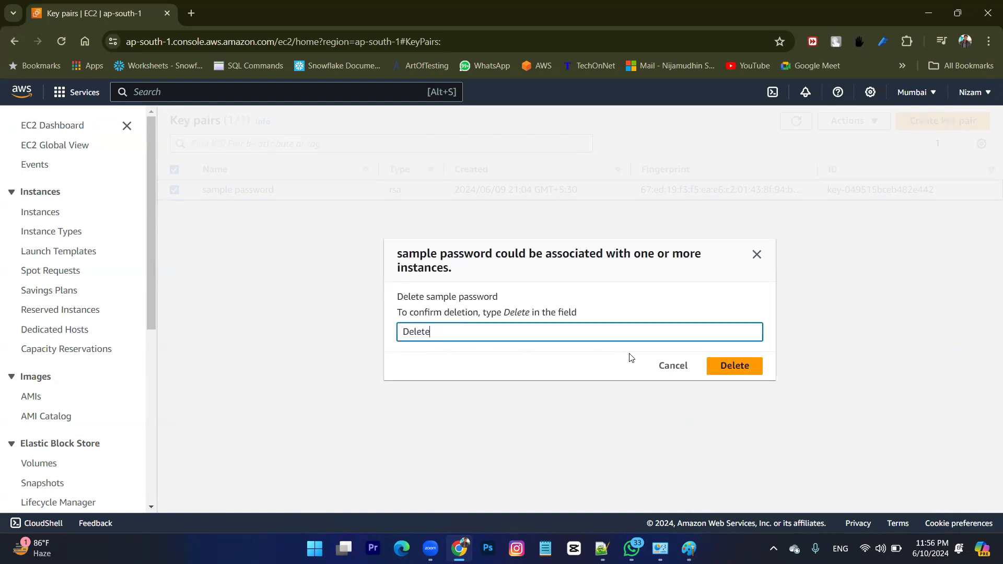
{"action": "left_click", "coordinate": [738, 365]}
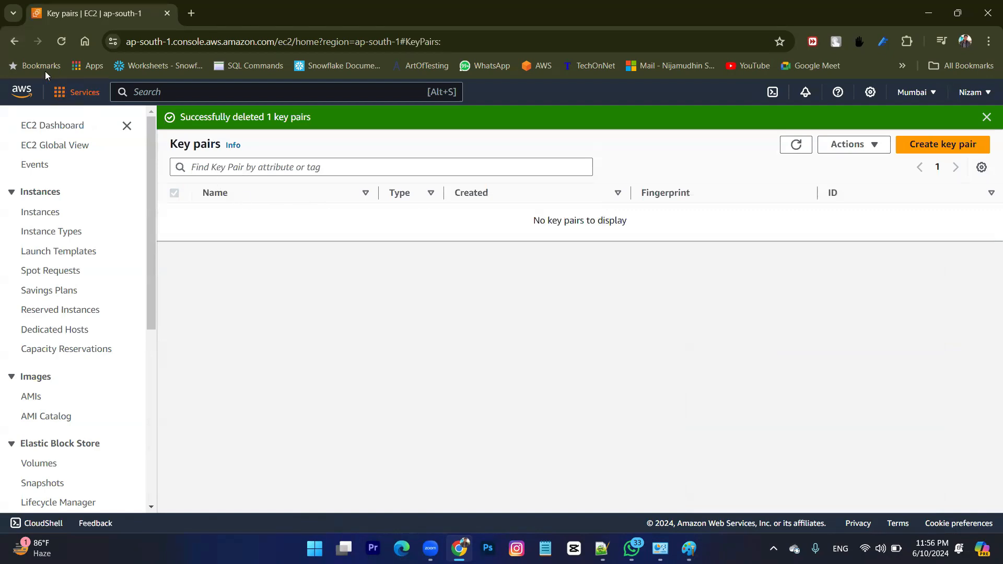
Open the security groups list from the EC2 dashboard and try to delete the launch-wizard-1 group.
{"action": "left_click", "coordinate": [15, 41]}
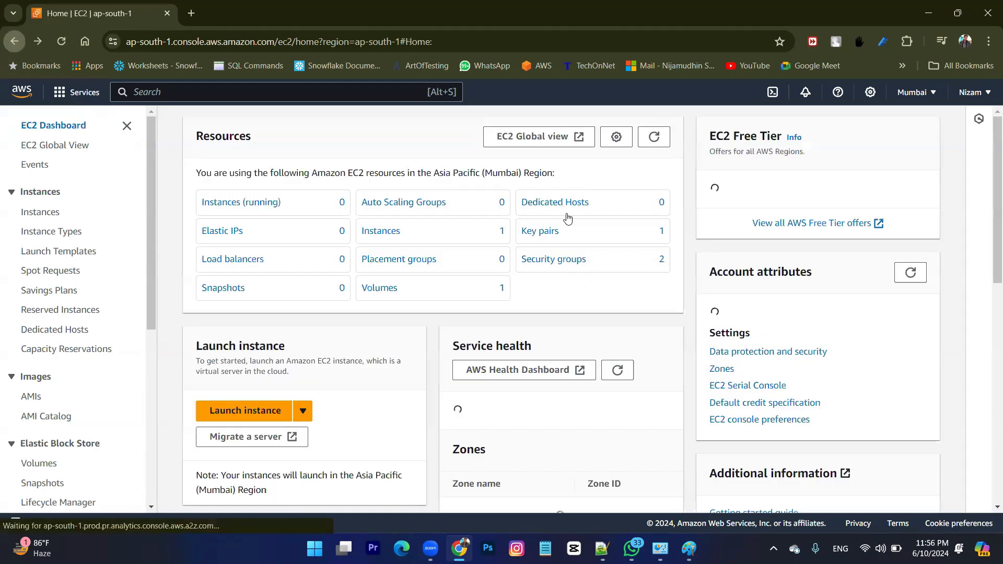
{"action": "left_click", "coordinate": [543, 261]}
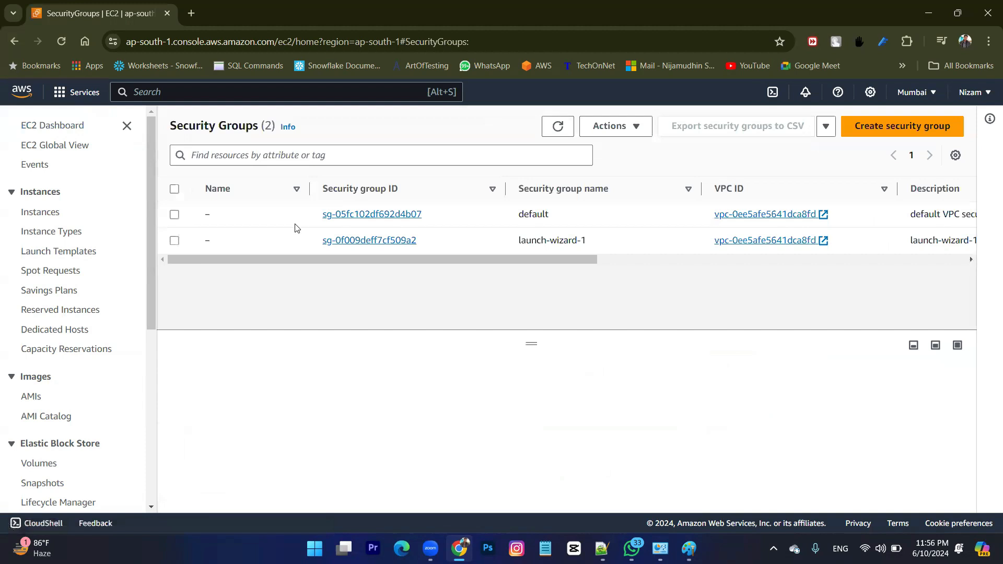
{"action": "left_click_drag", "start_coordinate": [518, 216], "coordinate": [607, 243]}
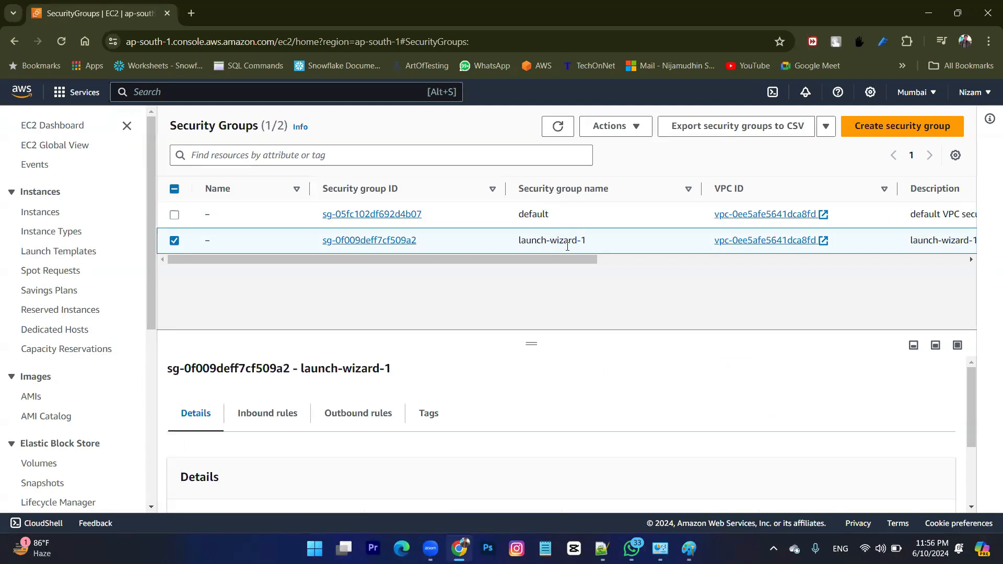
{"action": "left_click", "coordinate": [644, 131]}
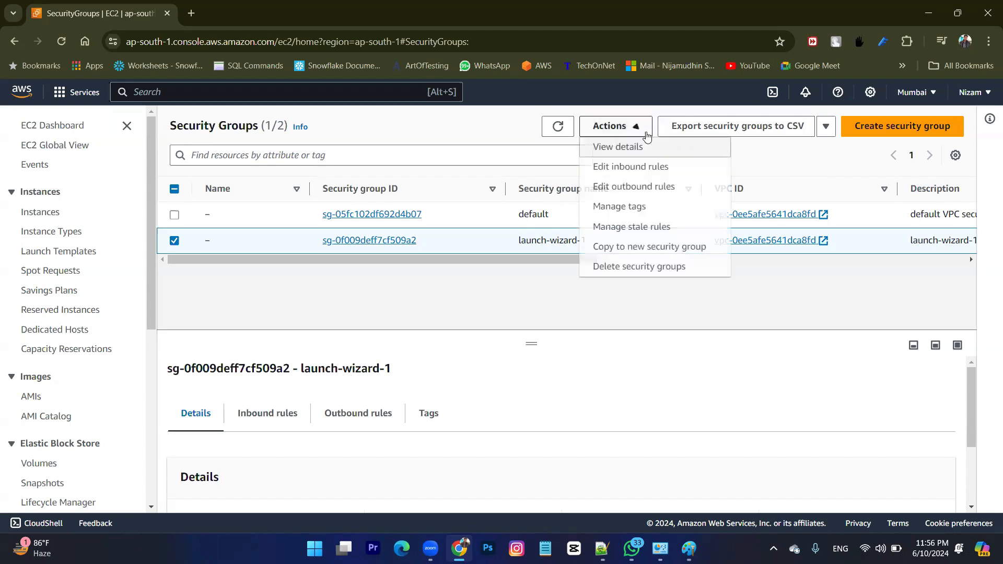
{"action": "left_click", "coordinate": [388, 252]}
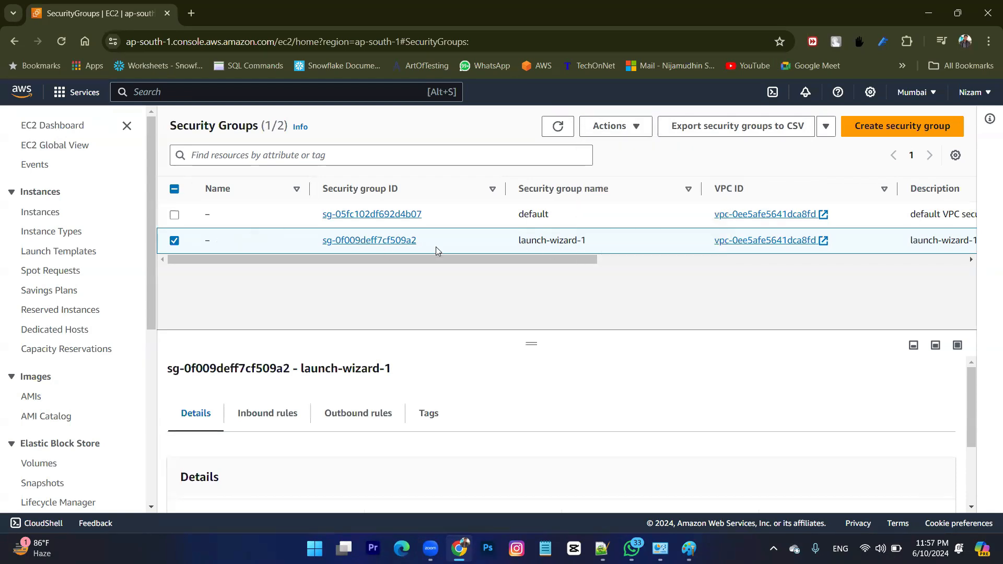
{"action": "left_click", "coordinate": [630, 131]}
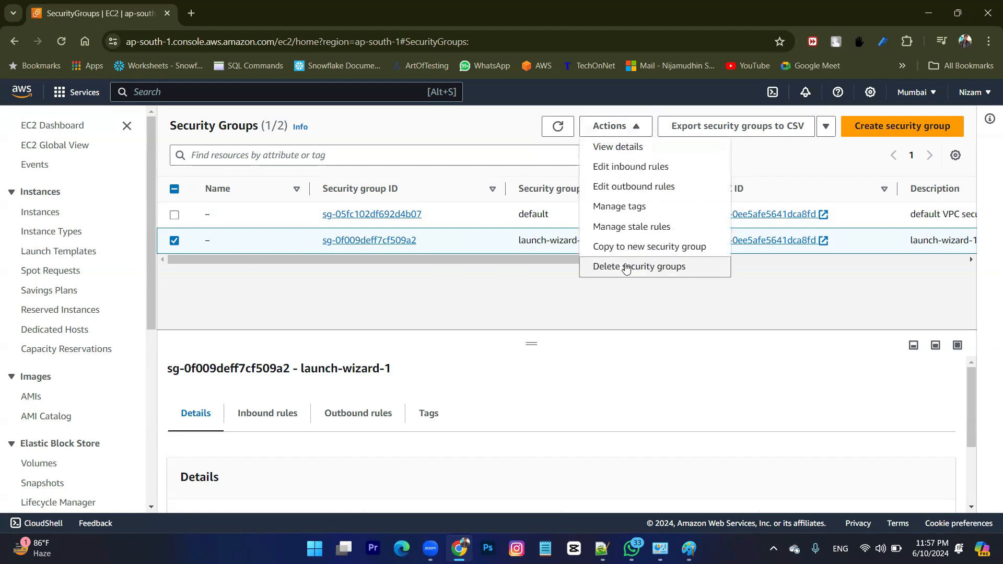
{"action": "left_click", "coordinate": [629, 266]}
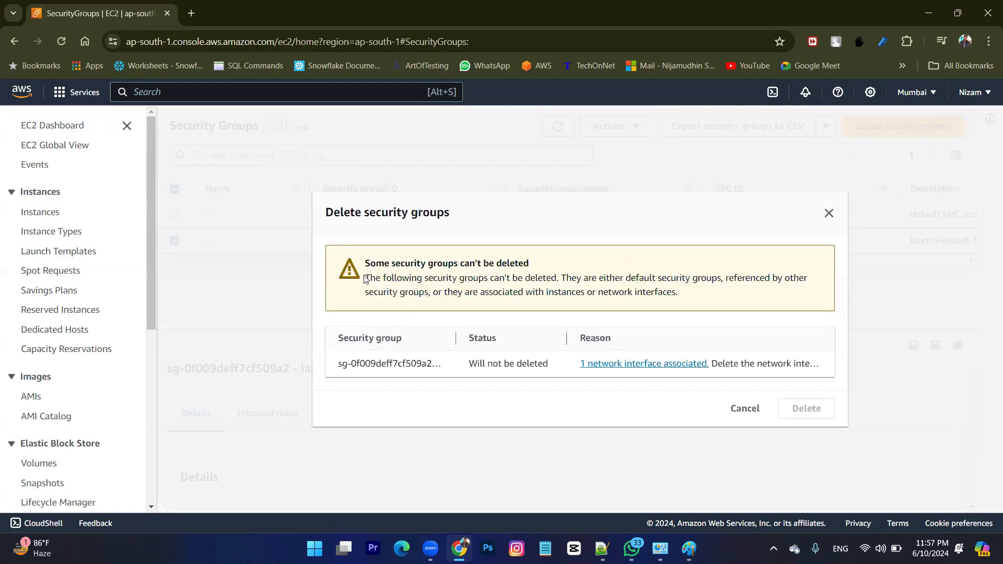
Read the explanation in the security group deletion dialog, cancel it and return to the EC2 dashboard.
{"action": "left_click_drag", "start_coordinate": [366, 264], "coordinate": [689, 306]}
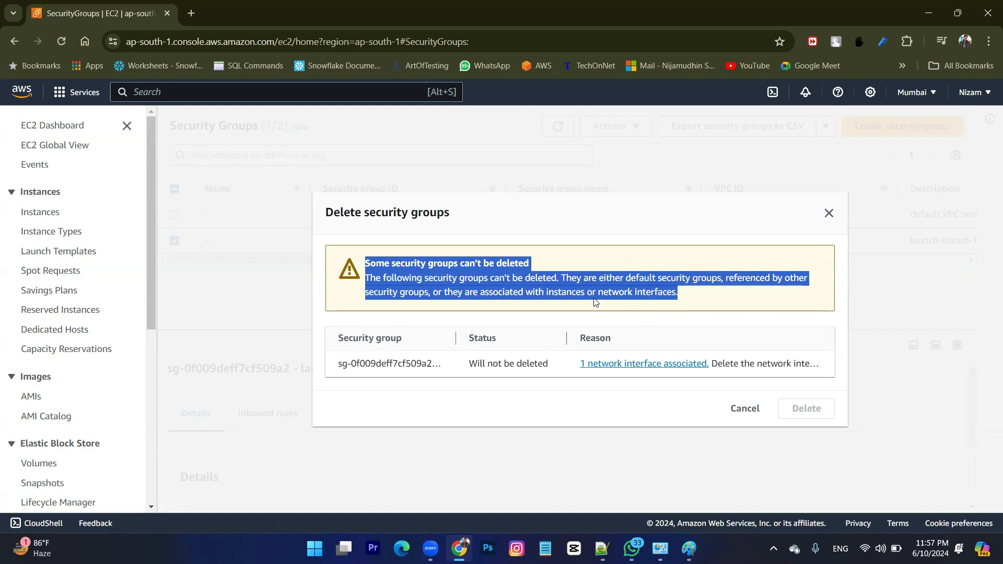
{"action": "left_click", "coordinate": [577, 296]}
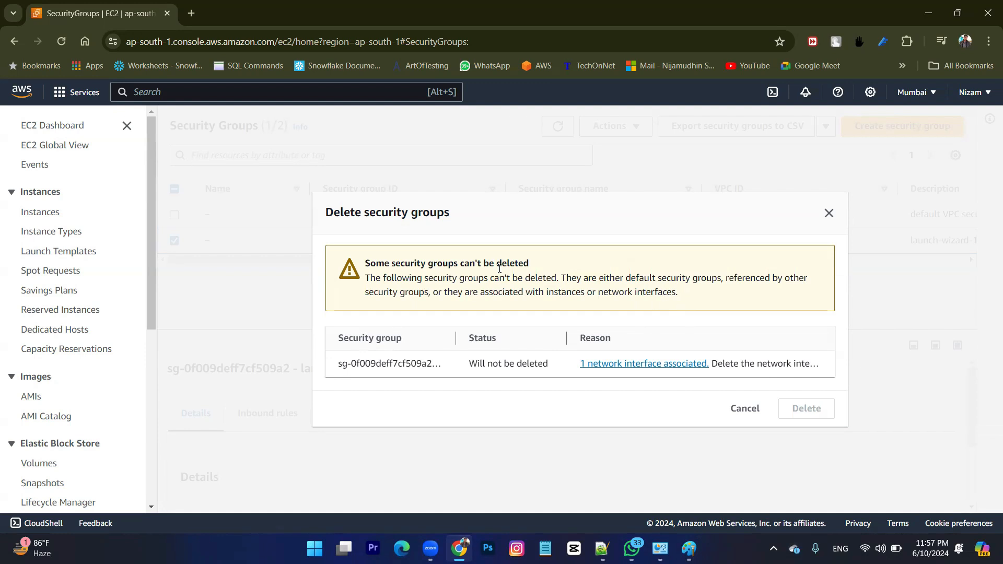
{"action": "left_click_drag", "start_coordinate": [499, 268], "coordinate": [679, 292]}
{"action": "left_click", "coordinate": [649, 292]}
{"action": "left_click", "coordinate": [741, 409]}
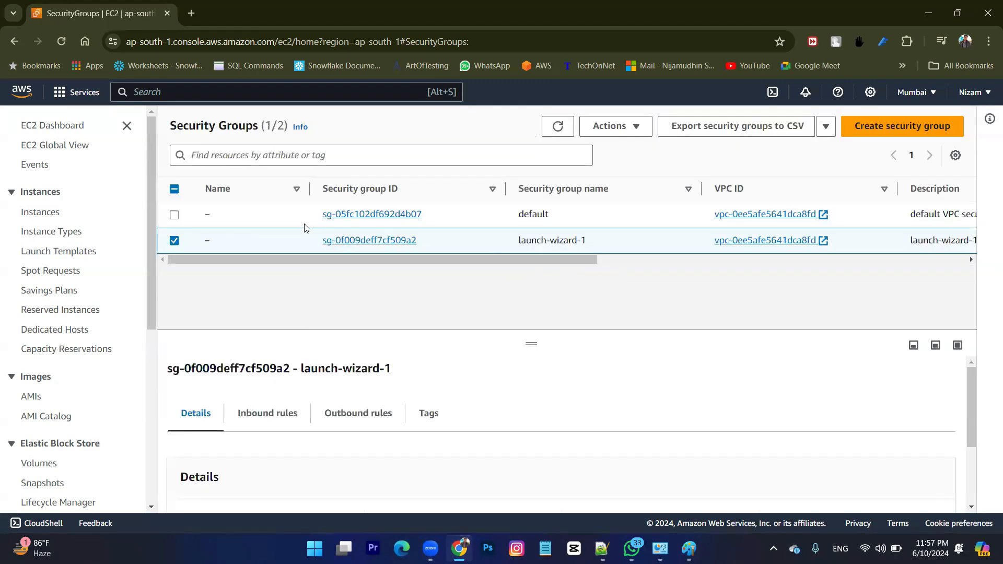
{"action": "left_click", "coordinate": [175, 241]}
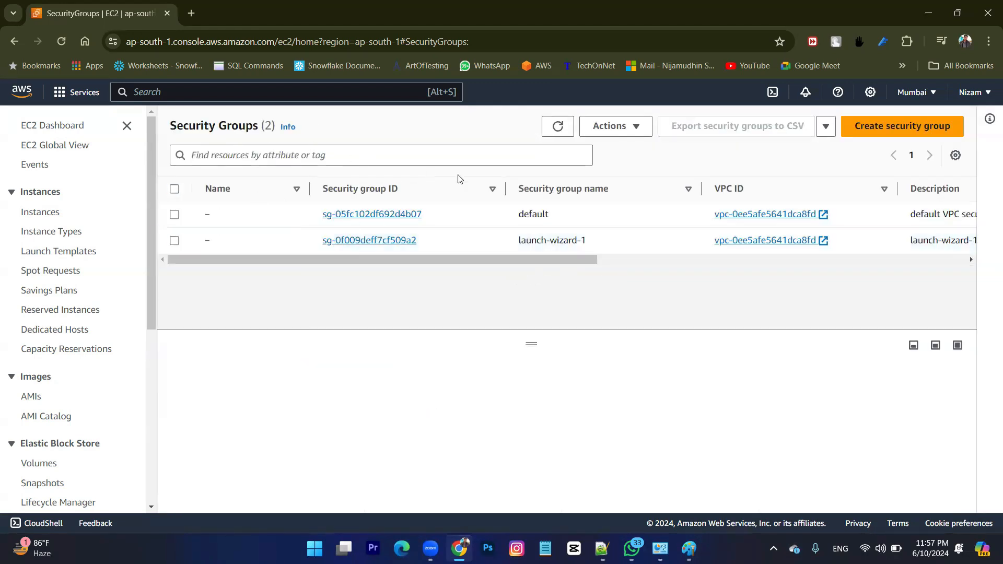
{"action": "left_click", "coordinate": [14, 41]}
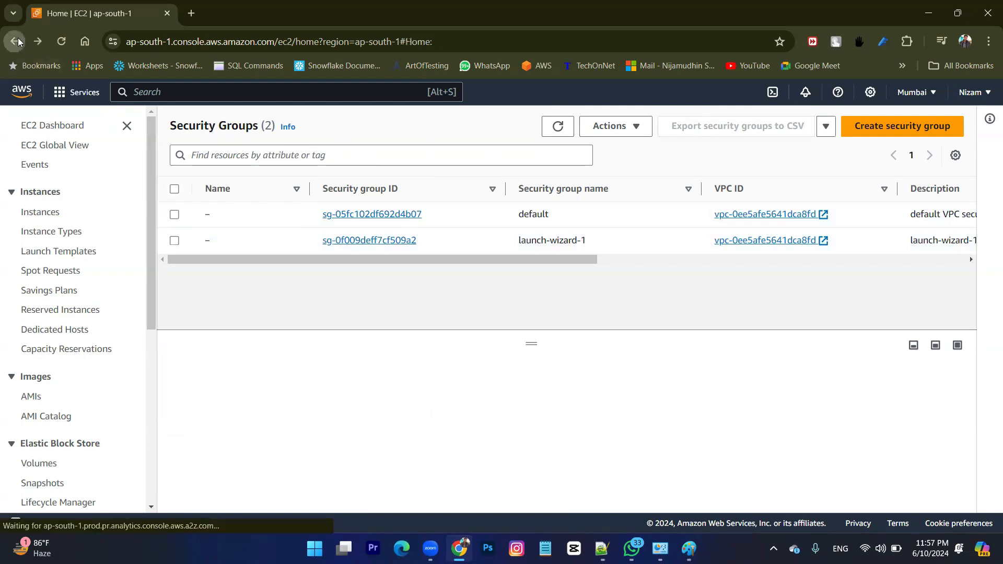
Open the instances list from the EC2 dashboard and terminate the instance named my first instance.
{"action": "left_click", "coordinate": [391, 231]}
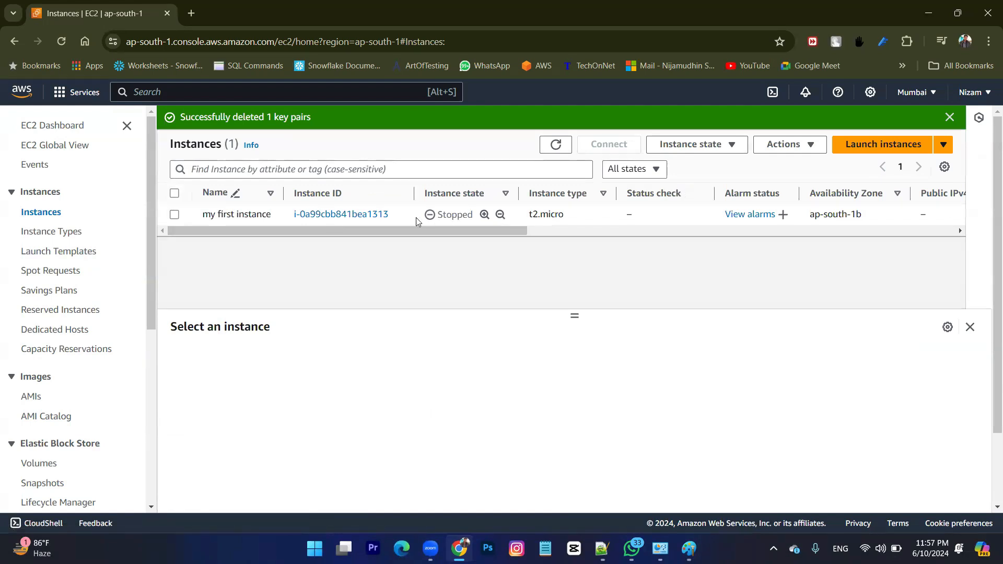
{"action": "left_click", "coordinate": [175, 215]}
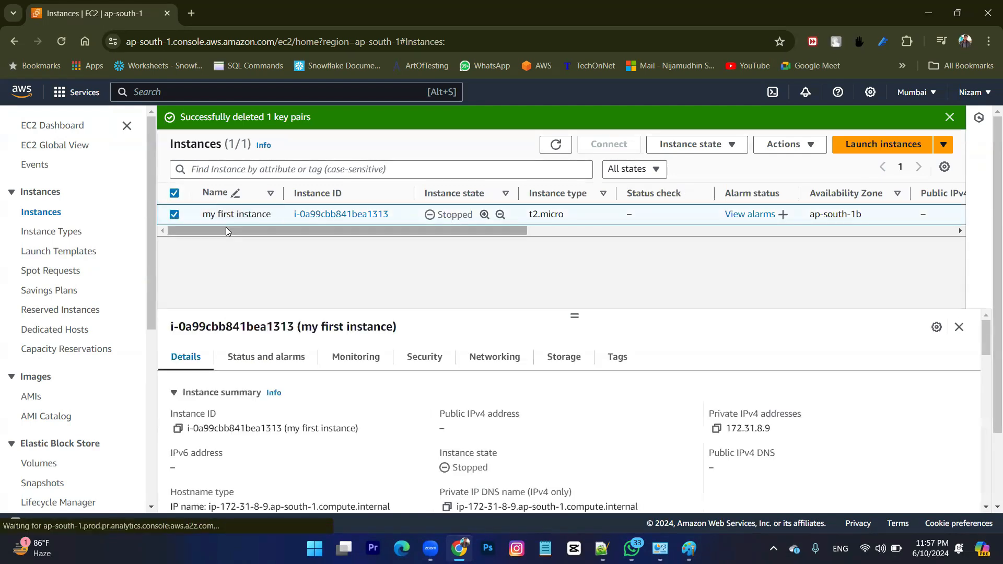
{"action": "left_click", "coordinate": [727, 146]}
{"action": "left_click", "coordinate": [714, 244]}
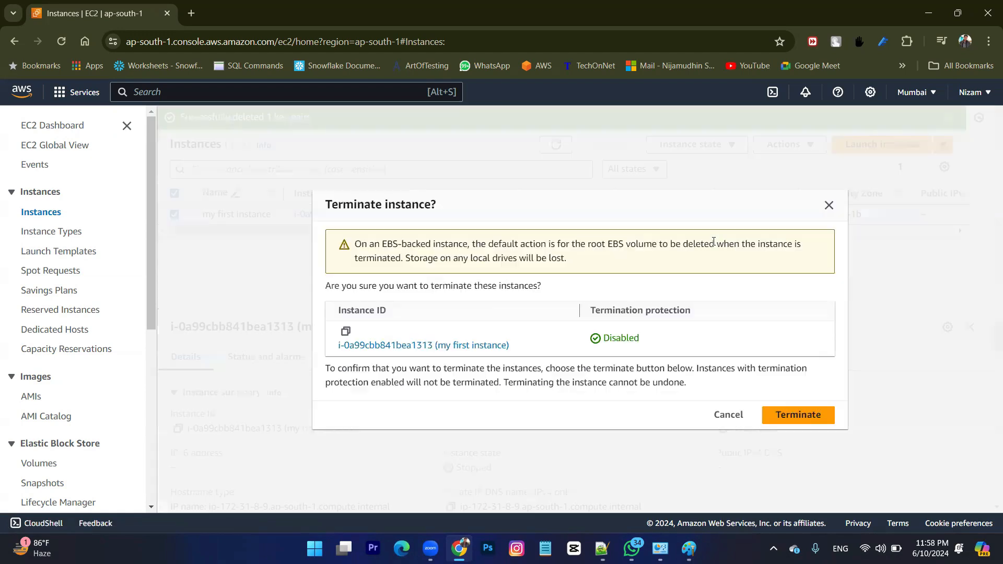
{"action": "left_click", "coordinate": [784, 415]}
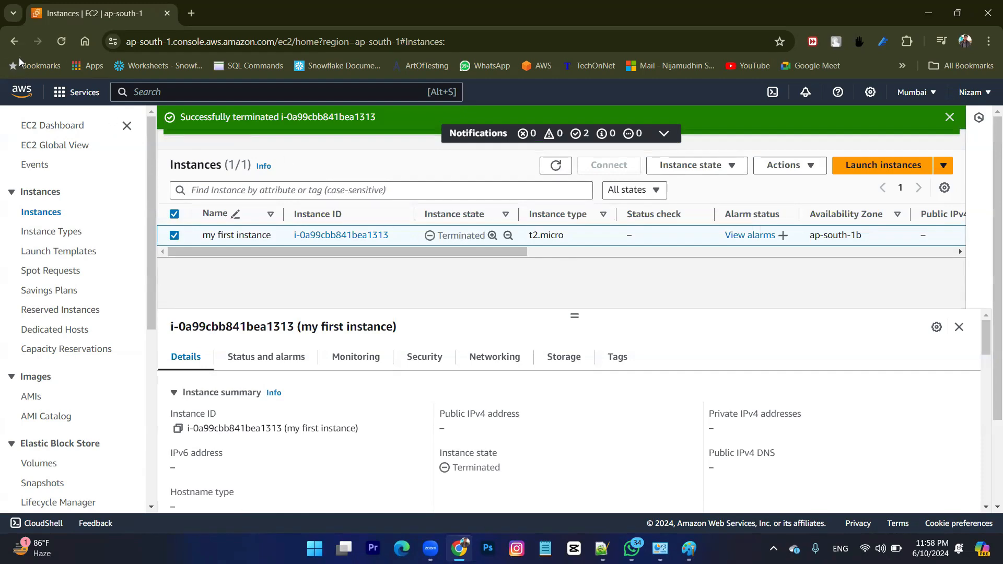
Delete the launch-wizard-1 security group from the security groups list and refresh the list.
{"action": "left_click", "coordinate": [15, 41]}
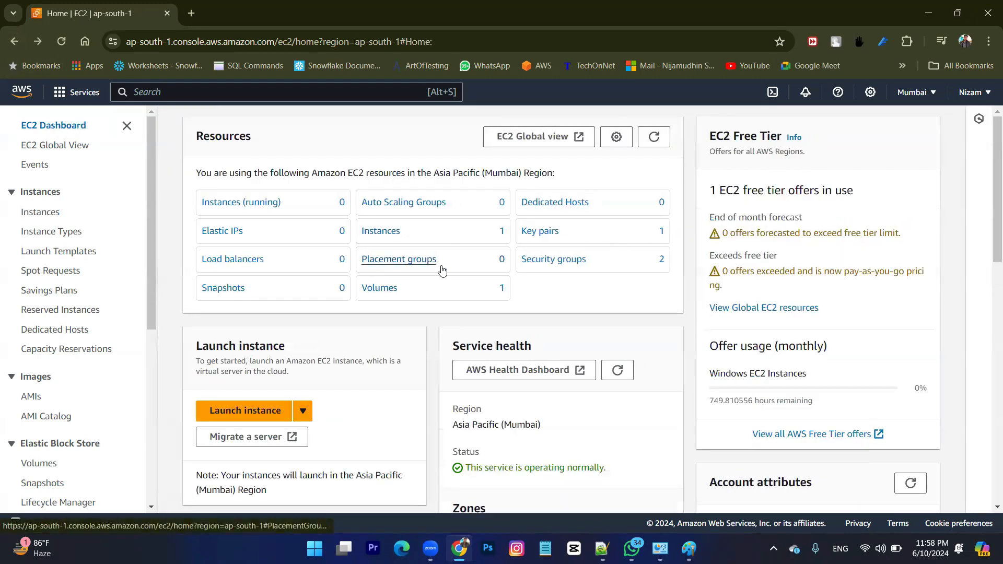
{"action": "left_click", "coordinate": [563, 267]}
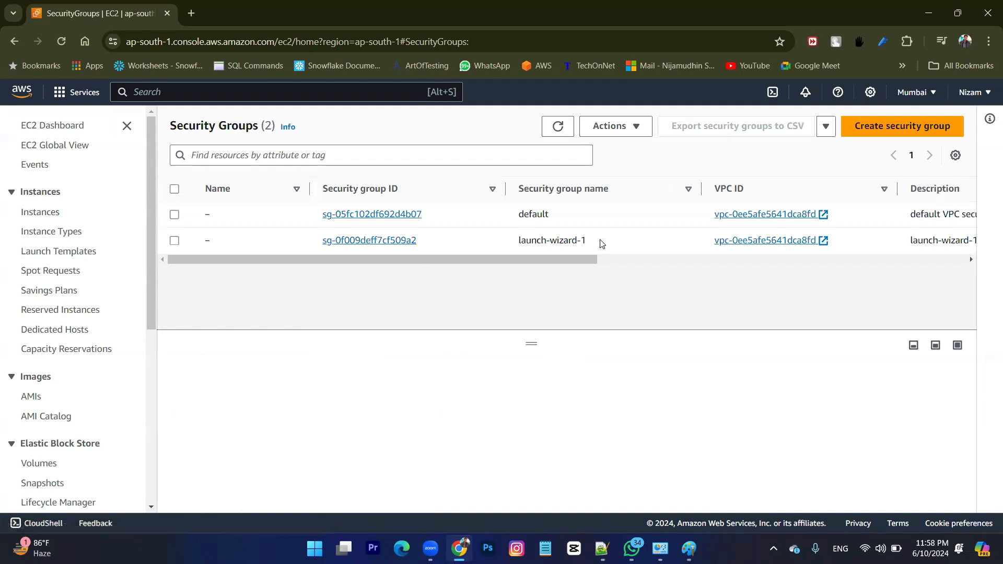
{"action": "left_click", "coordinate": [175, 241]}
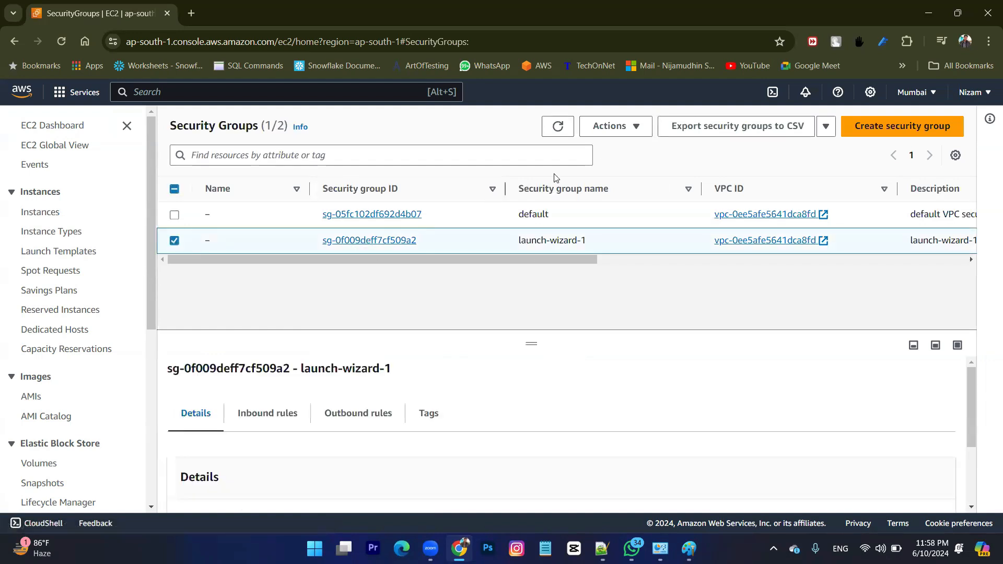
{"action": "left_click", "coordinate": [632, 127]}
{"action": "left_click", "coordinate": [629, 267]}
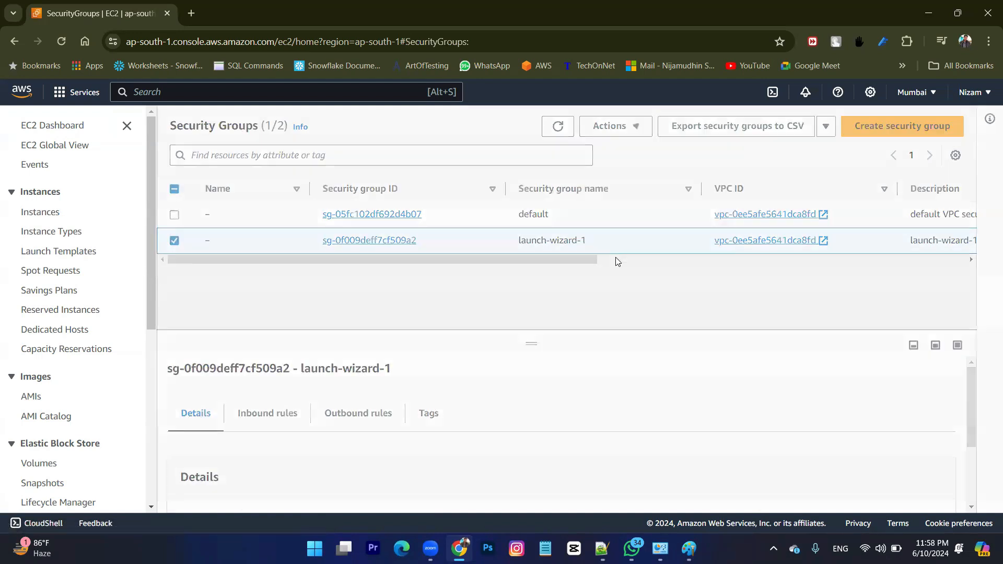
{"action": "left_click", "coordinate": [818, 366]}
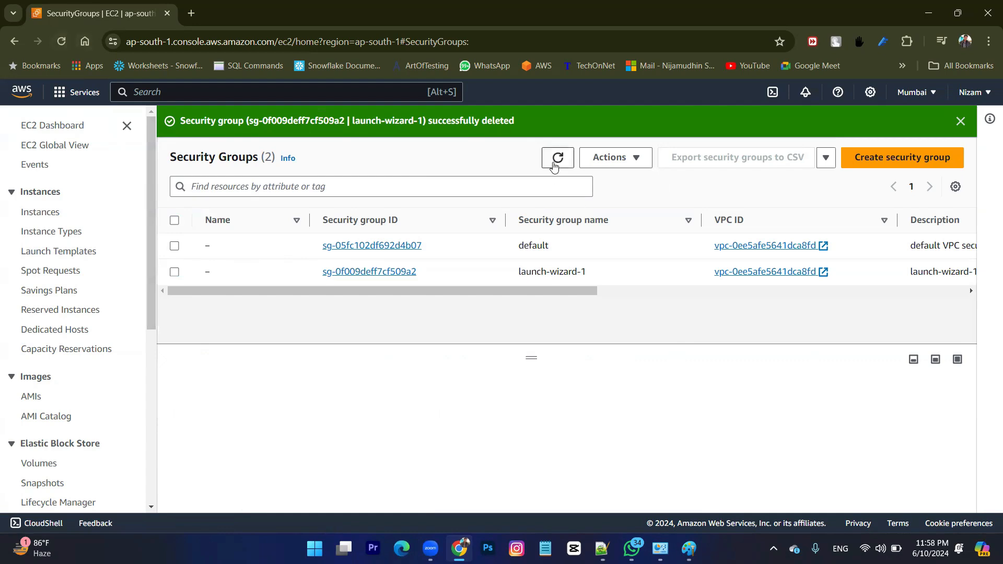
{"action": "left_click", "coordinate": [557, 158]}
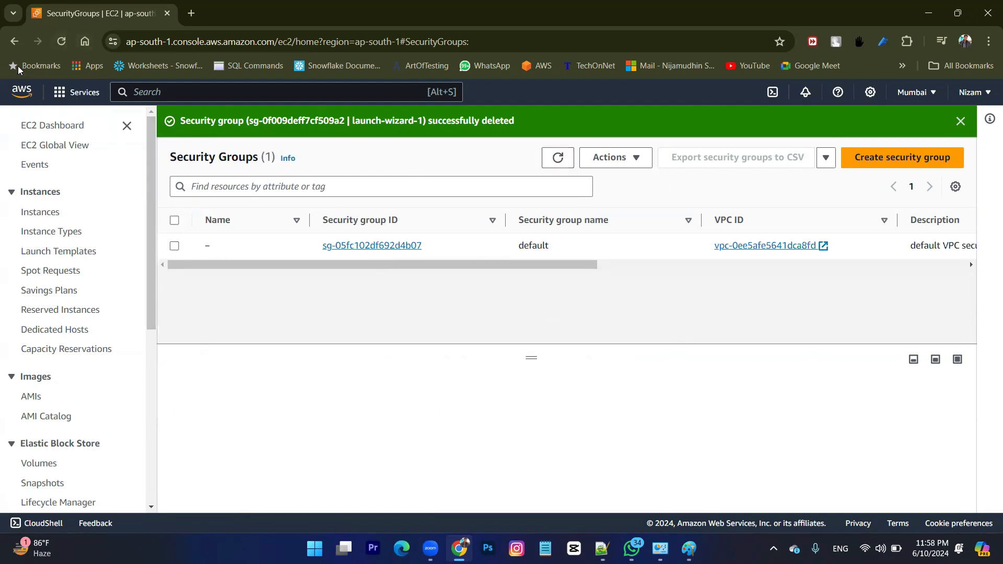
Refresh the resource counts on the EC2 dashboard and open the form for launching a new instance.
{"action": "left_click", "coordinate": [14, 41]}
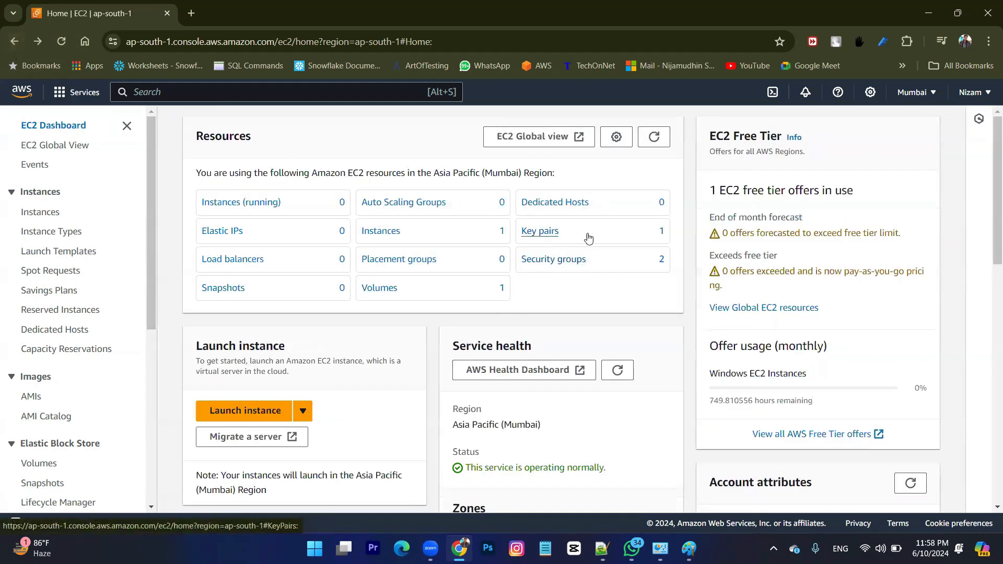
{"action": "left_click", "coordinate": [652, 143]}
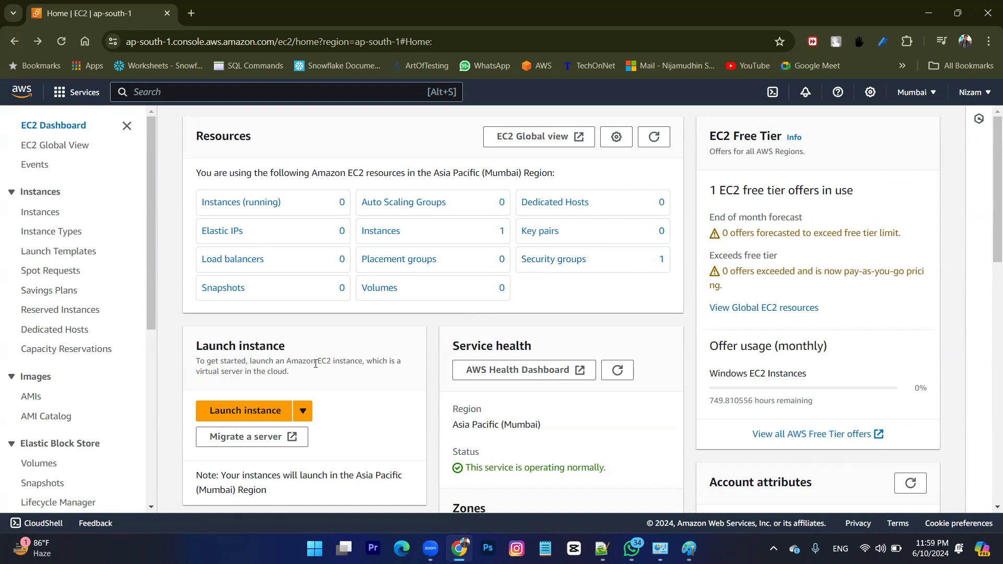
{"action": "left_click", "coordinate": [249, 411]}
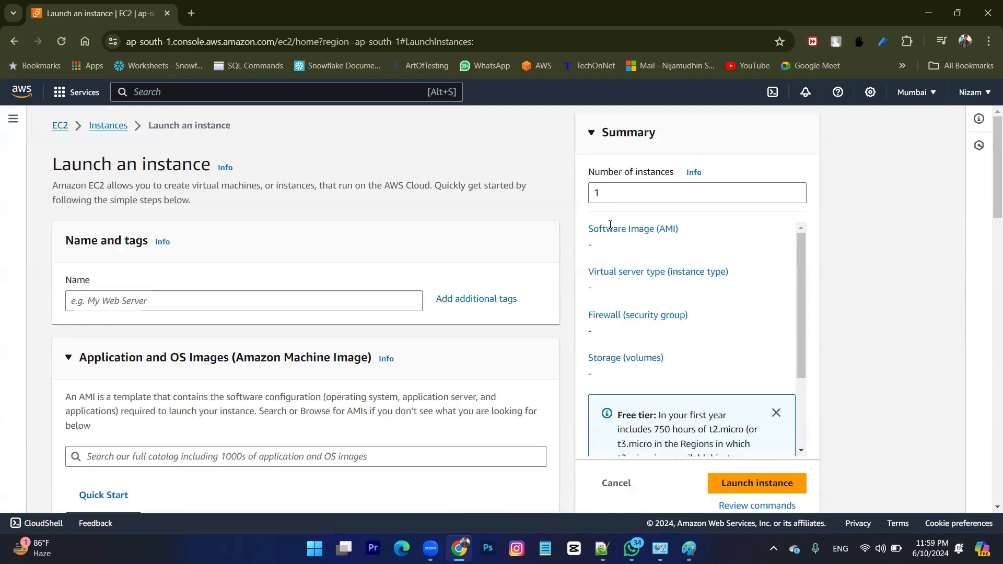
{"action": "left_click", "coordinate": [607, 193]}
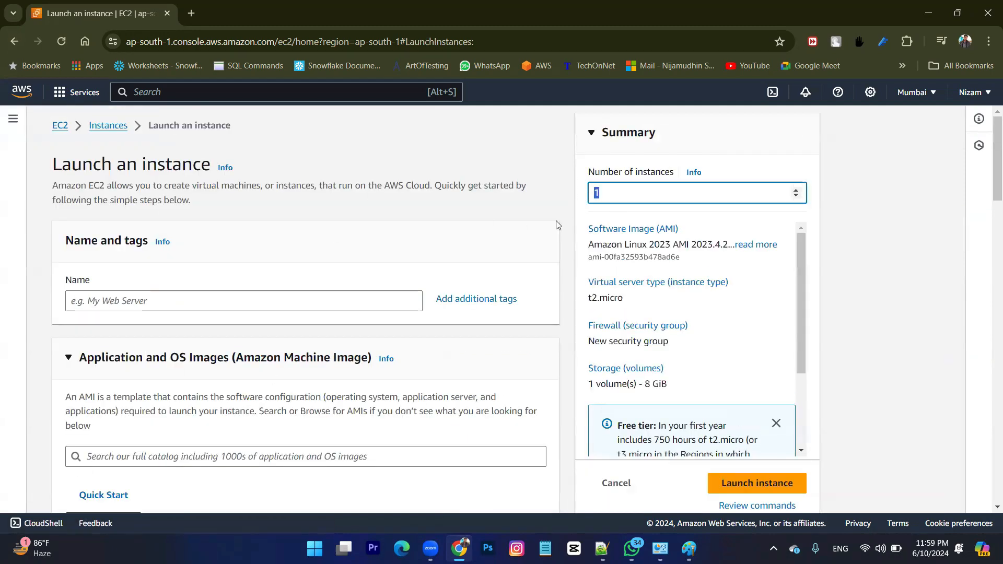
{"action": "left_click", "coordinate": [561, 206]}
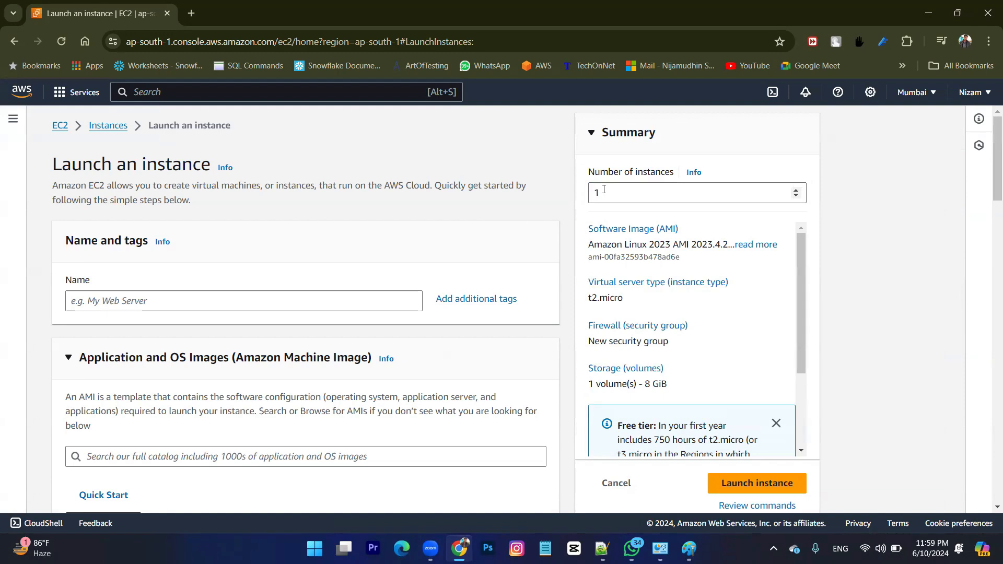
Switch to Paint and add the text "1. Number of Instance" at font size 22 in the blank area beside the check marks.
{"action": "key", "text": "alt+Tab"}
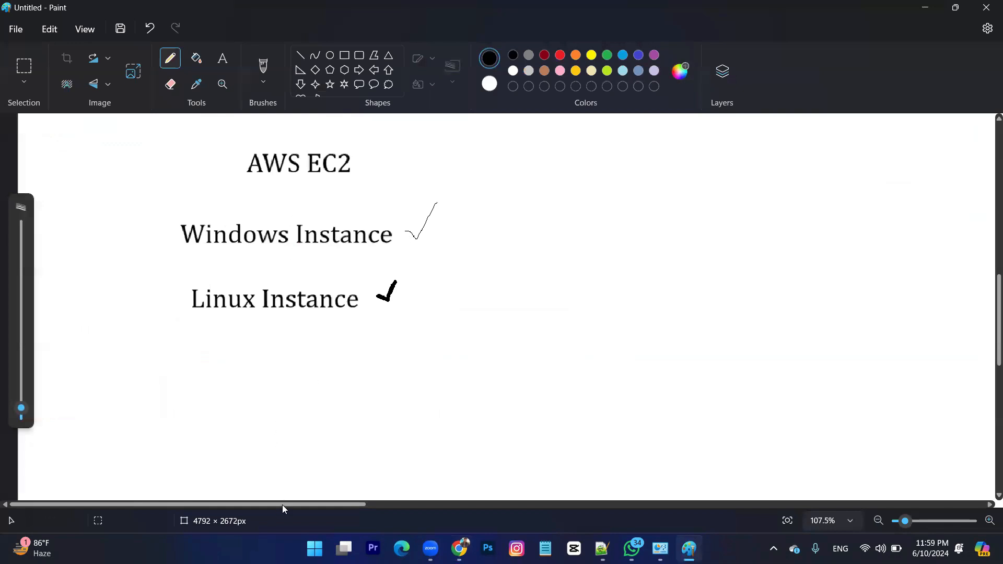
{"action": "left_click_drag", "start_coordinate": [282, 505], "coordinate": [421, 515]}
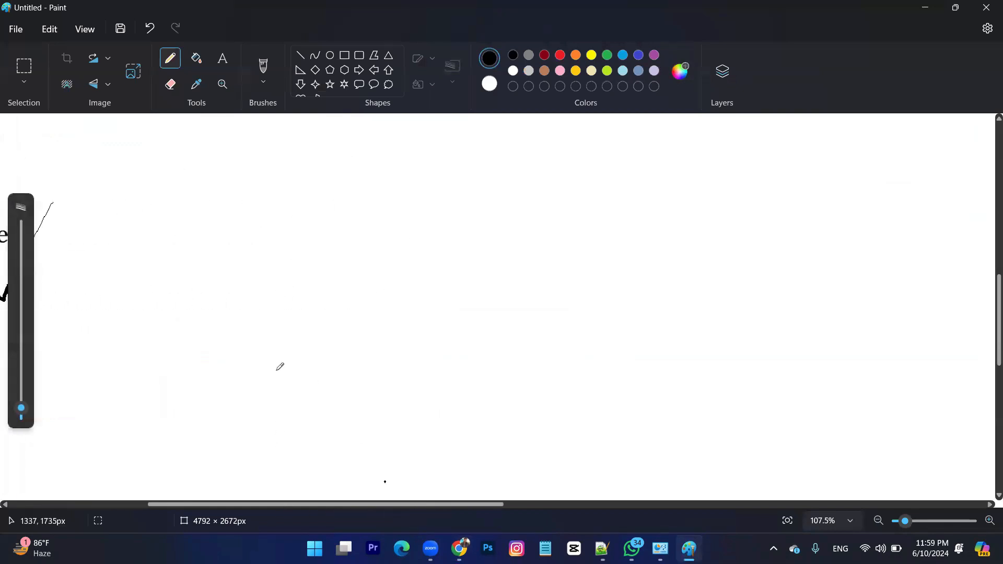
{"action": "left_click", "coordinate": [219, 62]}
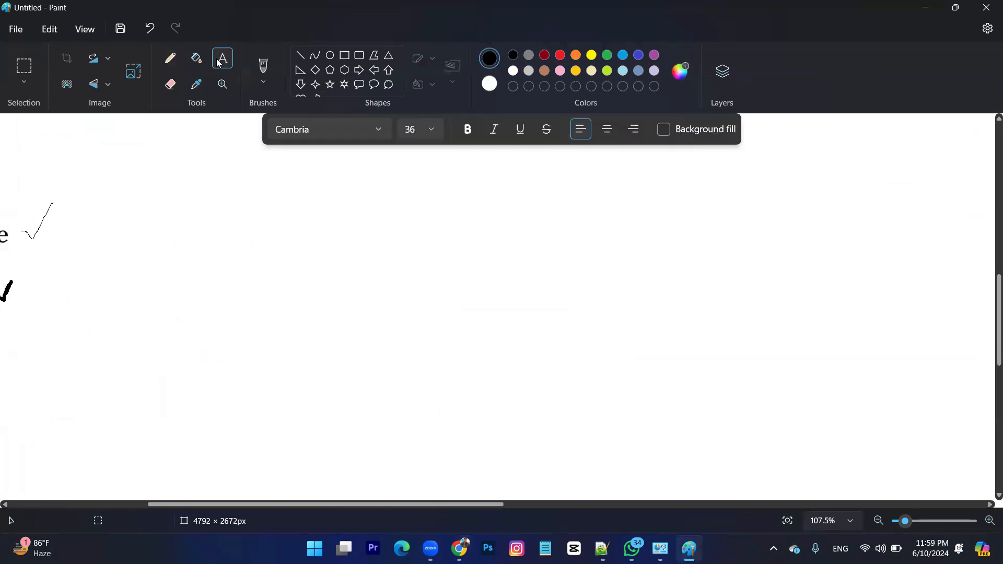
{"action": "left_click", "coordinate": [435, 130]}
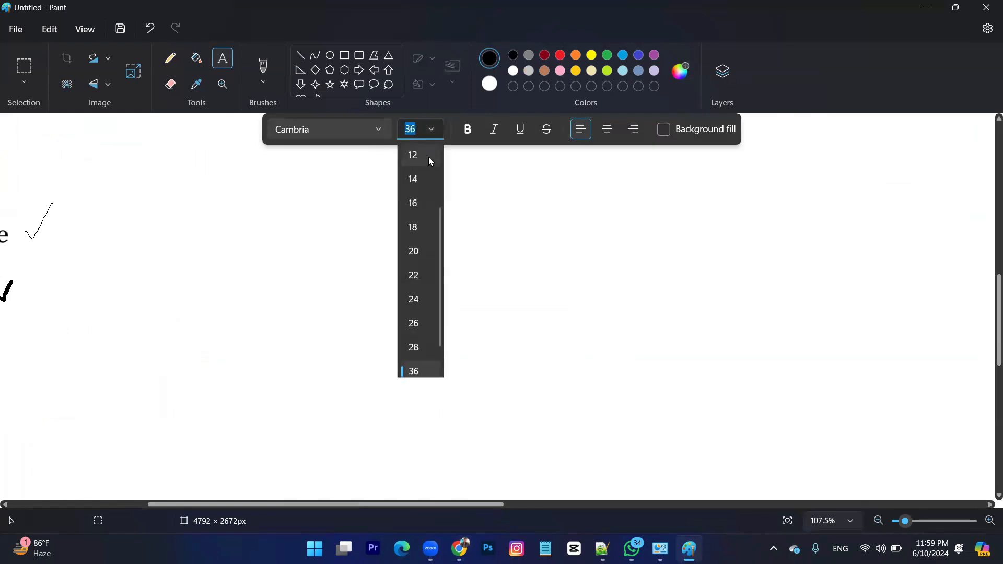
{"action": "left_click", "coordinate": [417, 277]}
{"action": "left_click", "coordinate": [328, 188]}
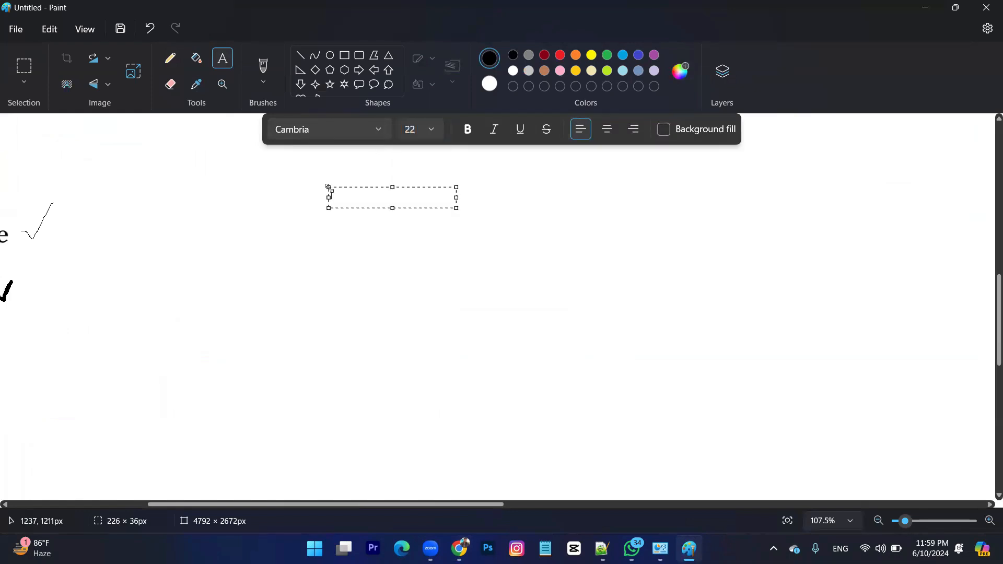
{"action": "type", "text": "1. Number of "}
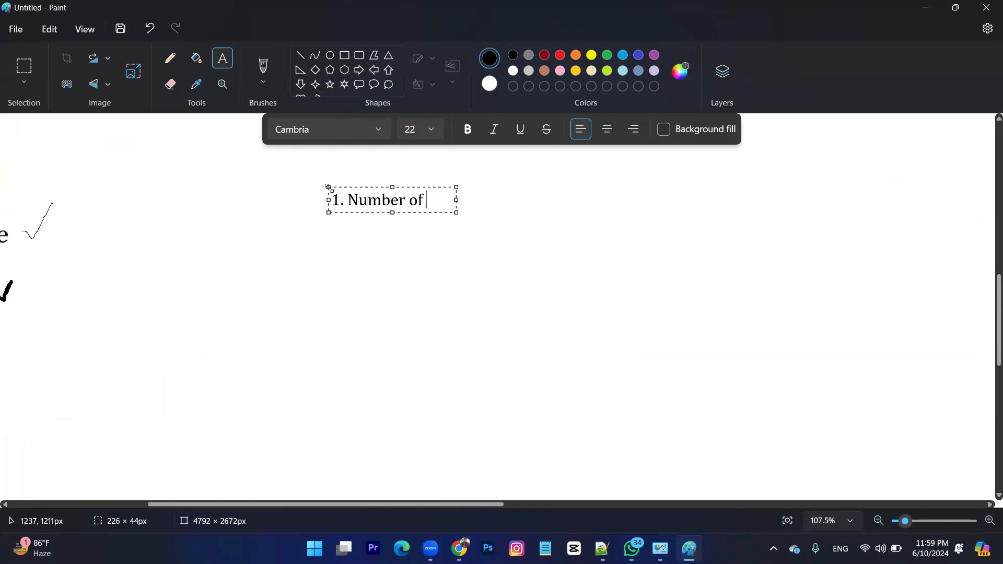
{"action": "type", "text": "Instq"}
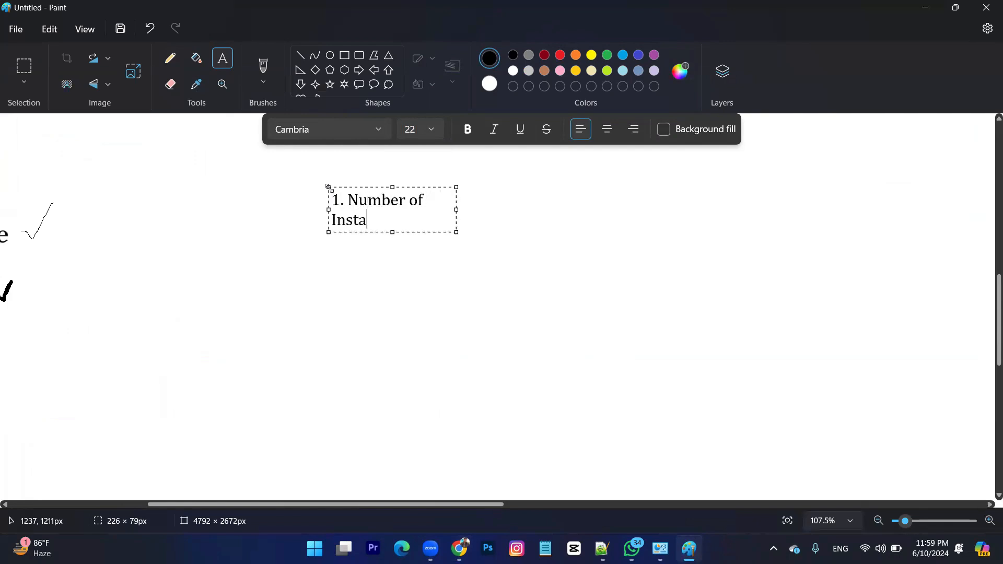
{"action": "type", "text": "nce"}
{"action": "left_click_drag", "start_coordinate": [456, 210], "coordinate": [584, 209]}
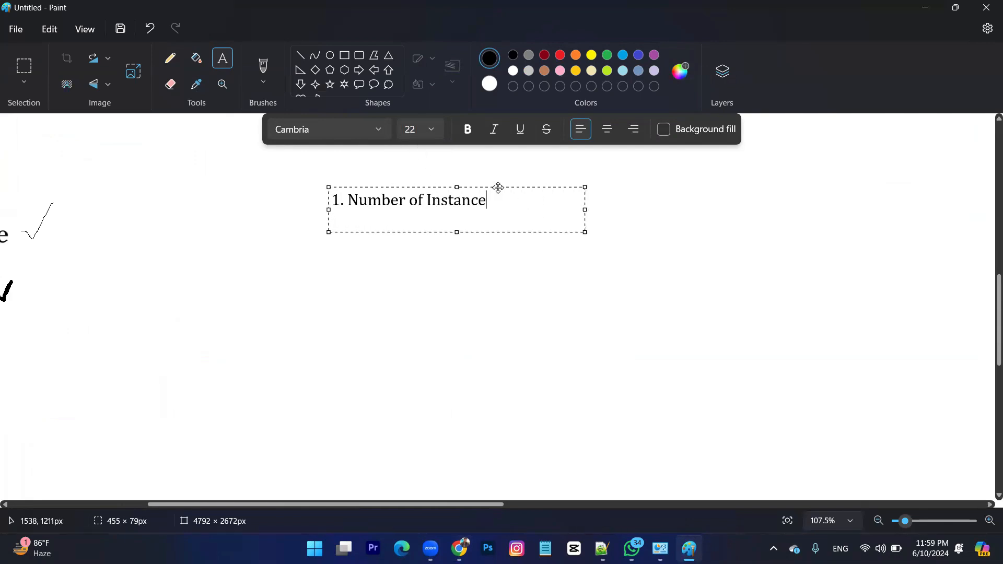
{"action": "left_click_drag", "start_coordinate": [497, 187], "coordinate": [452, 173]}
{"action": "left_click", "coordinate": [425, 240]}
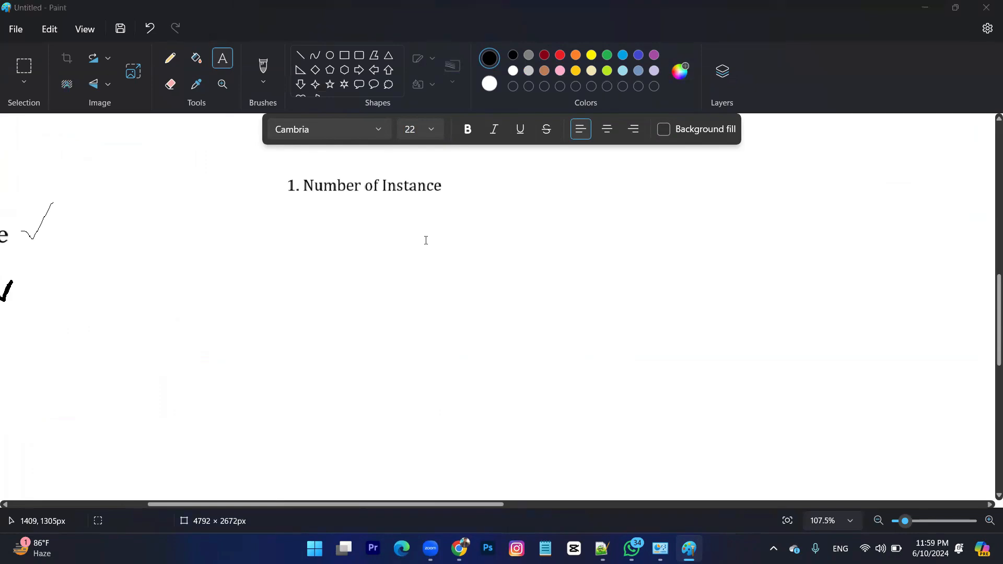
Switch to the browser's launch form, try 2 and 3 as the number of instances, and set it back to 1.
{"action": "key", "text": "alt+Tab"}
{"action": "left_click", "coordinate": [611, 198]}
{"action": "left_click_drag", "start_coordinate": [612, 197], "coordinate": [543, 205]}
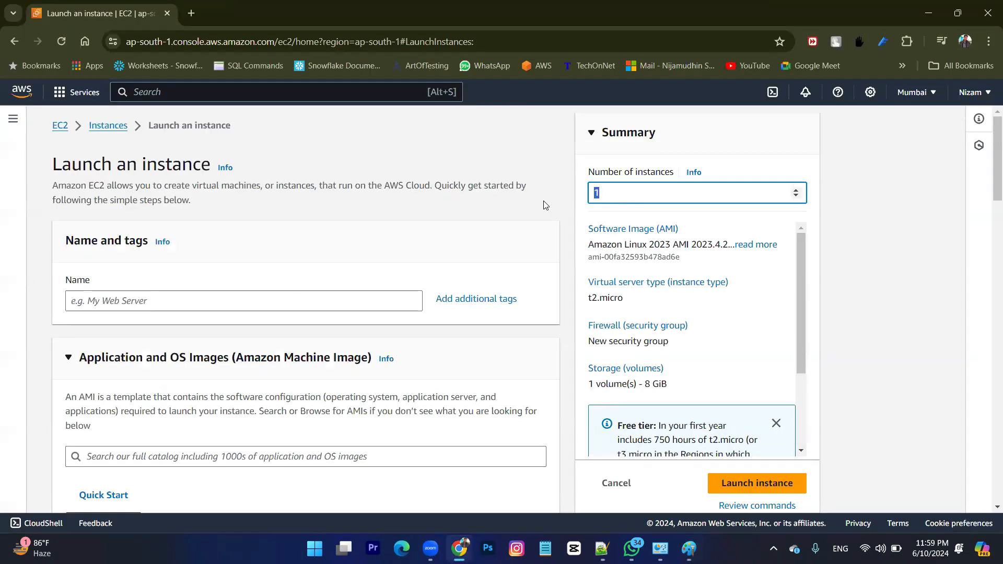
{"action": "type", "text": "2"}
{"action": "key", "text": "BackSpace"}
{"action": "type", "text": "3"}
{"action": "key", "text": "BackSpace"}
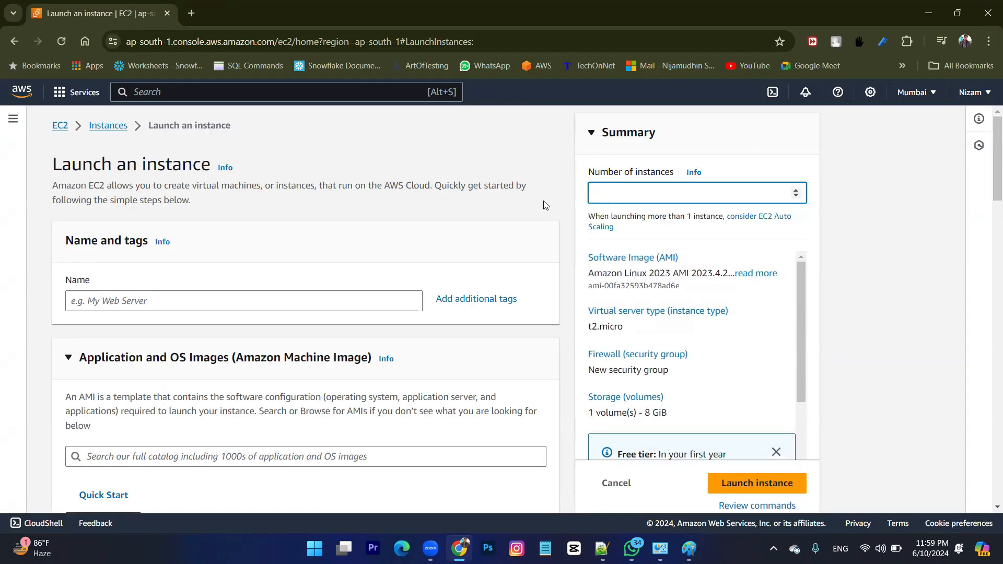
{"action": "type", "text": "1"}
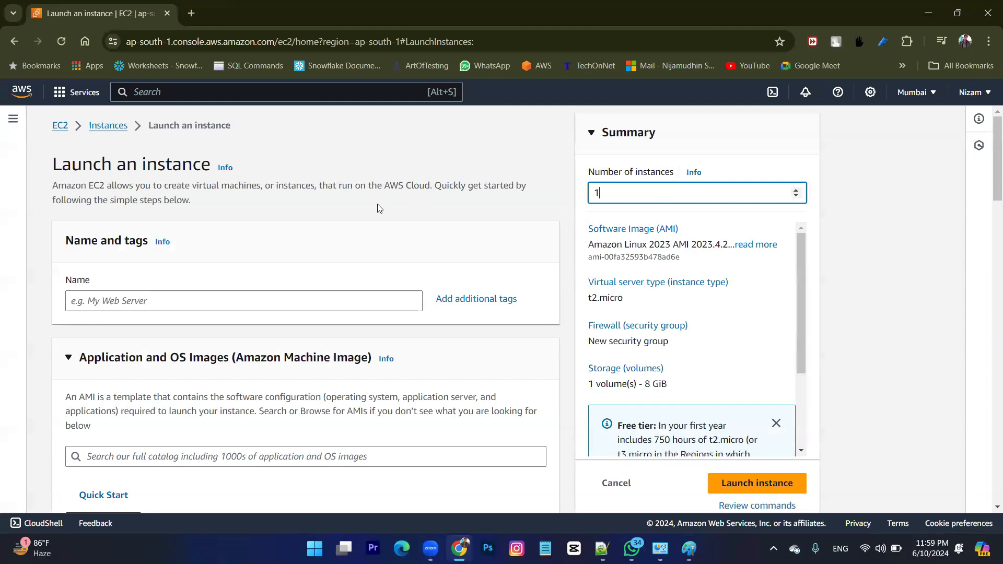
{"action": "left_click", "coordinate": [300, 223]}
Switch to Paint and add the text "2. Name of Instance" on one line below the first list item.
{"action": "left_click", "coordinate": [128, 301]}
{"action": "key", "text": "alt+Tab"}
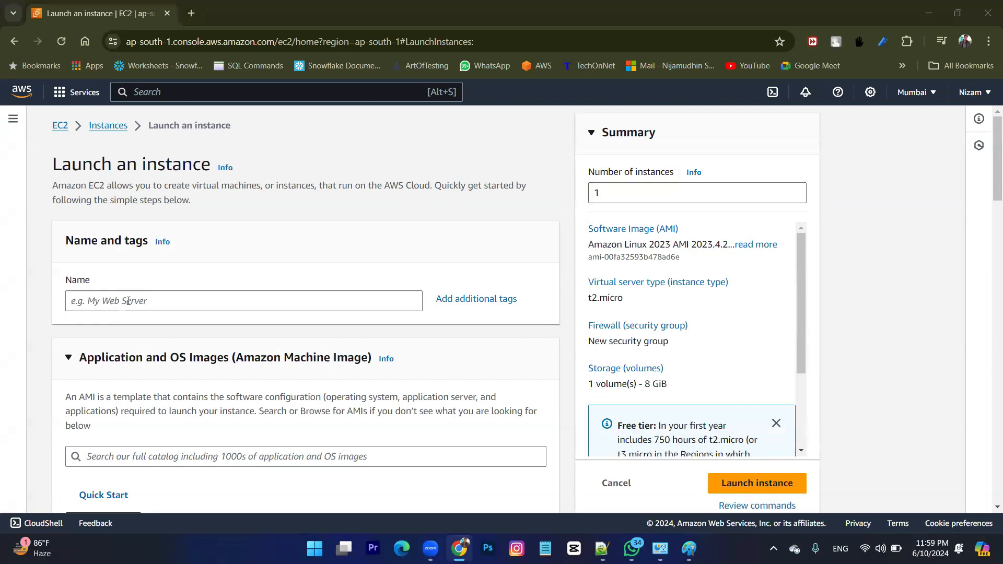
{"action": "left_click", "coordinate": [292, 211]}
{"action": "type", "text": "2."}
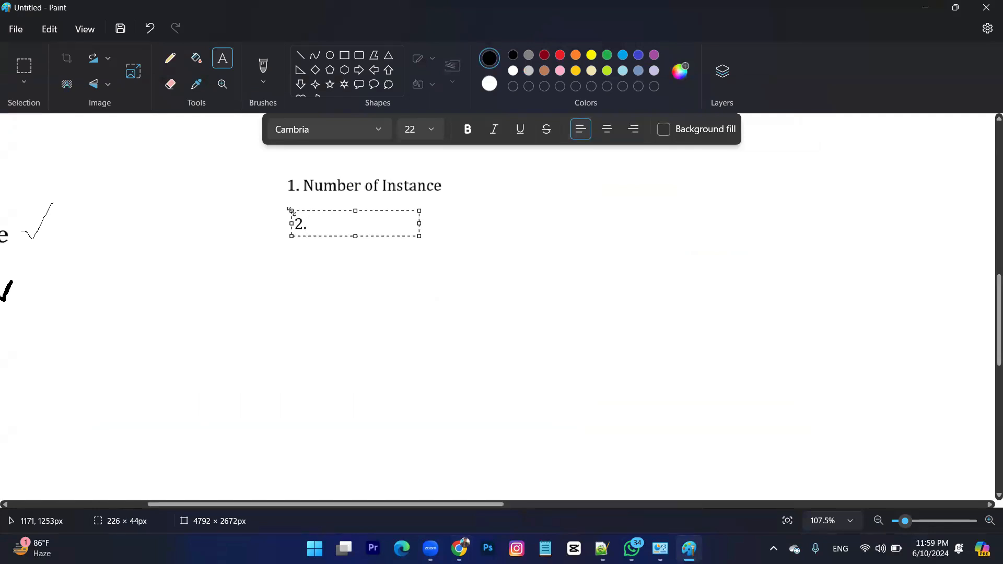
{"action": "type", "text": " Name of"}
{"action": "type", "text": " Insta"}
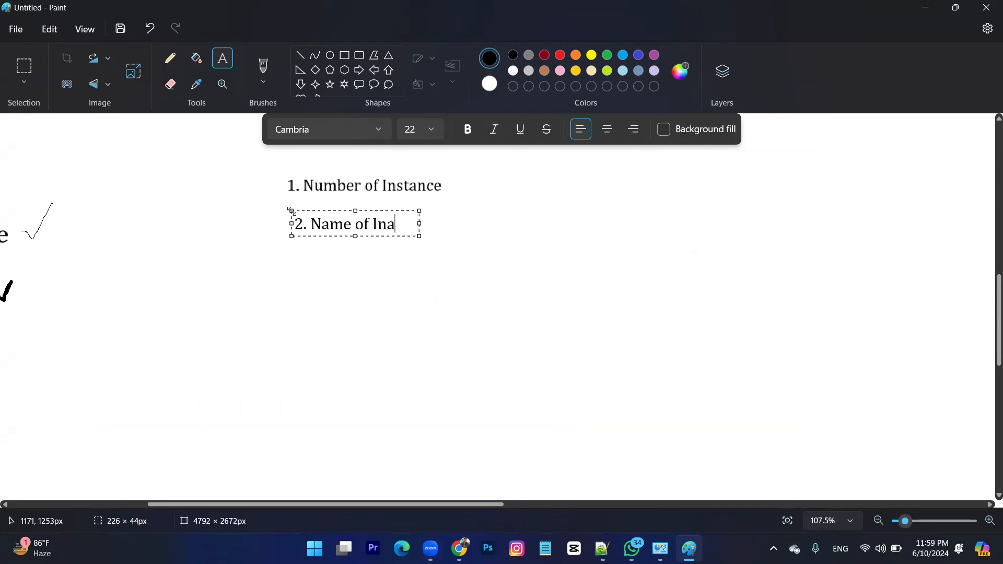
{"action": "key", "text": "BackSpace"}
{"action": "type", "text": "stance"}
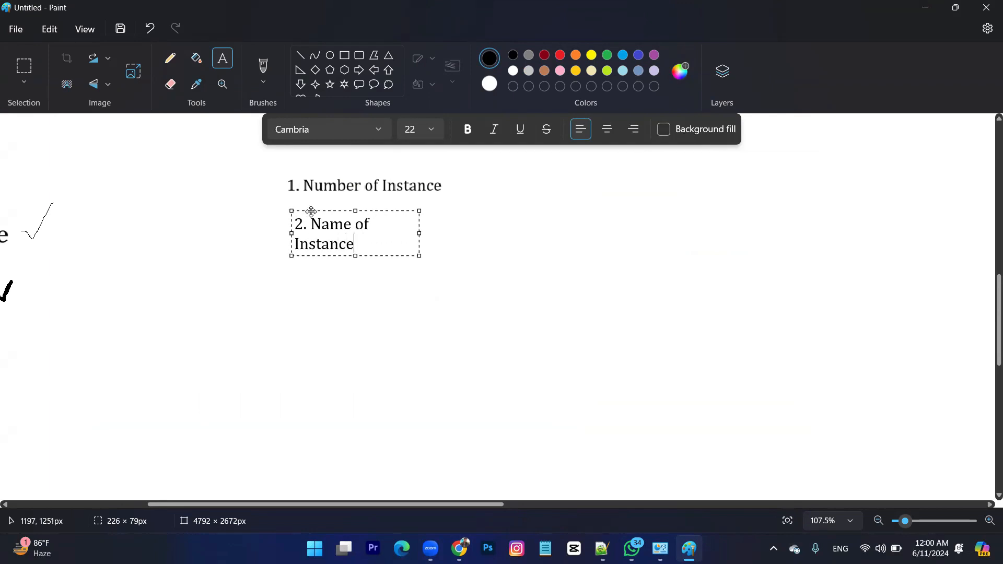
{"action": "left_click_drag", "start_coordinate": [420, 233], "coordinate": [583, 233]}
{"action": "left_click", "coordinate": [461, 314]}
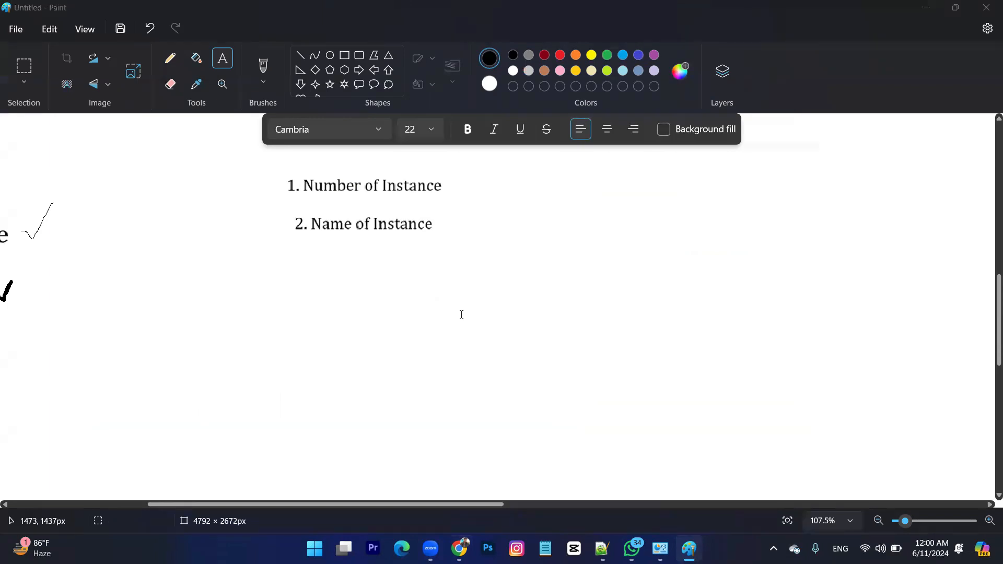
Switch back to the browser's launch form and name the instance "my linux instance".
{"action": "key", "text": "alt+Tab"}
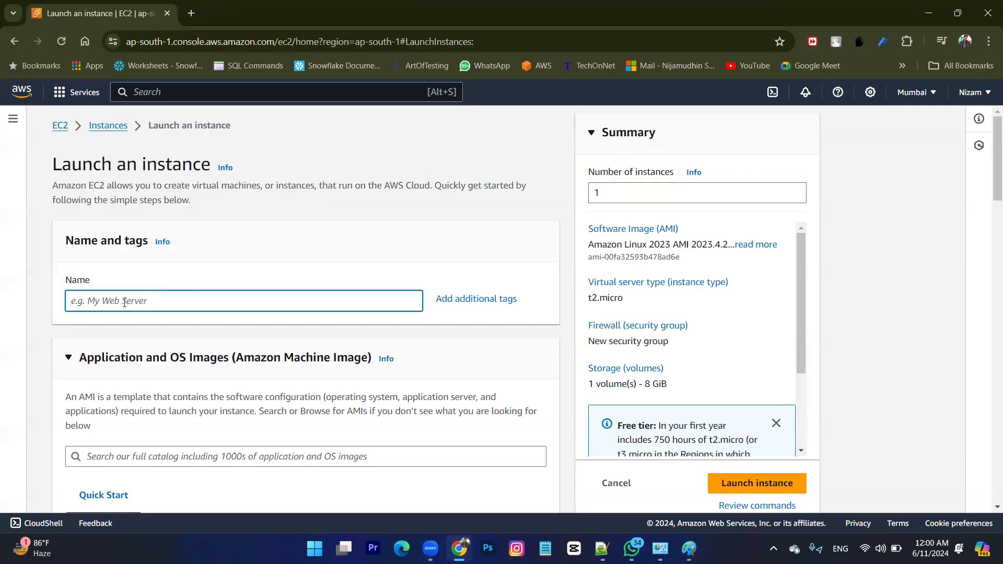
{"action": "type", "text": "my linux instance"}
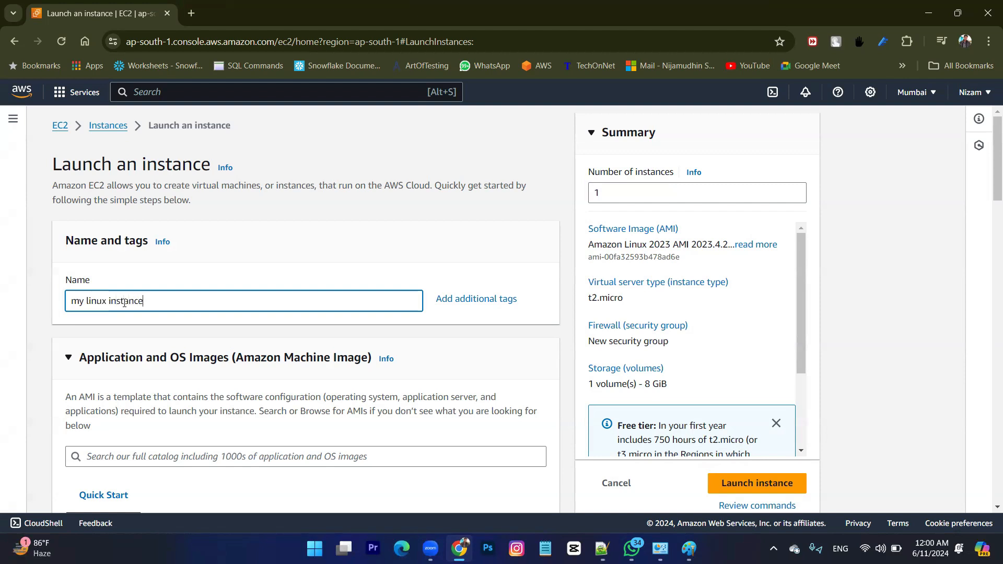
{"action": "scroll", "coordinate": [208, 282], "scroll_direction": "down", "scroll_amount": 1}
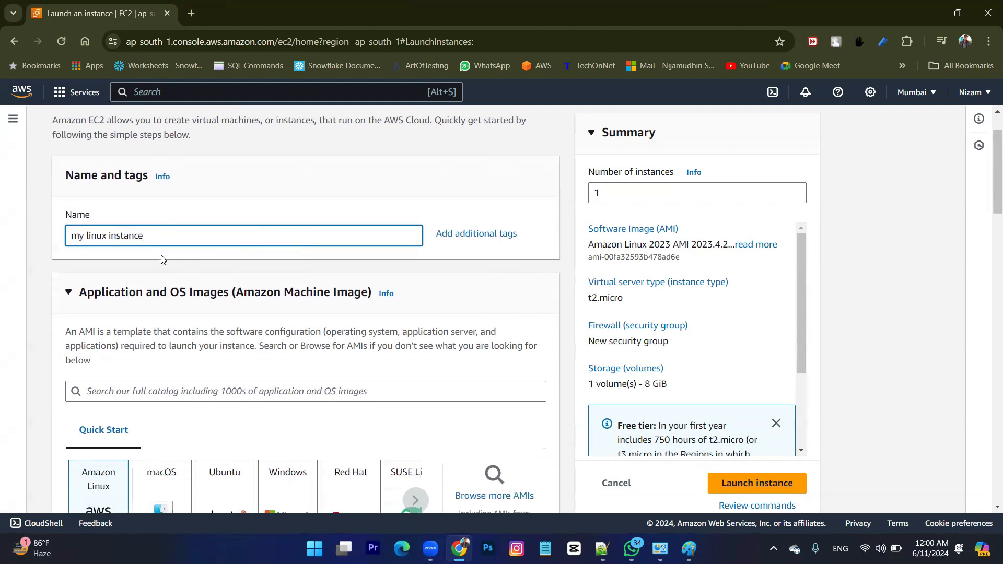
Switch to Paint and add the text "3. Choose the OS" below the second list item.
{"action": "scroll", "coordinate": [164, 259], "scroll_direction": "down", "scroll_amount": 1}
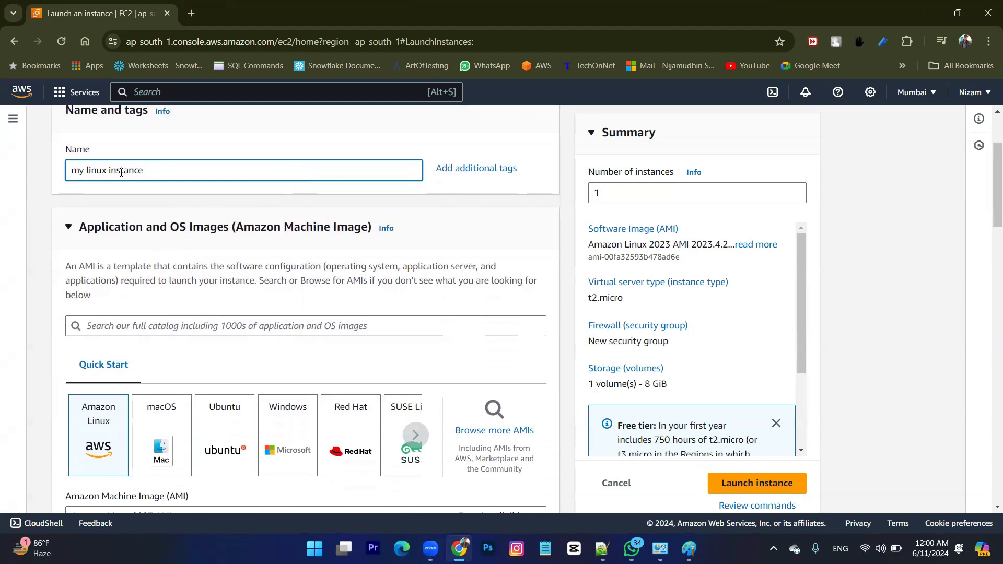
{"action": "scroll", "coordinate": [121, 173], "scroll_direction": "down", "scroll_amount": 2}
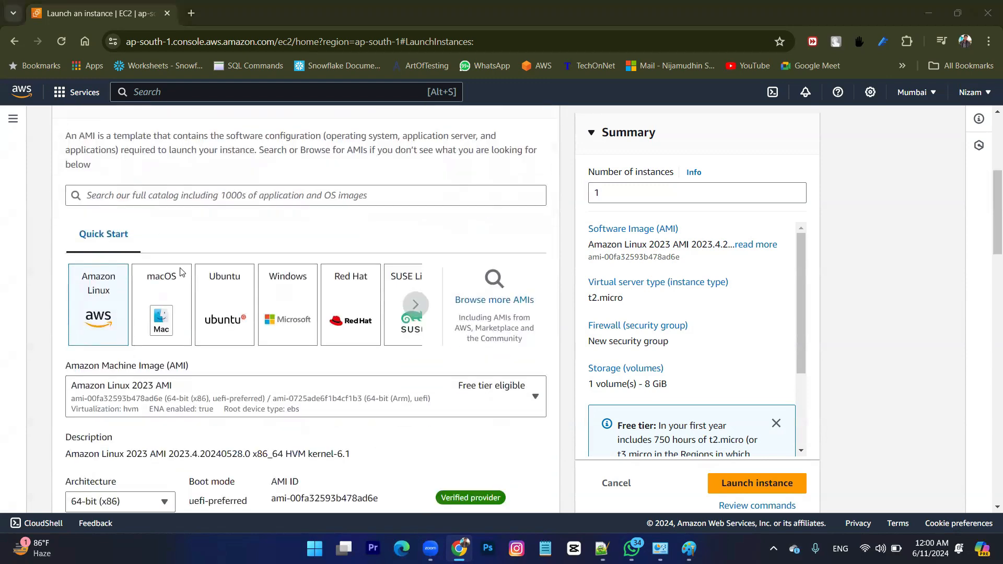
{"action": "key", "text": "alt+Tab"}
{"action": "left_click", "coordinate": [292, 248]}
{"action": "type", "text": "3."}
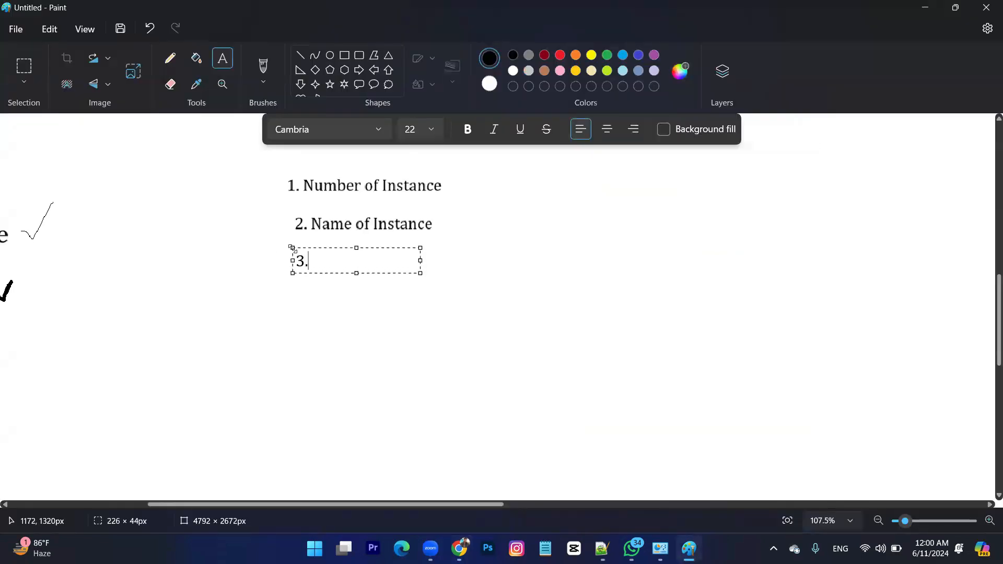
{"action": "type", "text": " Choose the OS"}
Switch back to the browser's launch form and collapse the OS images, instance type, key pair, network settings and storage sections.
{"action": "key", "text": "alt+Tab"}
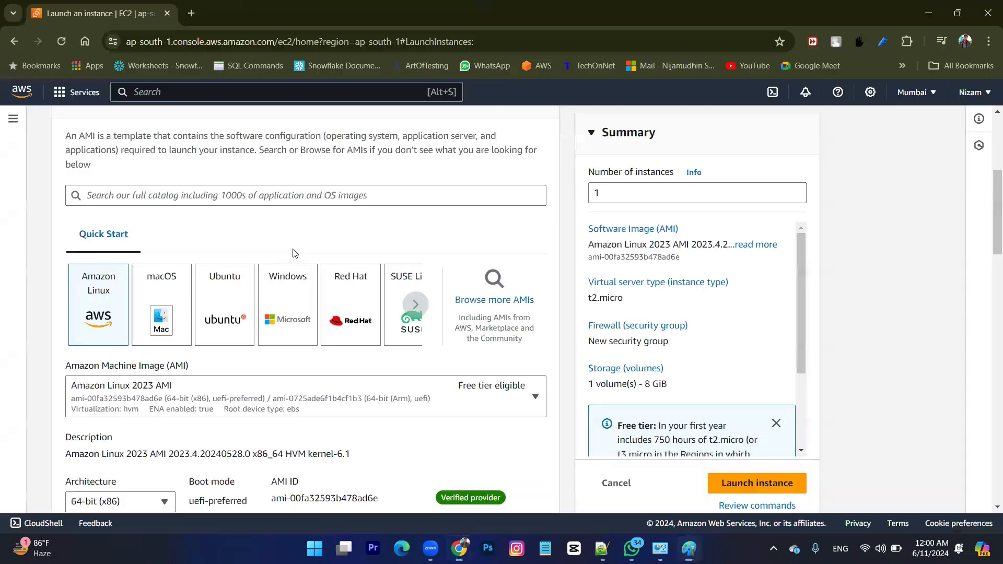
{"action": "scroll", "coordinate": [138, 214], "scroll_direction": "up", "scroll_amount": 3}
{"action": "scroll", "coordinate": [125, 219], "scroll_direction": "down", "scroll_amount": 1}
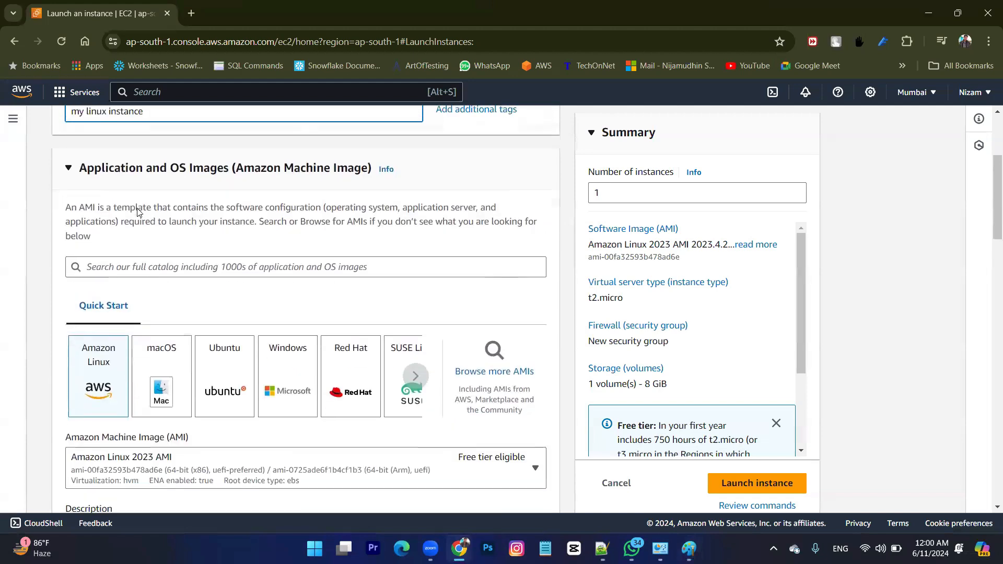
{"action": "scroll", "coordinate": [106, 321], "scroll_direction": "up", "scroll_amount": 2}
{"action": "left_click", "coordinate": [71, 293]}
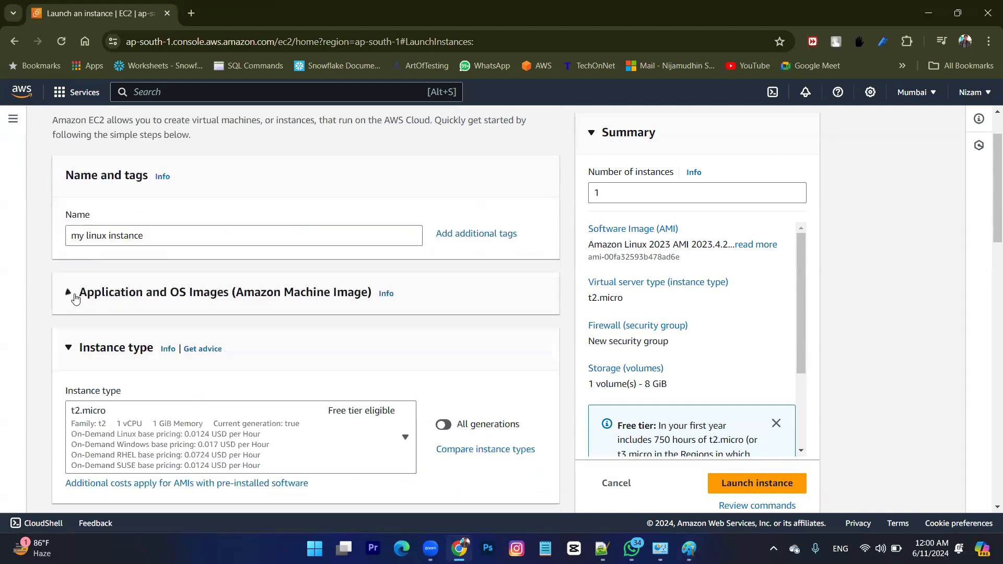
{"action": "left_click", "coordinate": [73, 358]}
{"action": "scroll", "coordinate": [71, 339], "scroll_direction": "down", "scroll_amount": 1}
{"action": "left_click", "coordinate": [68, 339]}
{"action": "scroll", "coordinate": [68, 340], "scroll_direction": "down", "scroll_amount": 2}
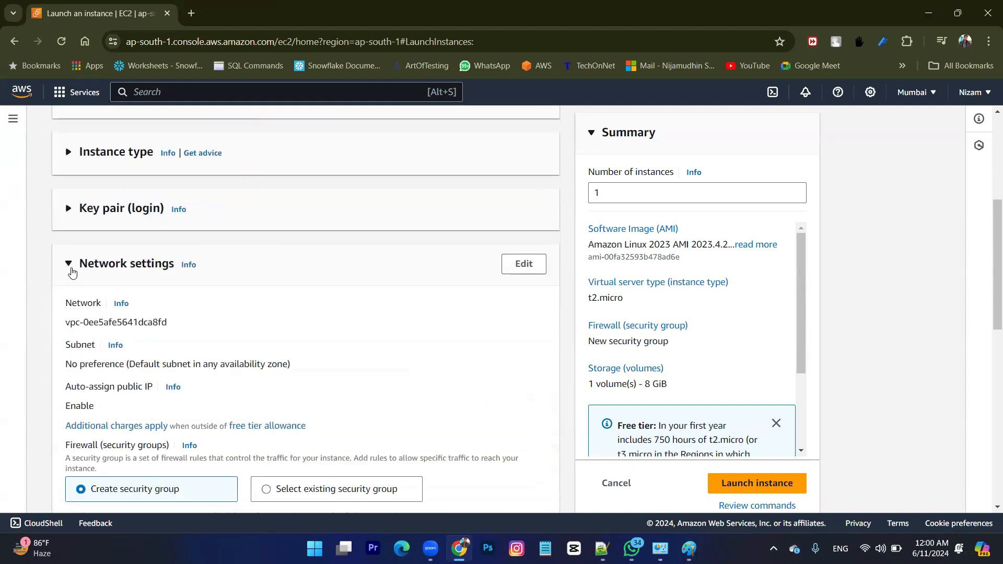
{"action": "left_click", "coordinate": [69, 265]}
{"action": "scroll", "coordinate": [68, 262], "scroll_direction": "up", "scroll_amount": 1}
{"action": "left_click", "coordinate": [69, 262]}
{"action": "scroll", "coordinate": [74, 292], "scroll_direction": "up", "scroll_amount": 3}
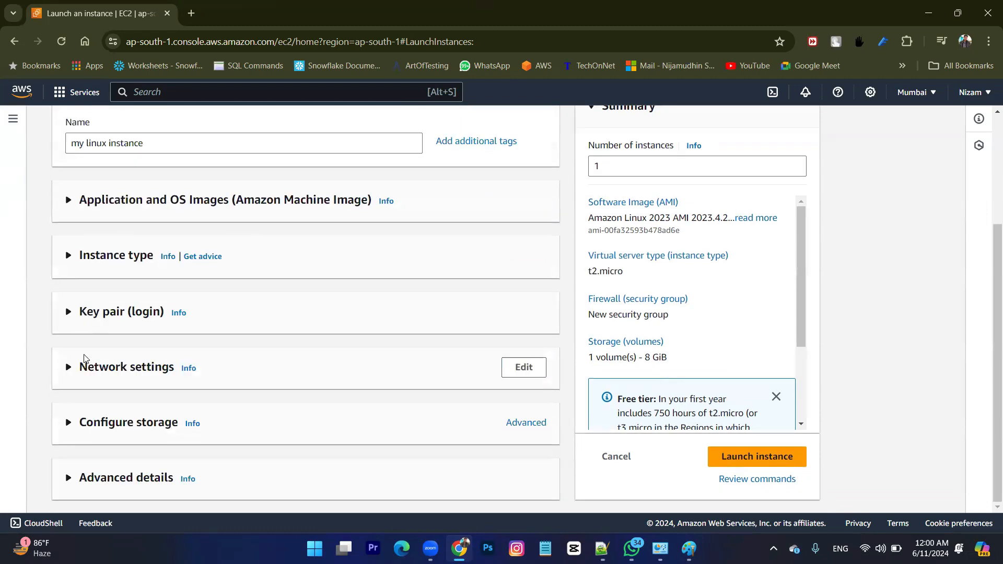
{"action": "scroll", "coordinate": [104, 318], "scroll_direction": "up", "scroll_amount": 2}
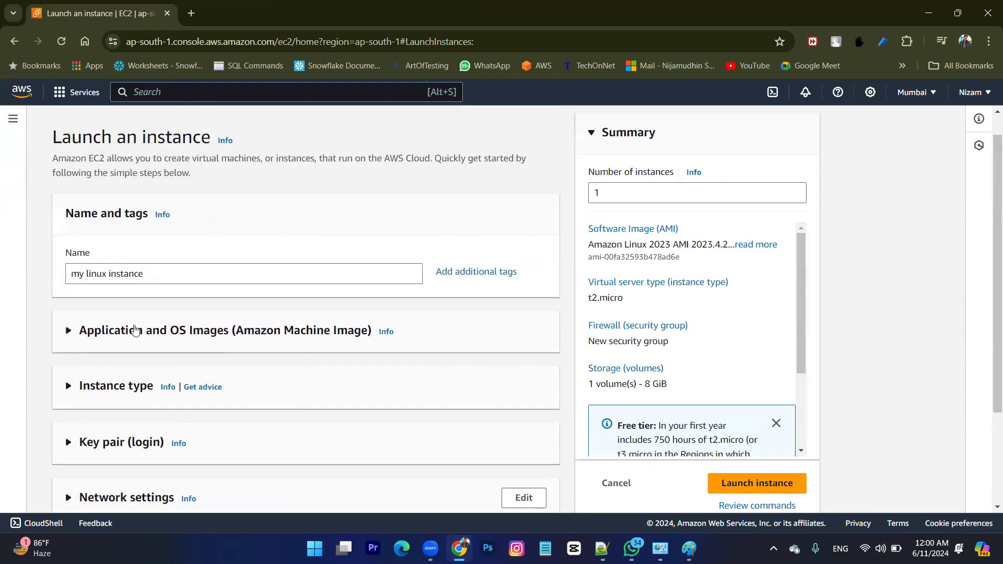
Expand the Application and OS Images section and review the operating system choices, selected AMI and architecture.
{"action": "left_click", "coordinate": [189, 337]}
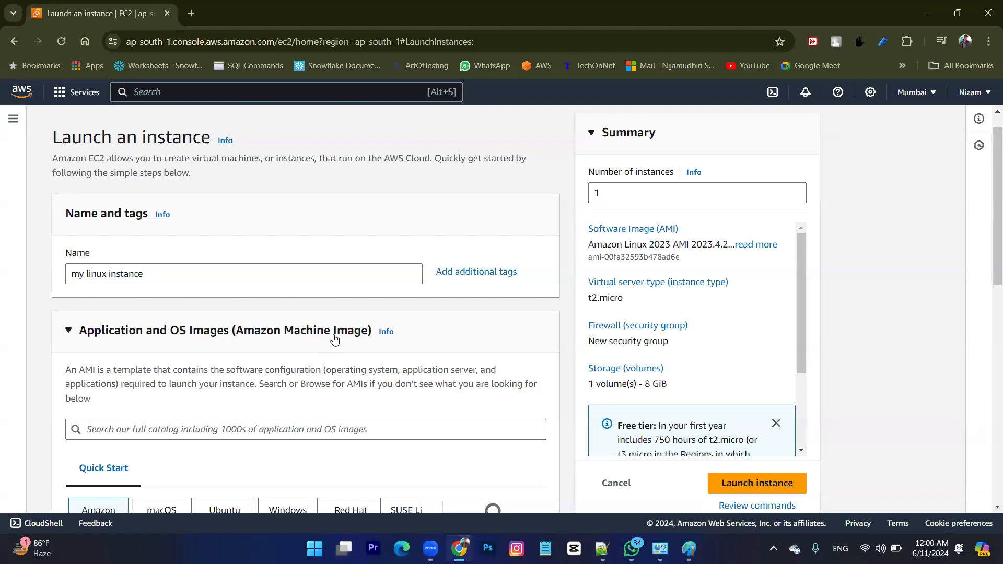
{"action": "scroll", "coordinate": [335, 340], "scroll_direction": "down", "scroll_amount": 2}
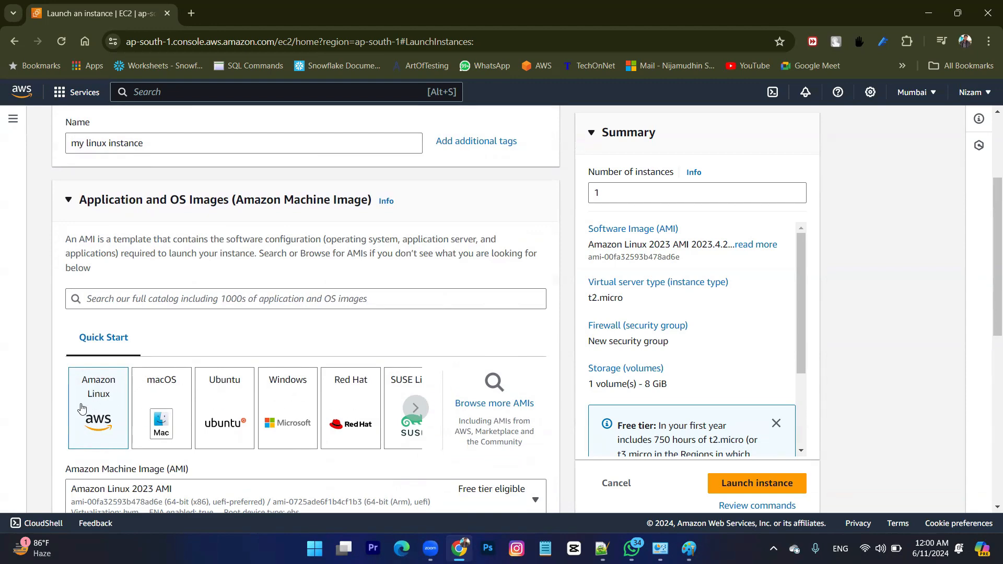
{"action": "scroll", "coordinate": [106, 399], "scroll_direction": "down", "scroll_amount": 3}
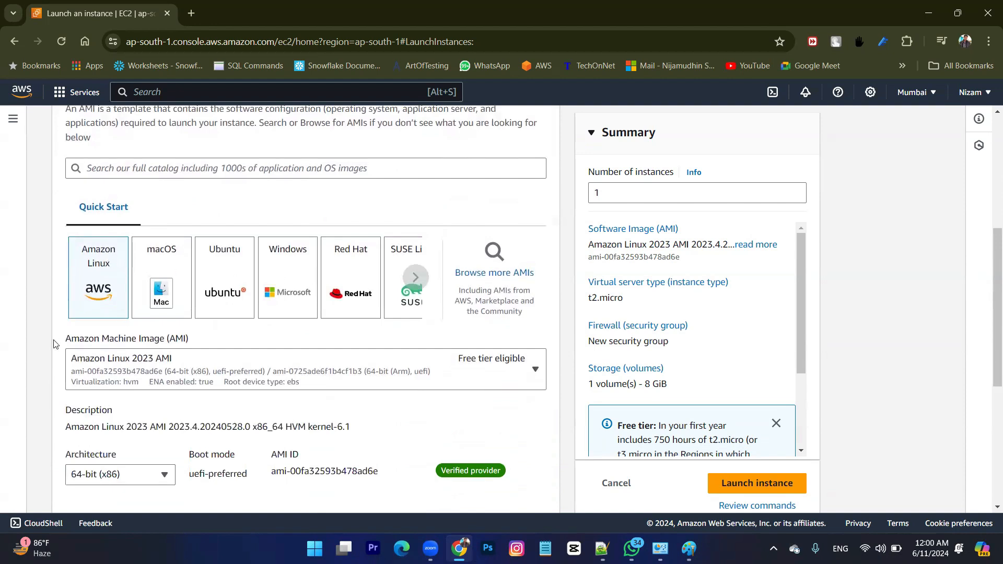
{"action": "scroll", "coordinate": [53, 345], "scroll_direction": "down", "scroll_amount": 2}
{"action": "scroll", "coordinate": [112, 324], "scroll_direction": "down", "scroll_amount": 3}
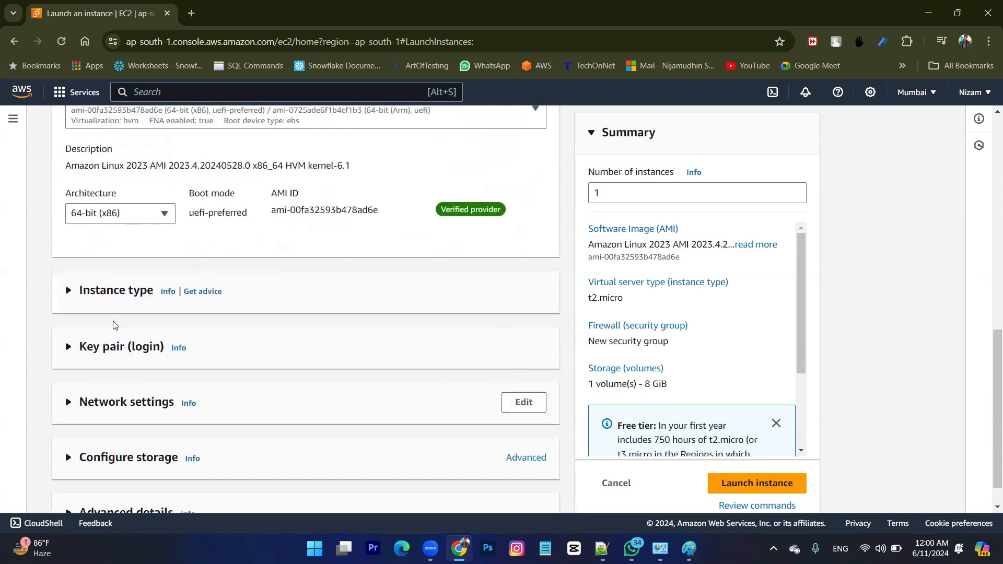
Switch to Paint and add the text "4. Instance Types" on one line below the third list item.
{"action": "key", "text": "alt+Tab"}
{"action": "left_click", "coordinate": [419, 291]}
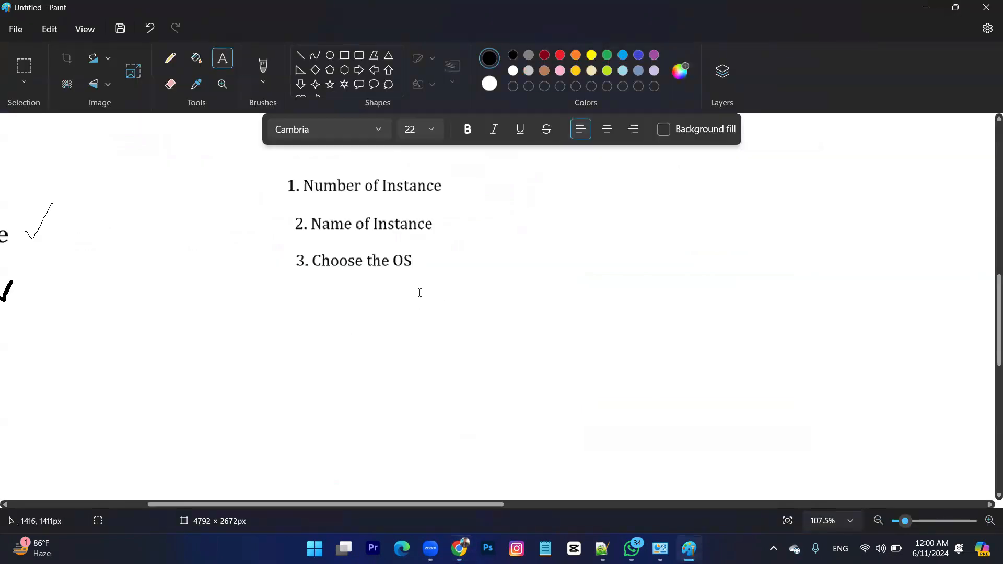
{"action": "left_click", "coordinate": [418, 274]}
{"action": "left_click", "coordinate": [298, 303]}
{"action": "left_click", "coordinate": [293, 287]}
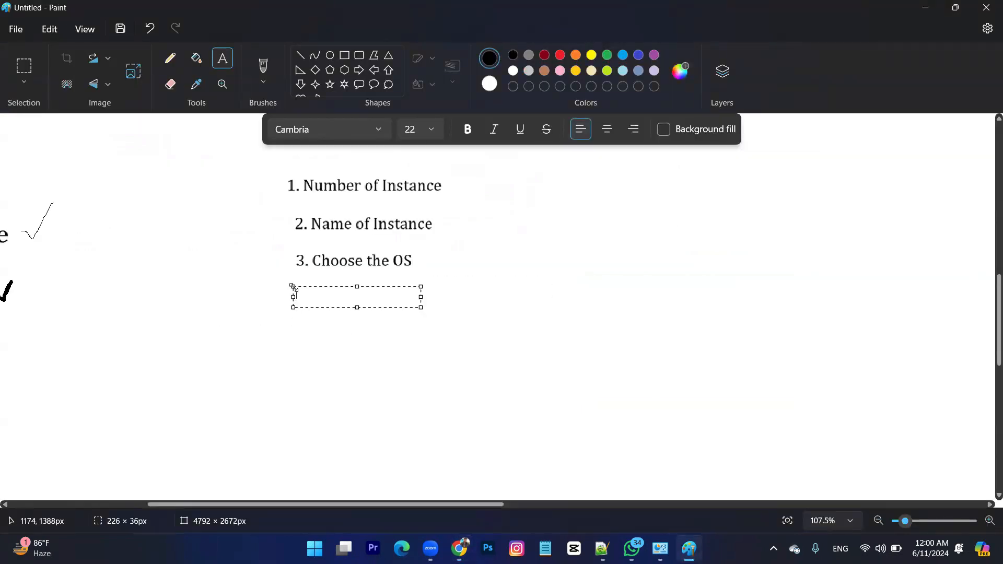
{"action": "type", "text": "4. Instance T"}
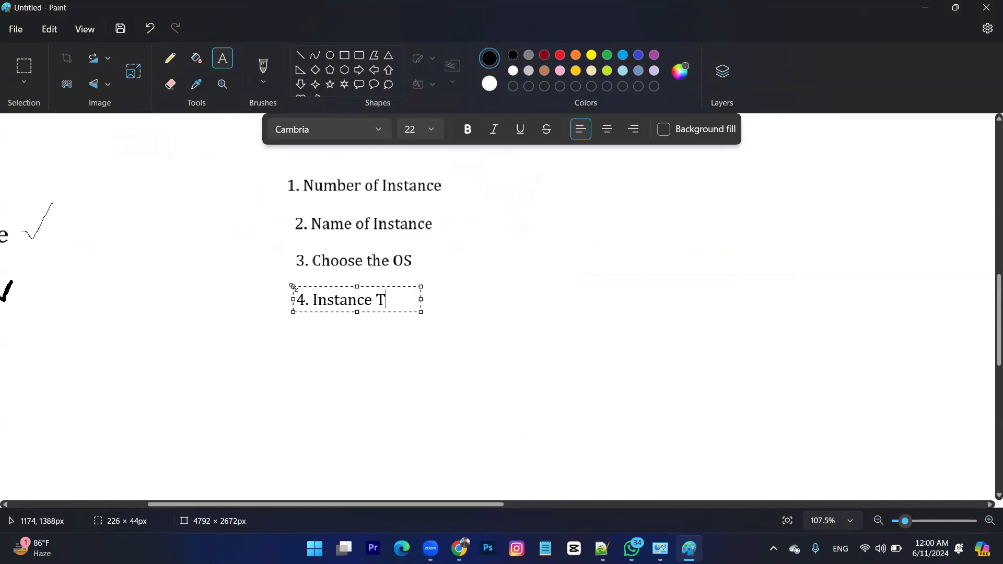
{"action": "type", "text": "ypes"}
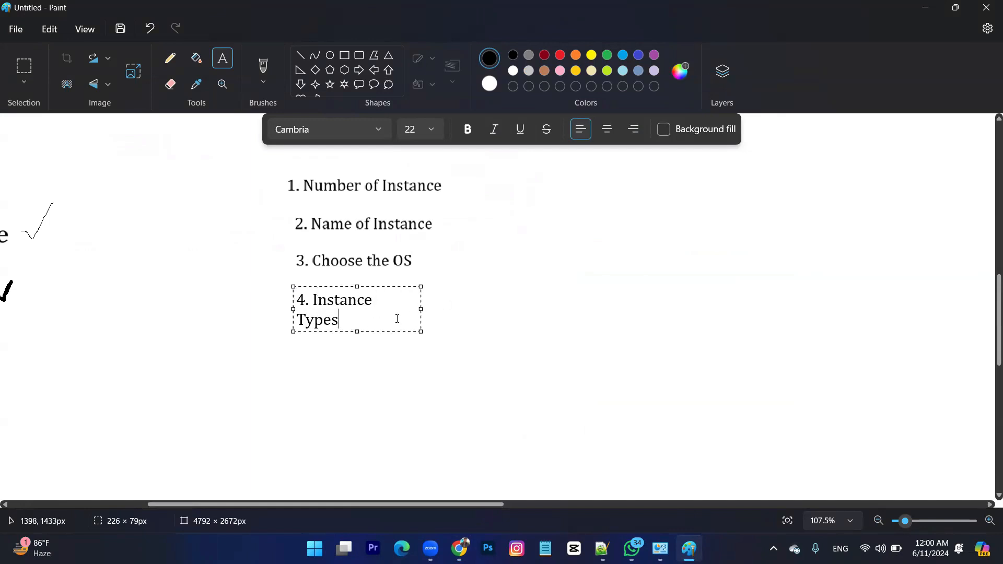
{"action": "left_click_drag", "start_coordinate": [420, 309], "coordinate": [511, 309]}
{"action": "left_click", "coordinate": [332, 410]}
Switch back to the browser's launch form and expand the Instance type and Key pair (login) sections.
{"action": "key", "text": "alt+Tab"}
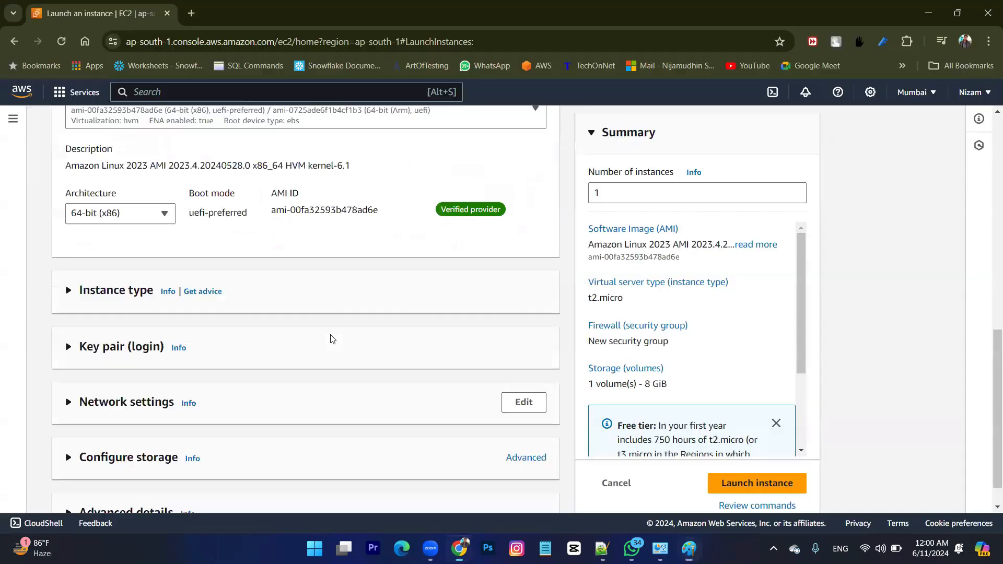
{"action": "left_click", "coordinate": [68, 293]}
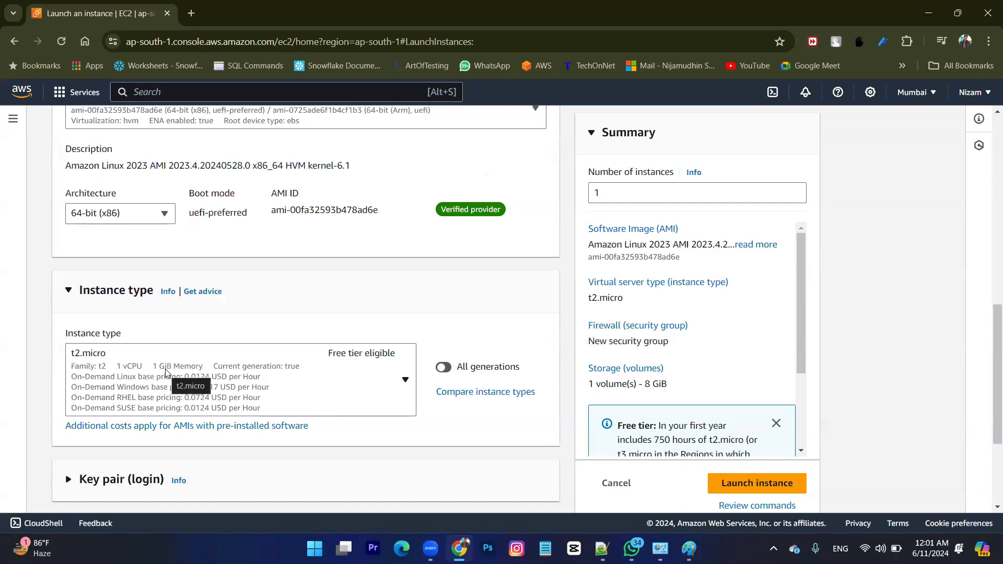
{"action": "scroll", "coordinate": [209, 365], "scroll_direction": "down", "scroll_amount": 3}
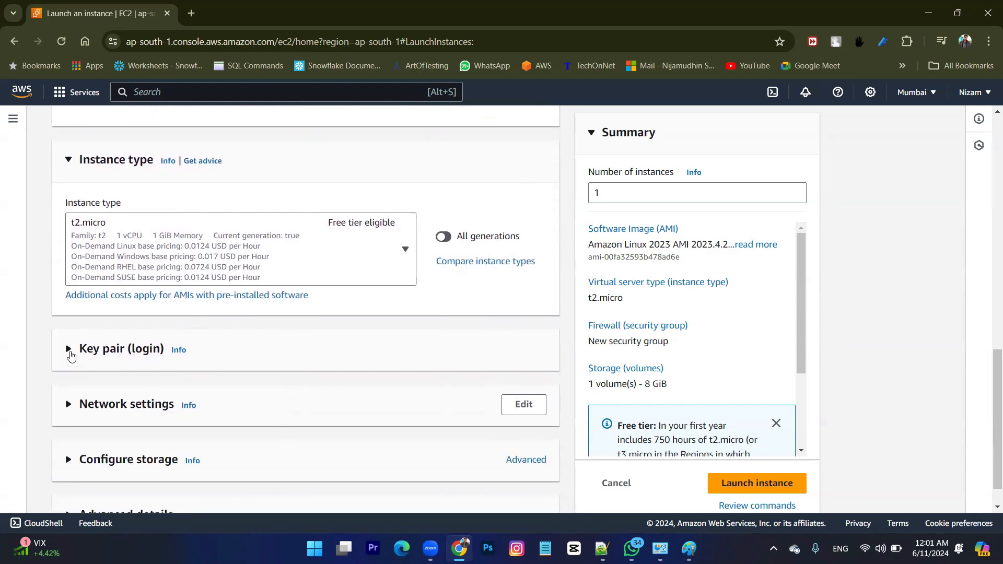
{"action": "scroll", "coordinate": [78, 345], "scroll_direction": "down", "scroll_amount": 1}
{"action": "left_click", "coordinate": [100, 312]}
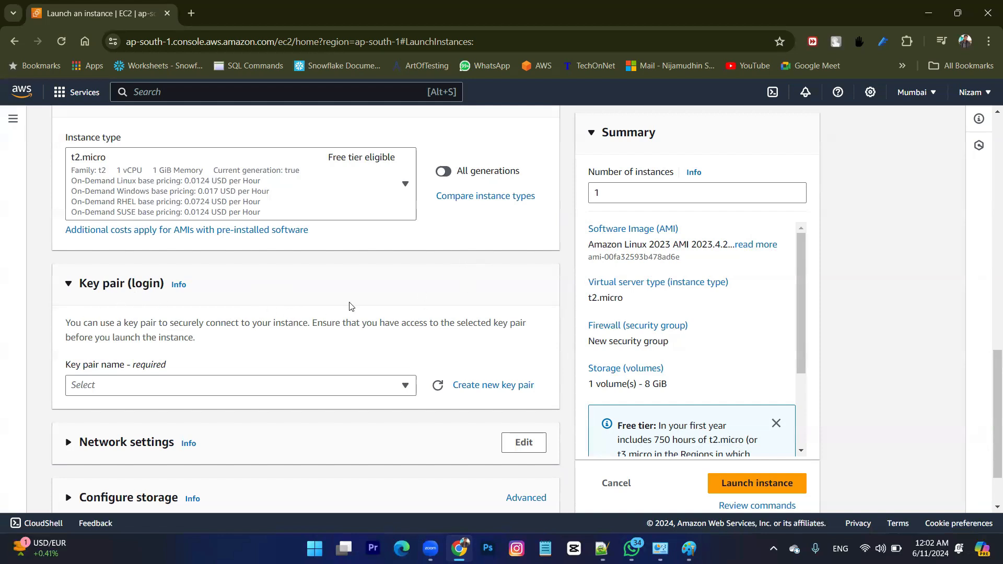
Create a new RSA key pair named "linux" in .ppk format and save linux.ppk in the Downloads folder.
{"action": "left_click", "coordinate": [489, 390]}
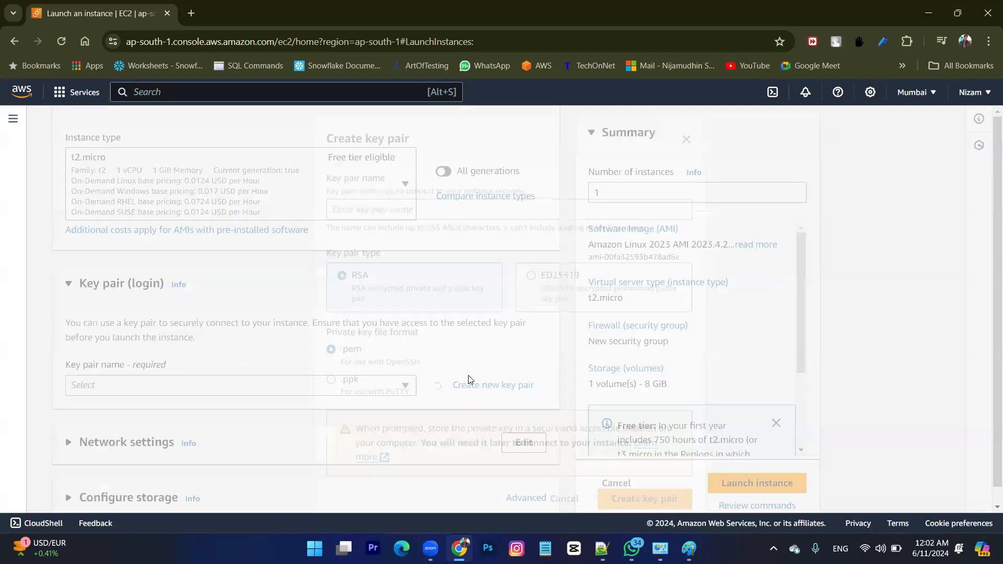
{"action": "left_click", "coordinate": [366, 208]}
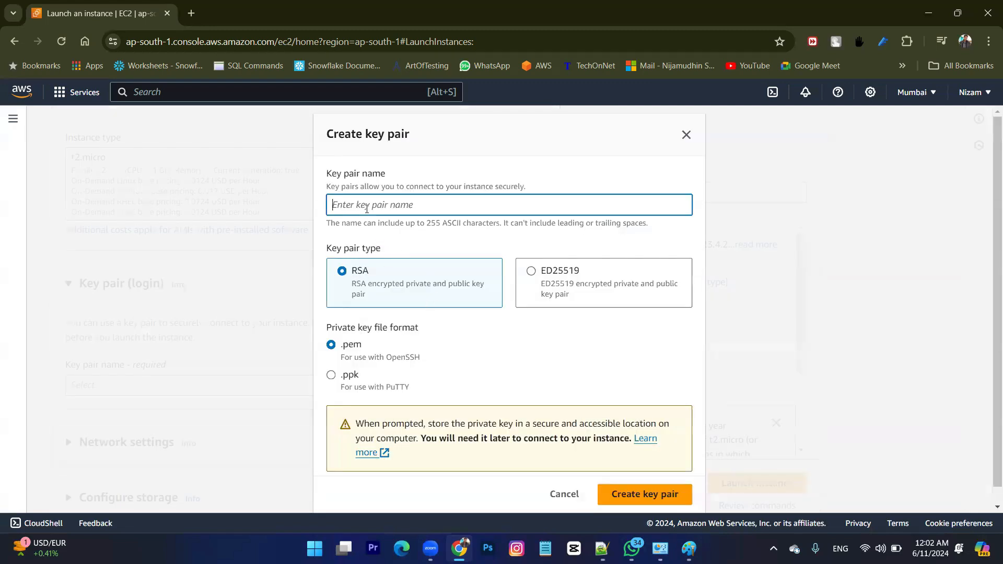
{"action": "type", "text": "linux"}
{"action": "left_click", "coordinate": [346, 379]}
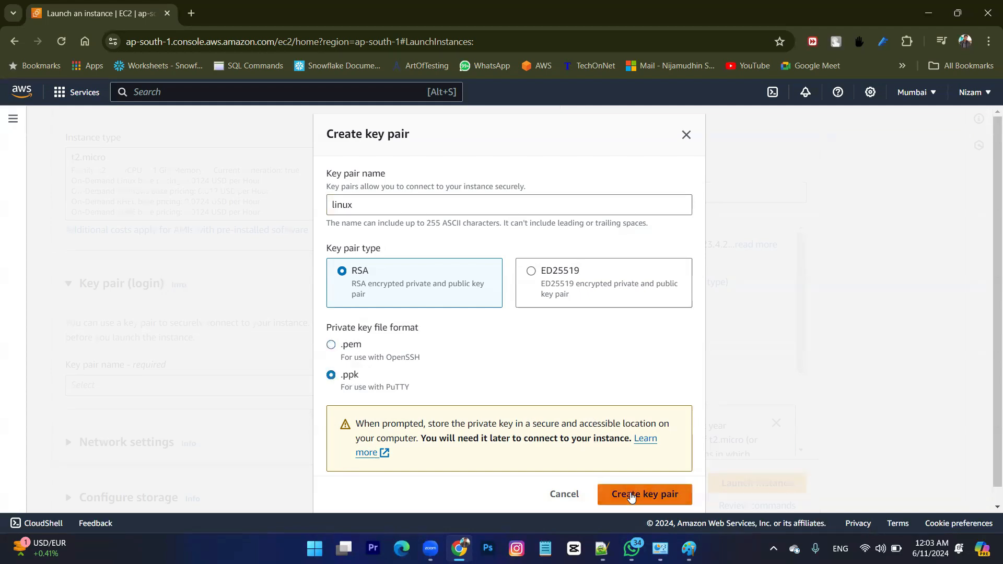
{"action": "left_click", "coordinate": [631, 495]}
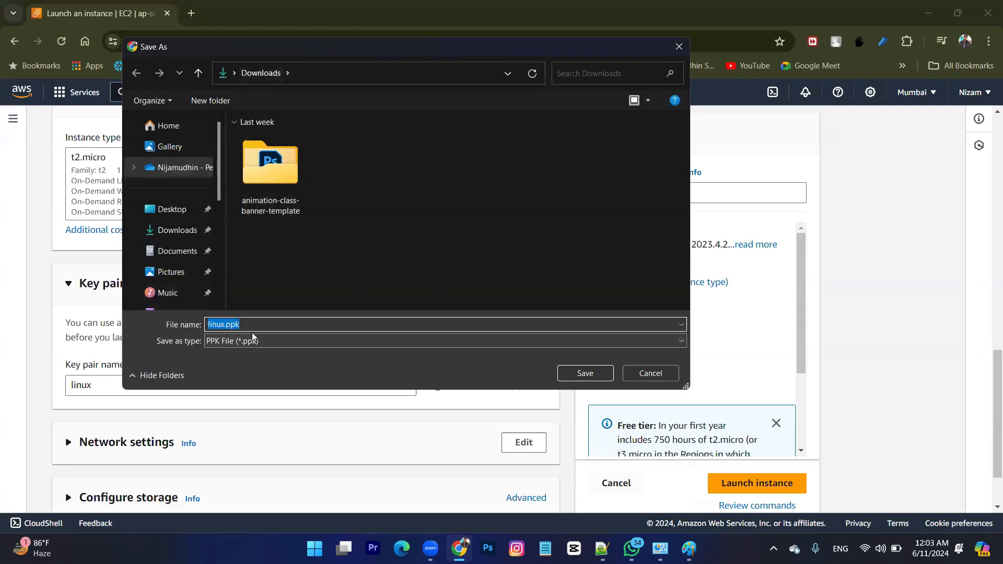
{"action": "left_click", "coordinate": [583, 374]}
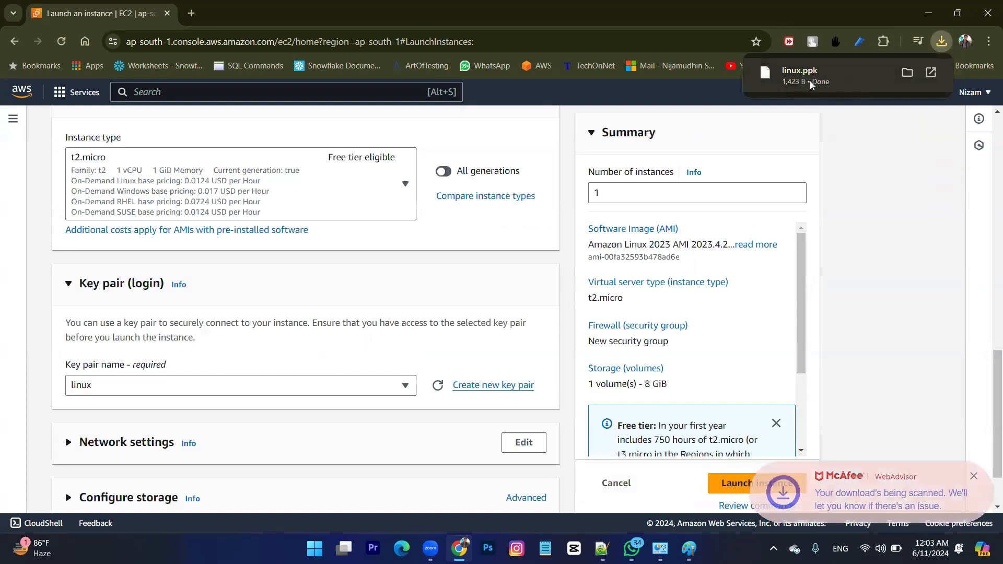
Show the downloaded linux.ppk in File Explorer and look at its available file actions.
{"action": "left_click", "coordinate": [906, 73]}
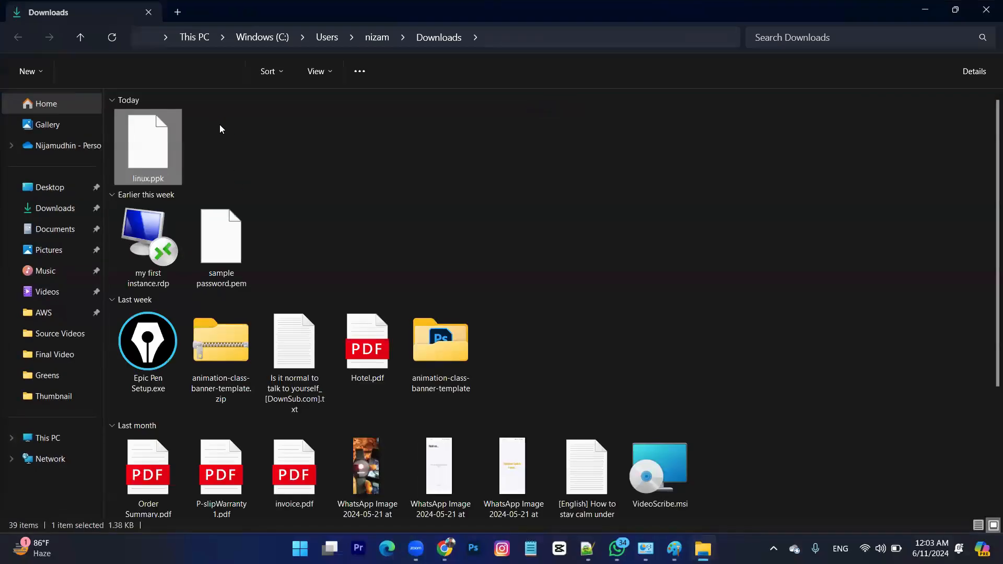
{"action": "right_click", "coordinate": [147, 137]}
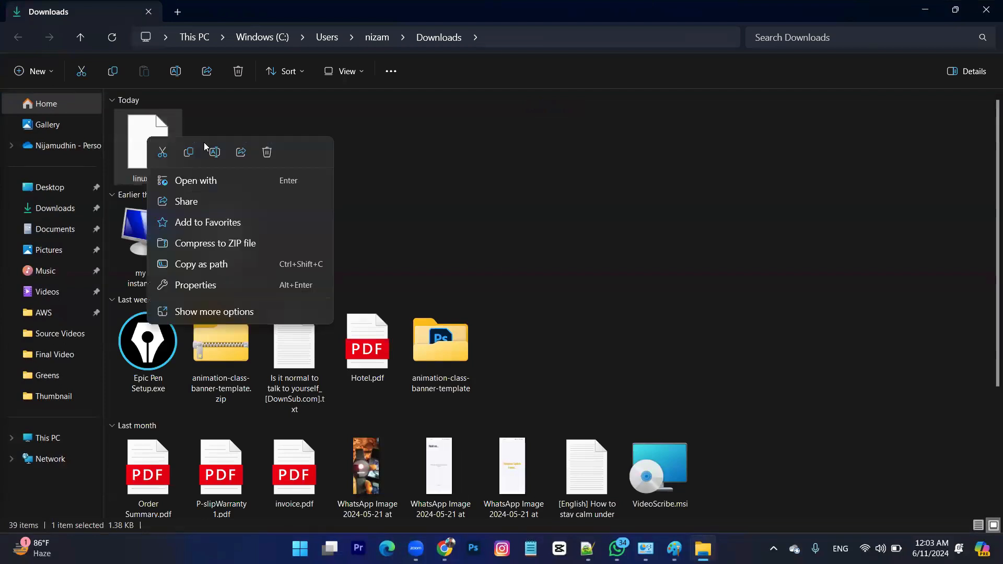
{"action": "left_click", "coordinate": [463, 163]}
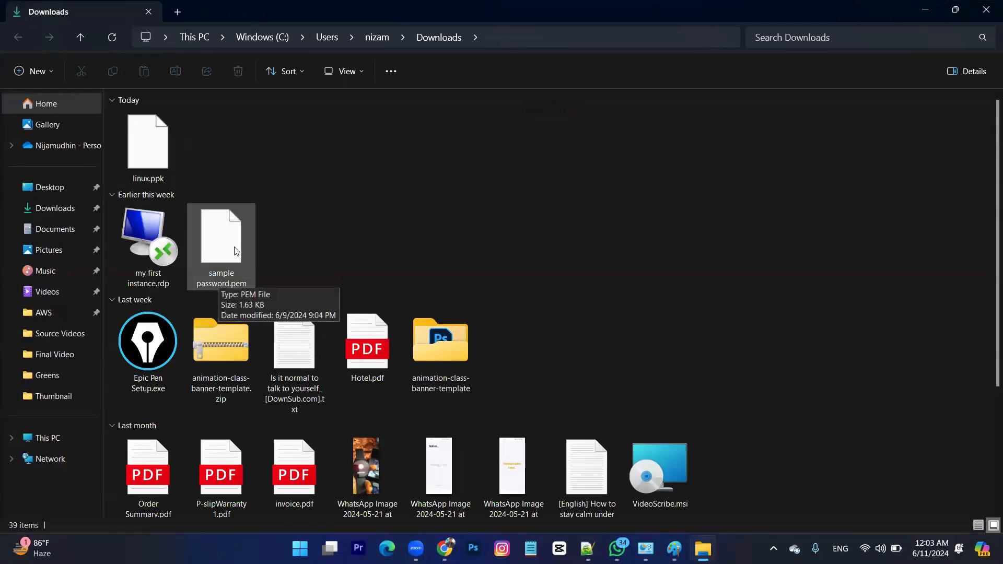
Open sample password.pem in Notepad++, examine its private key text, and return to the Downloads folder.
{"action": "right_click", "coordinate": [211, 250]}
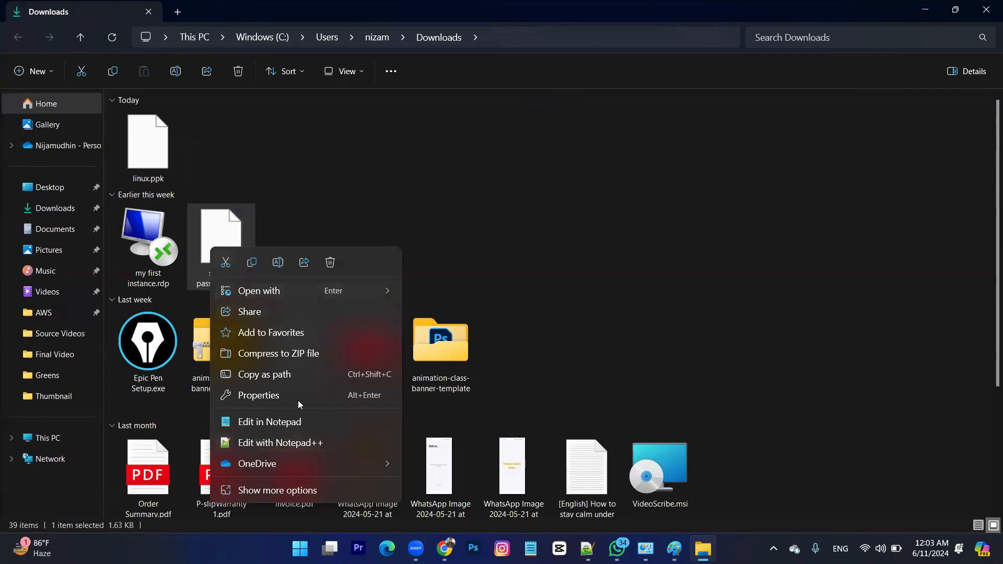
{"action": "left_click", "coordinate": [295, 442]}
{"action": "left_click_drag", "start_coordinate": [272, 387], "coordinate": [48, 71]}
{"action": "left_click", "coordinate": [139, 140]}
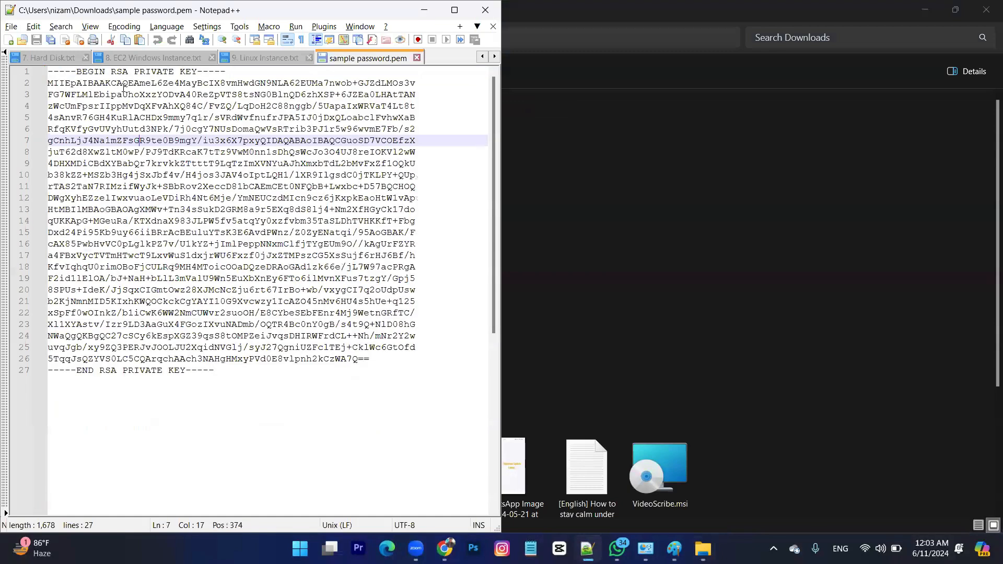
{"action": "left_click", "coordinate": [557, 204]}
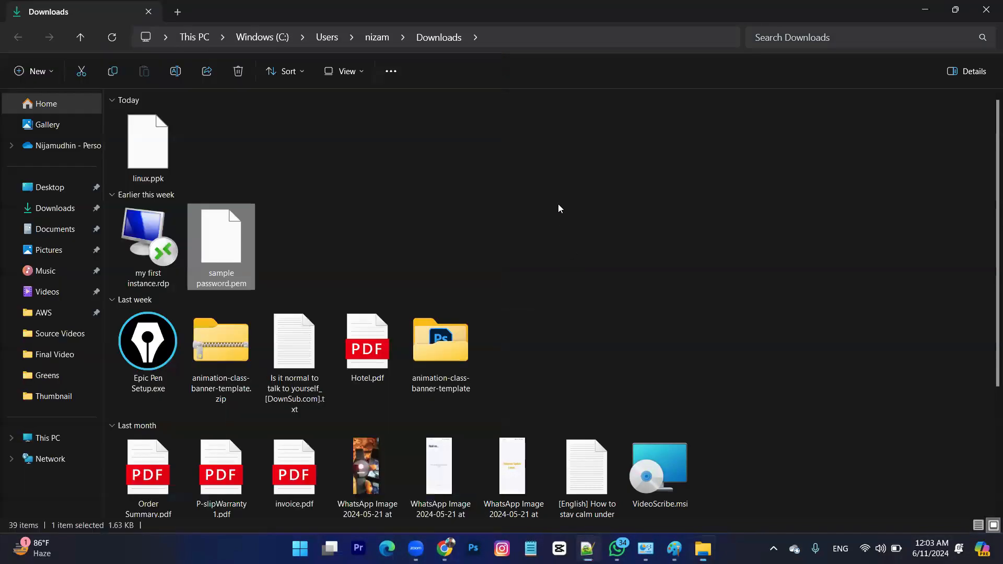
Open linux.ppk in Notepad++ and select its entire text to examine the key contents.
{"action": "right_click", "coordinate": [156, 149]}
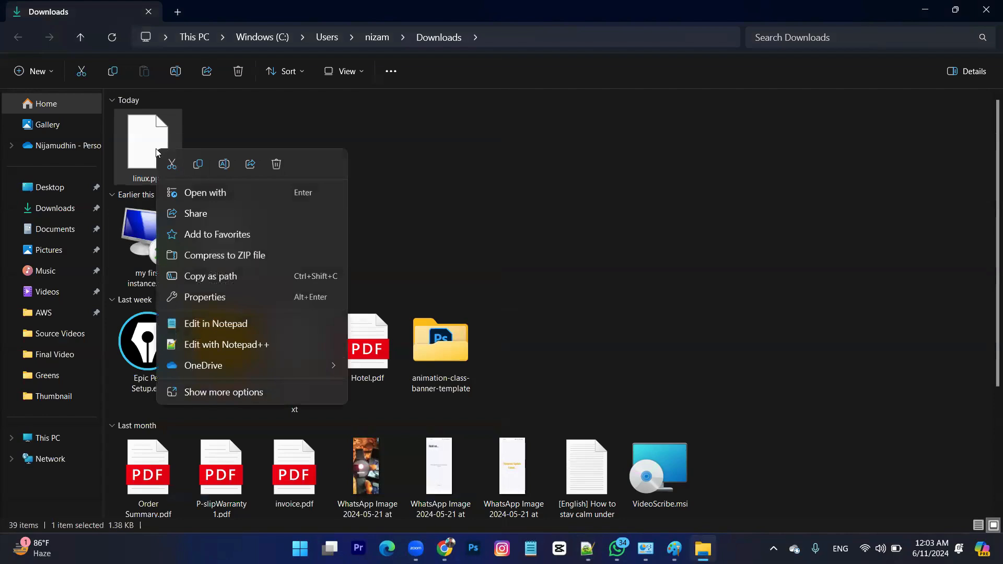
{"action": "left_click", "coordinate": [214, 344]}
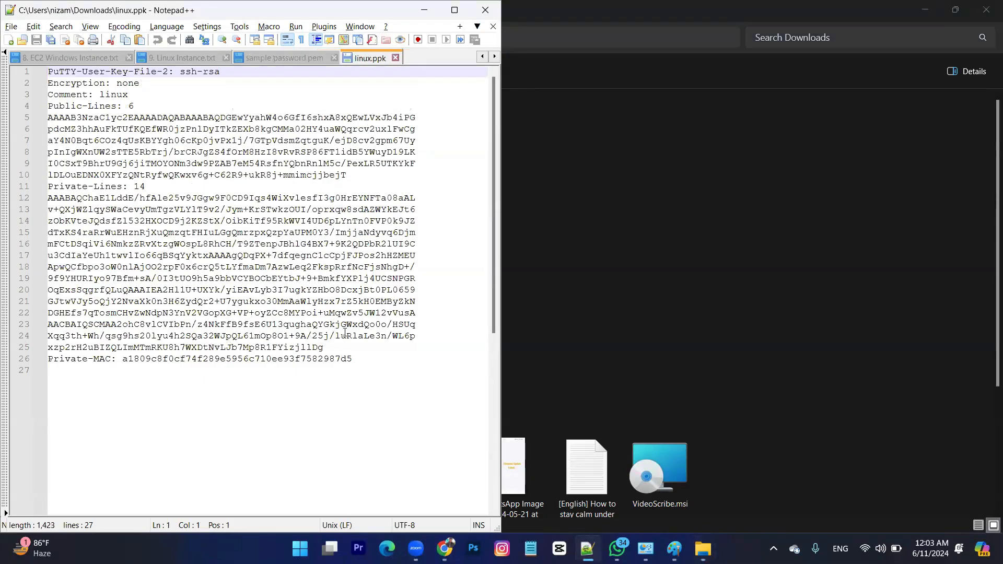
{"action": "left_click_drag", "start_coordinate": [361, 360], "coordinate": [5, 74]}
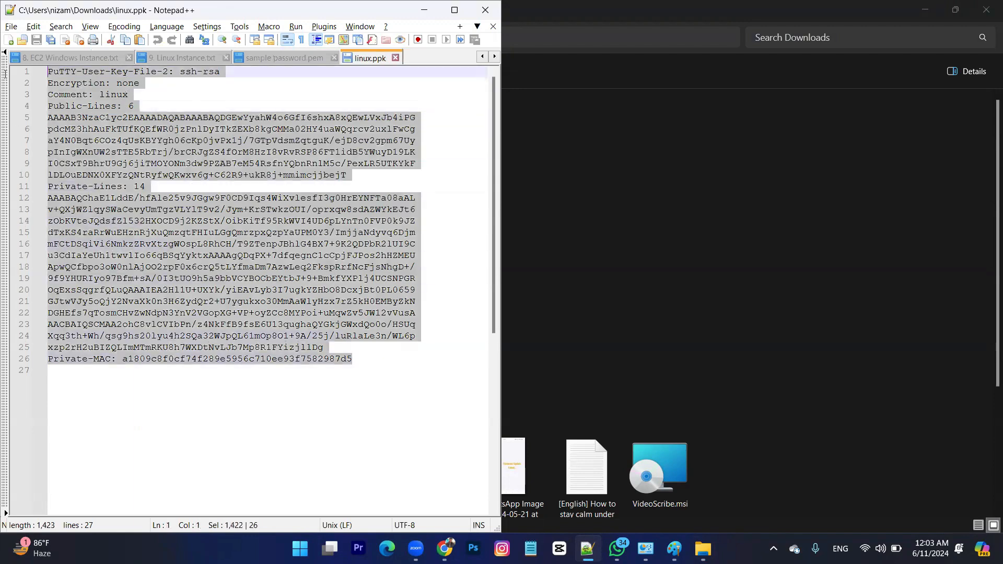
Reselect and examine the full key text of linux.ppk, and return to the EC2 launch page in Chrome.
{"action": "left_click", "coordinate": [100, 117]}
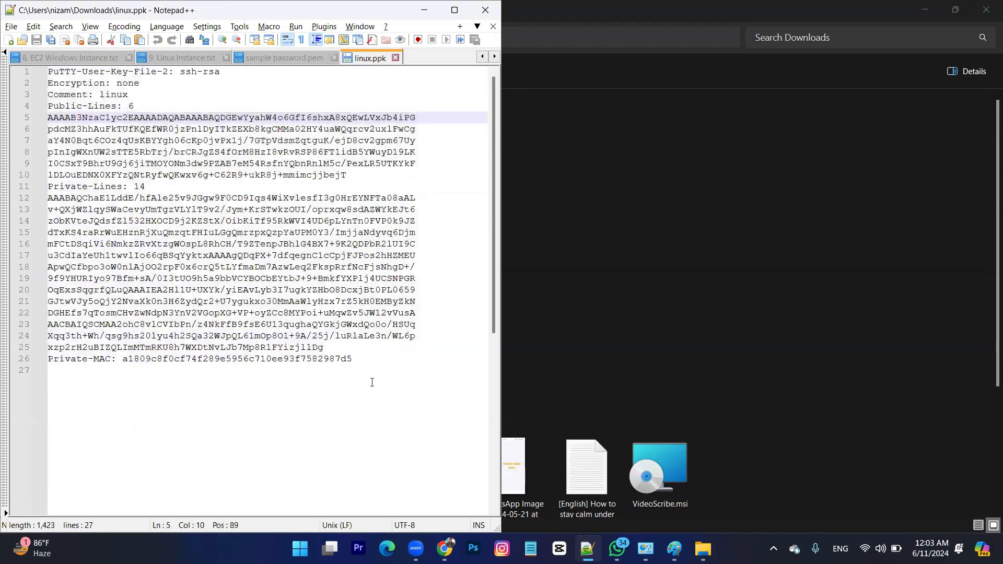
{"action": "left_click_drag", "start_coordinate": [371, 383], "coordinate": [22, 56]}
{"action": "left_click", "coordinate": [158, 212]}
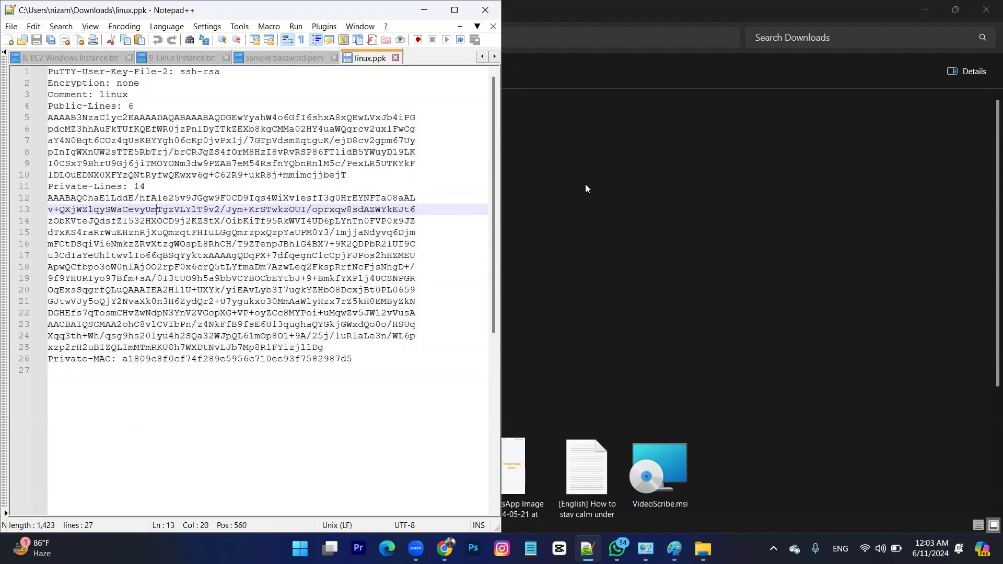
{"action": "key", "text": "alt+Tab"}
{"action": "key", "text": "alt+Tab"}
{"action": "key", "text": "alt+Tab"}
{"action": "key", "text": "alt+Tab"}
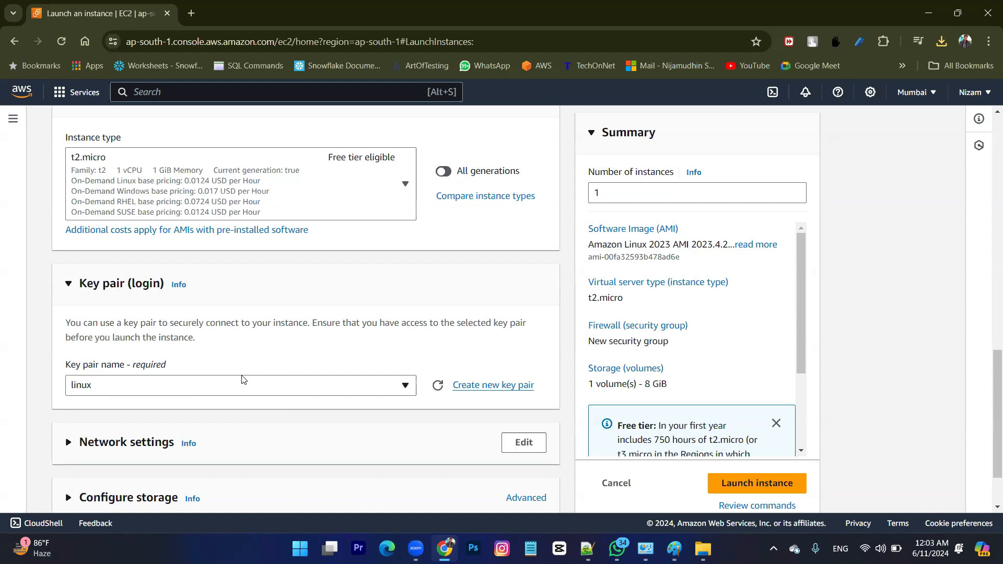
{"action": "scroll", "coordinate": [242, 380], "scroll_direction": "down", "scroll_amount": 2}
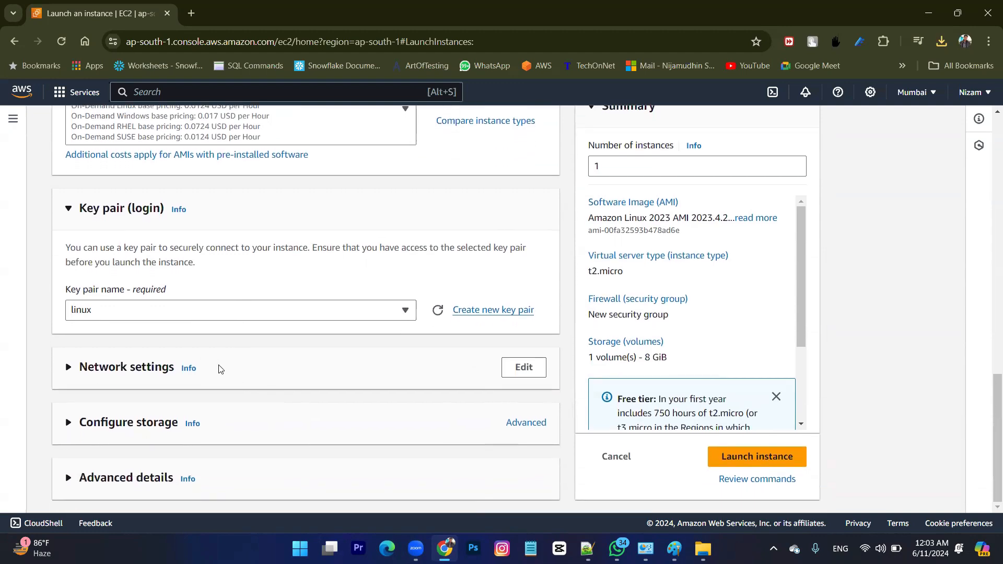
Switch to Paint and add the list entry "5. Security Group" below "4. Instance Types".
{"action": "key", "text": "alt+Tab"}
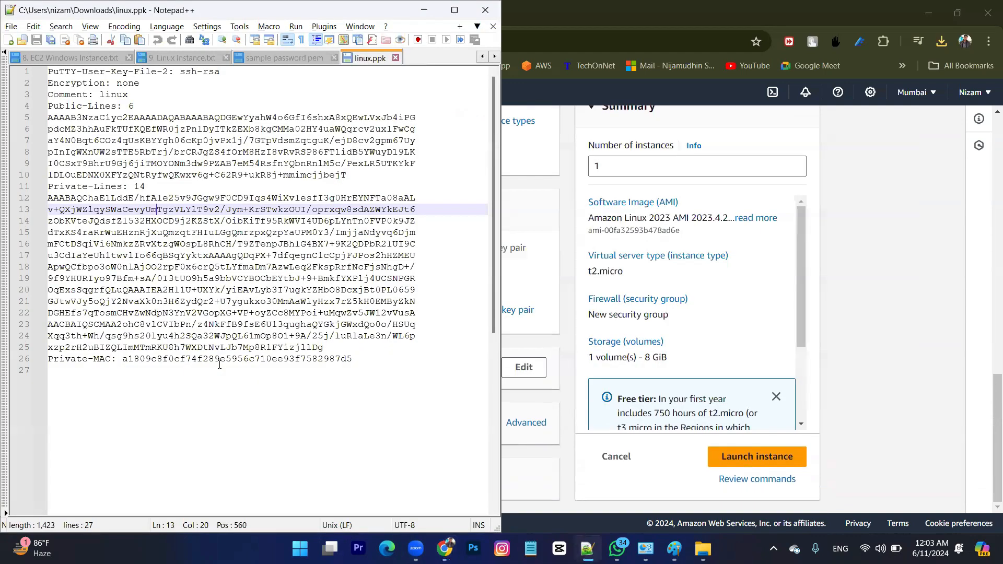
{"action": "key", "text": "alt+Tab"}
{"action": "left_click", "coordinate": [305, 331]}
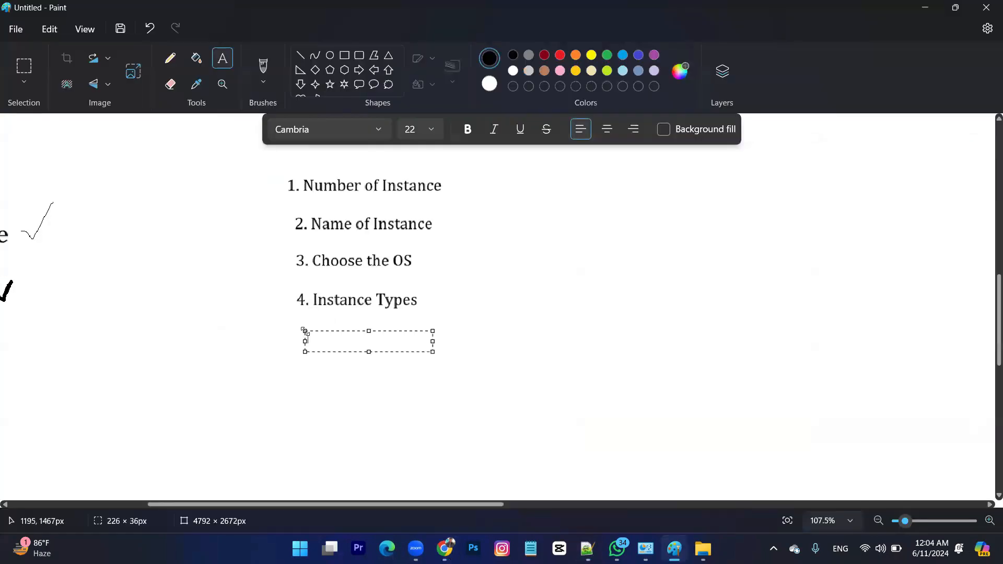
{"action": "type", "text": "5. "}
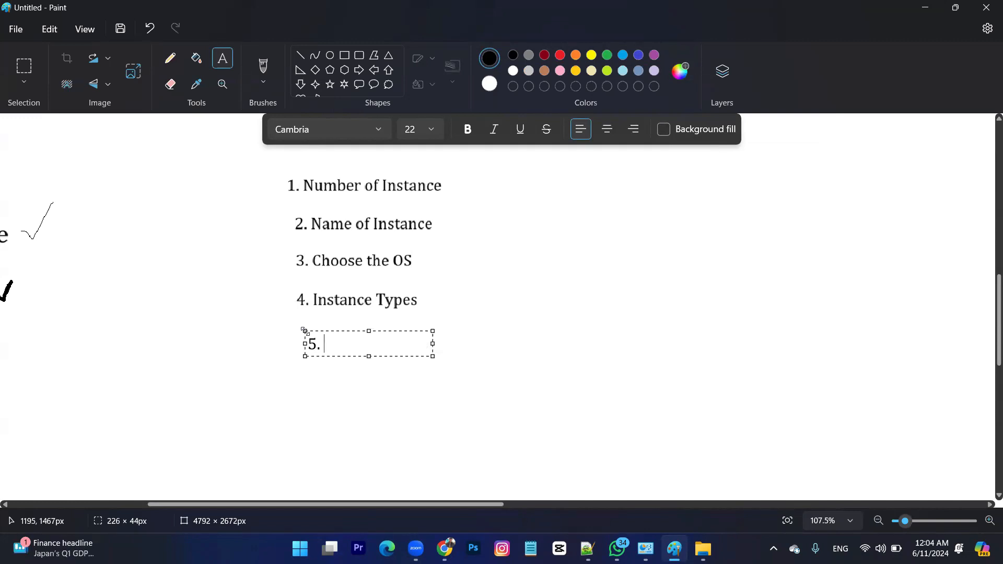
{"action": "type", "text": "Security Group"}
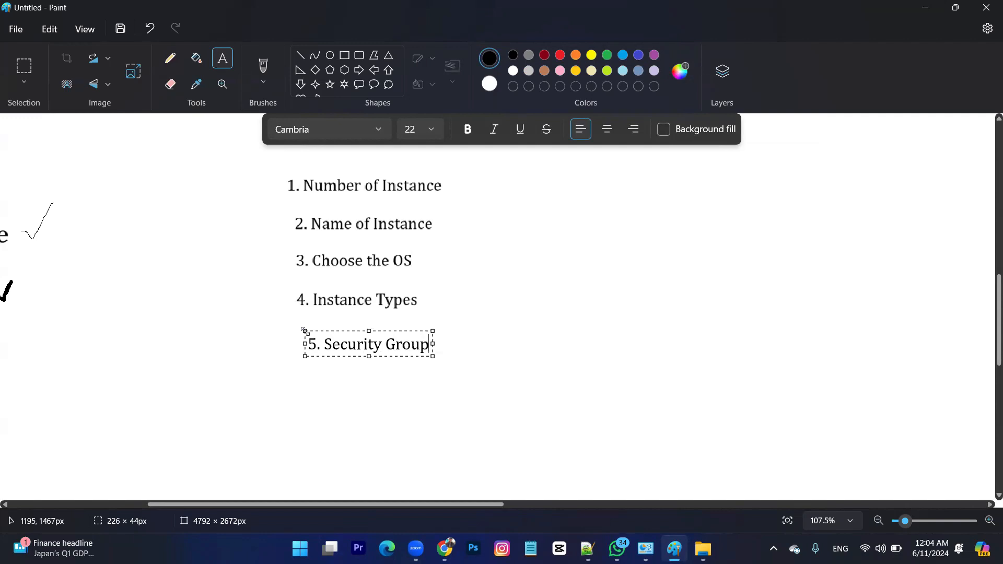
{"action": "left_click", "coordinate": [427, 374]}
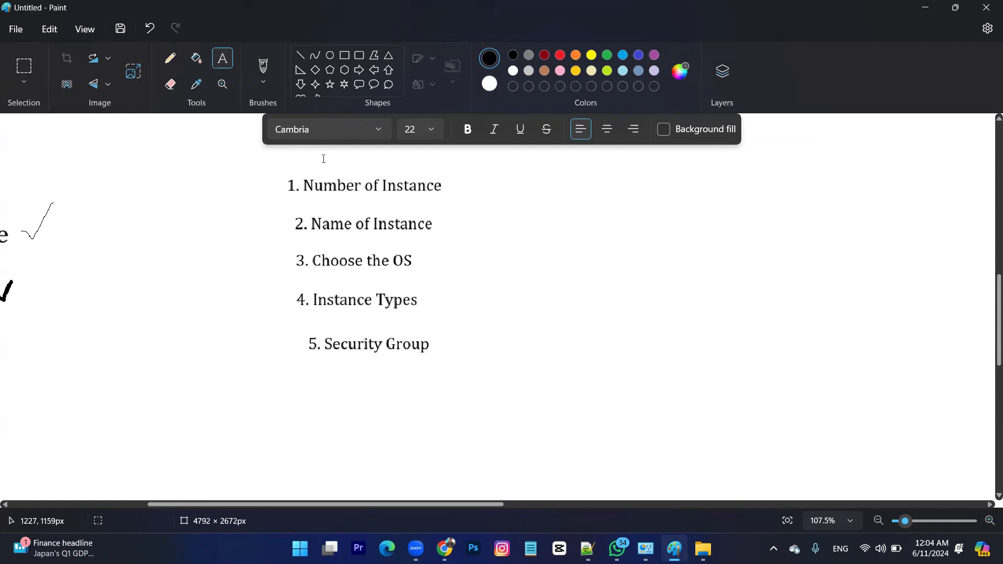
Draw a rectangle about 363 × 266 px beside the list, with two small rectangles straddling its left edge.
{"action": "left_click", "coordinate": [344, 56]}
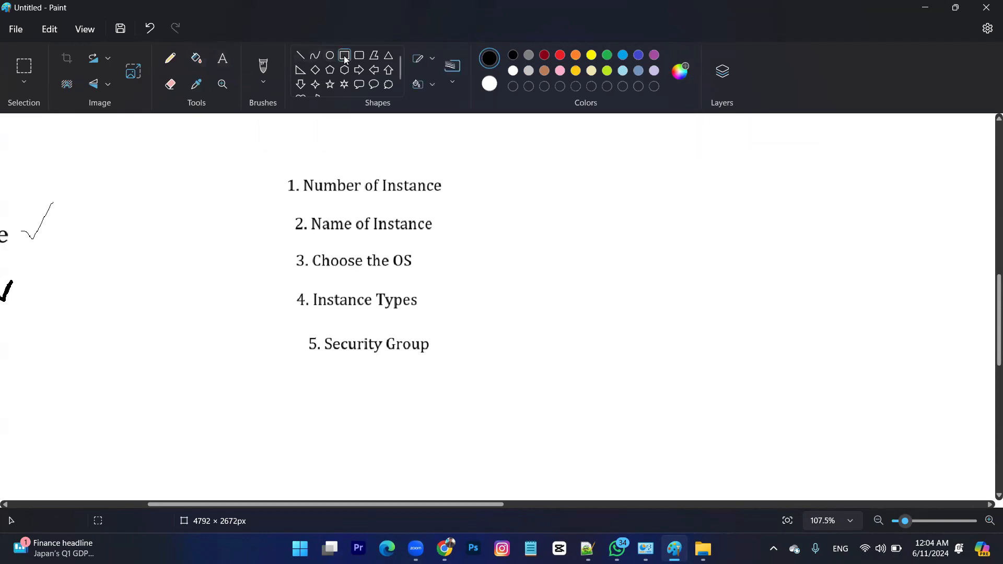
{"action": "left_click_drag", "start_coordinate": [731, 202], "coordinate": [936, 352]}
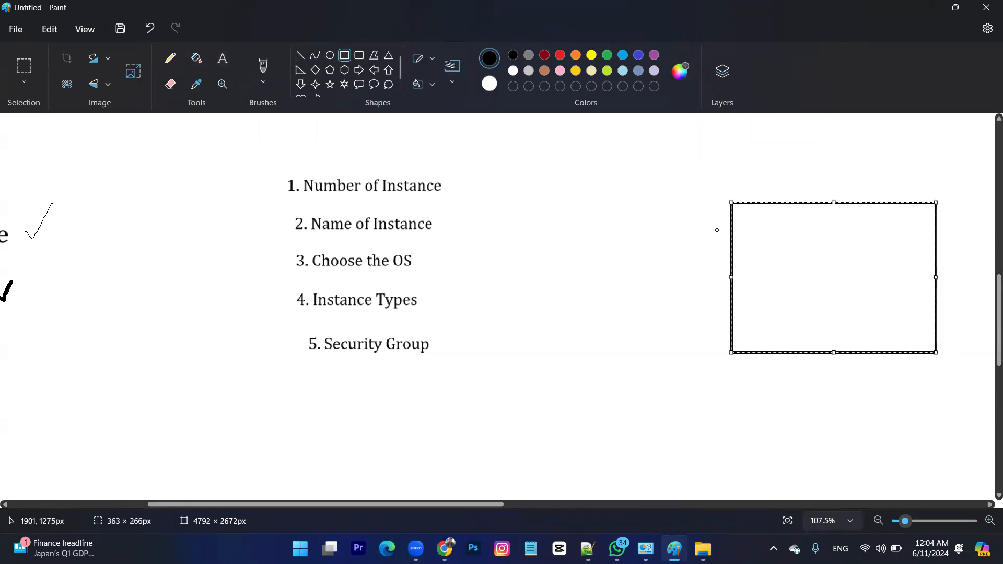
{"action": "left_click_drag", "start_coordinate": [702, 224], "coordinate": [754, 255]}
{"action": "left_click", "coordinate": [703, 303]}
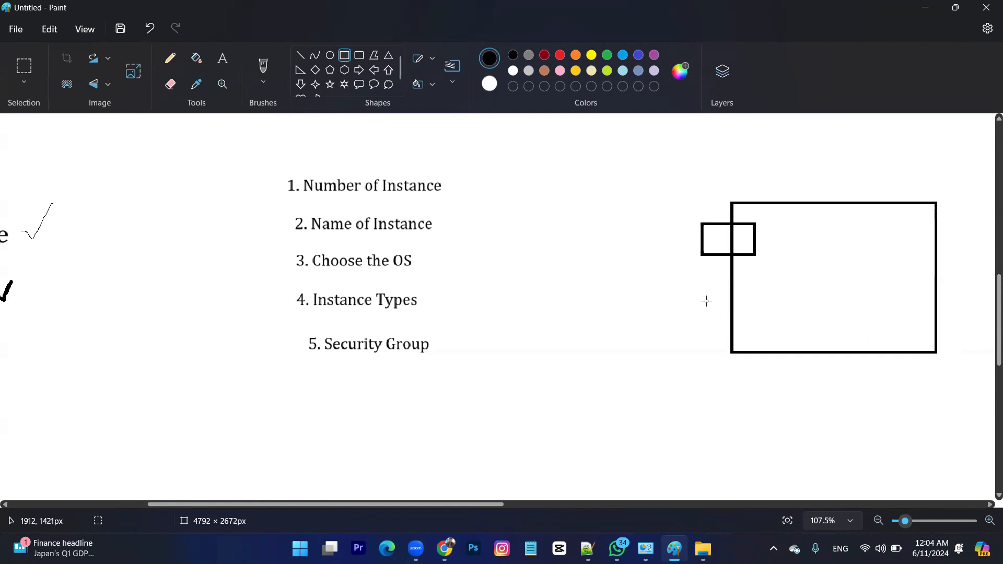
{"action": "left_click_drag", "start_coordinate": [703, 300], "coordinate": [765, 336]}
{"action": "left_click", "coordinate": [481, 148]}
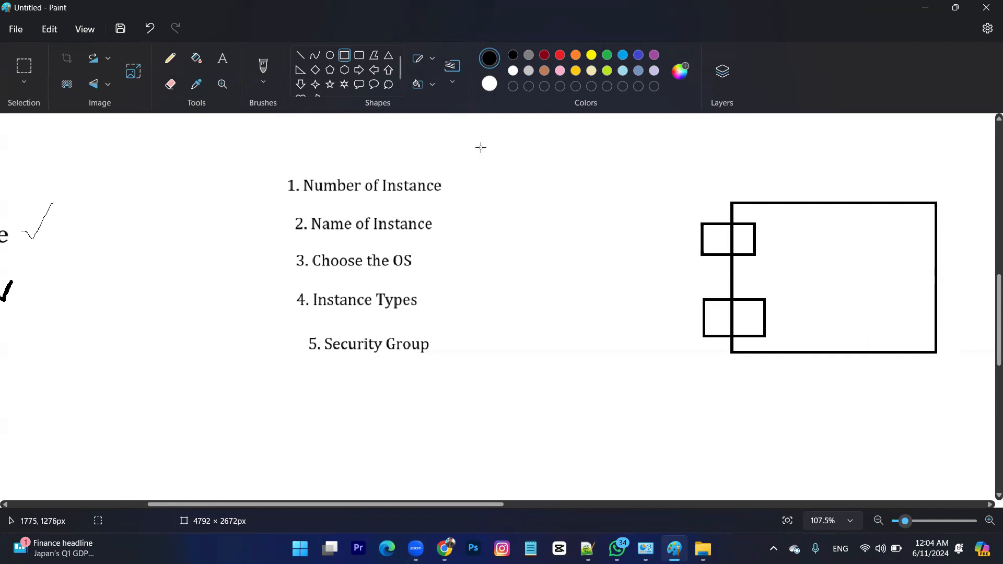
Pencil a check mark beside each small rectangle and a freehand mark near the large rectangle's upper right corner.
{"action": "left_click", "coordinate": [170, 58]}
{"action": "left_click_drag", "start_coordinate": [772, 229], "coordinate": [803, 215]}
{"action": "left_click_drag", "start_coordinate": [778, 313], "coordinate": [824, 285]}
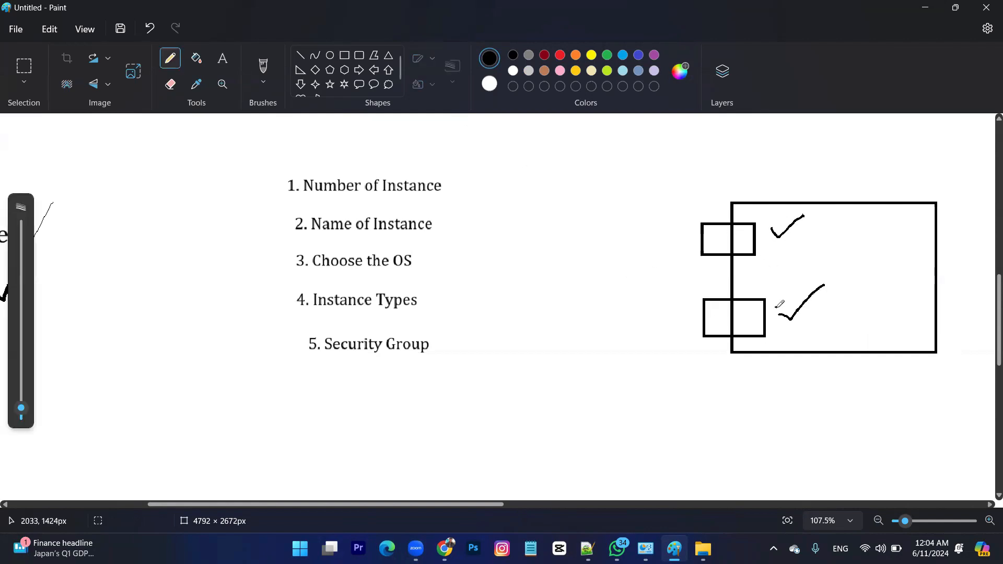
{"action": "left_click", "coordinate": [840, 218]}
{"action": "mouse_move", "coordinate": [850, 243]}
{"action": "left_mouse_down"}
{"action": "mouse_move", "coordinate": [869, 257]}
{"action": "mouse_move", "coordinate": [891, 226]}
{"action": "mouse_move", "coordinate": [891, 204]}
{"action": "left_mouse_up"}
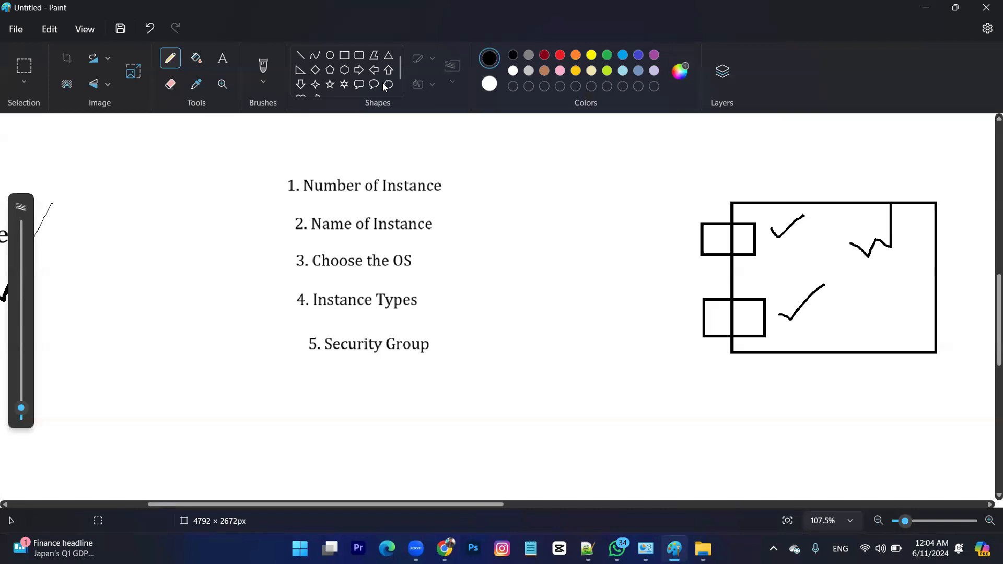
Add the text label "3389" beside the upper small rectangle and shift it clear of the box.
{"action": "left_click", "coordinate": [221, 58]}
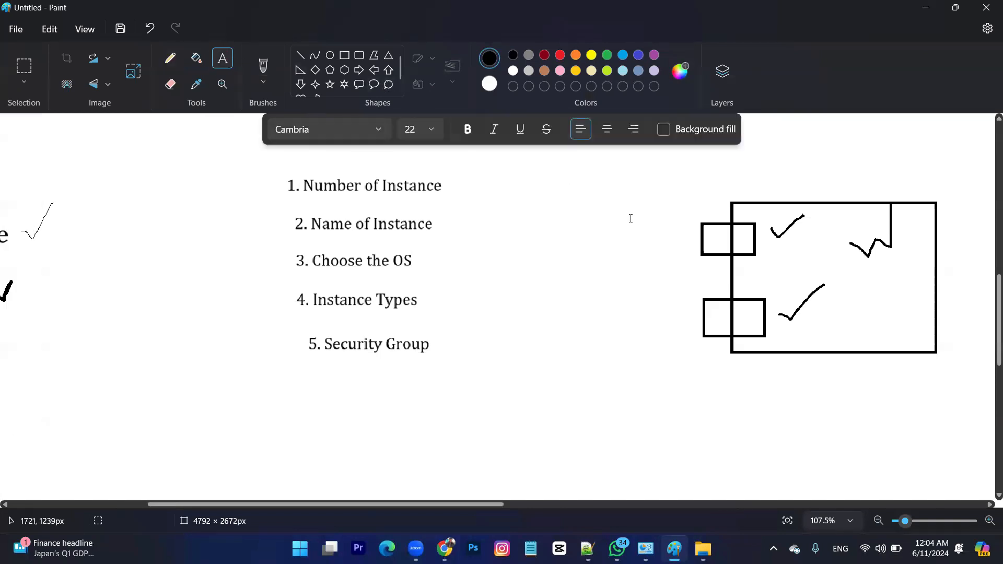
{"action": "left_click", "coordinate": [656, 209]}
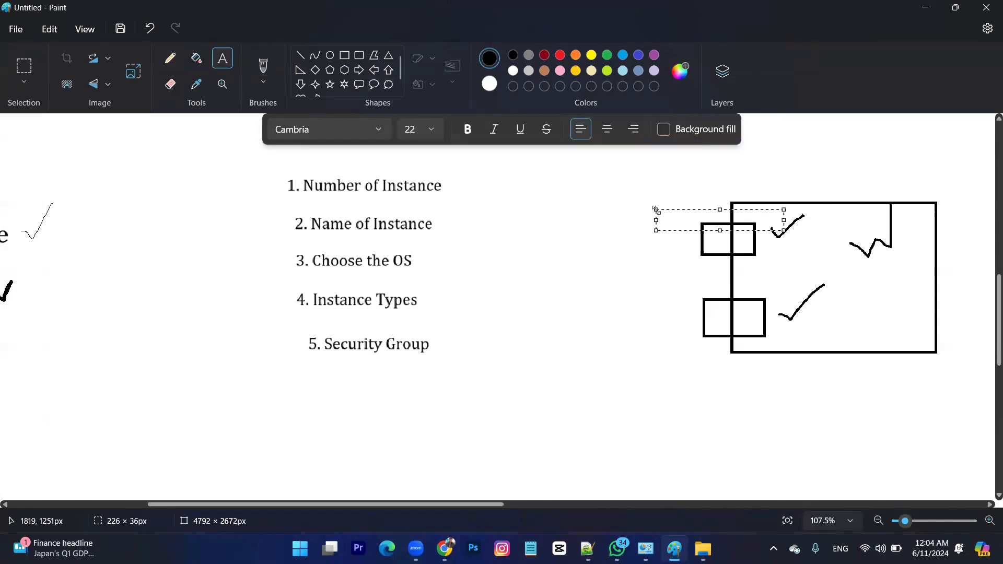
{"action": "type", "text": "3389"}
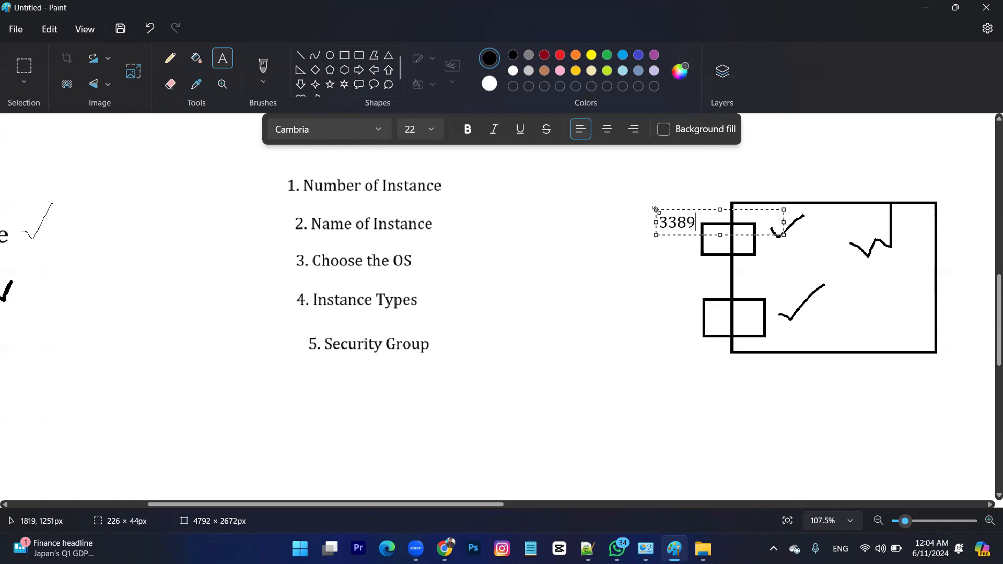
{"action": "left_click_drag", "start_coordinate": [694, 211], "coordinate": [680, 204]}
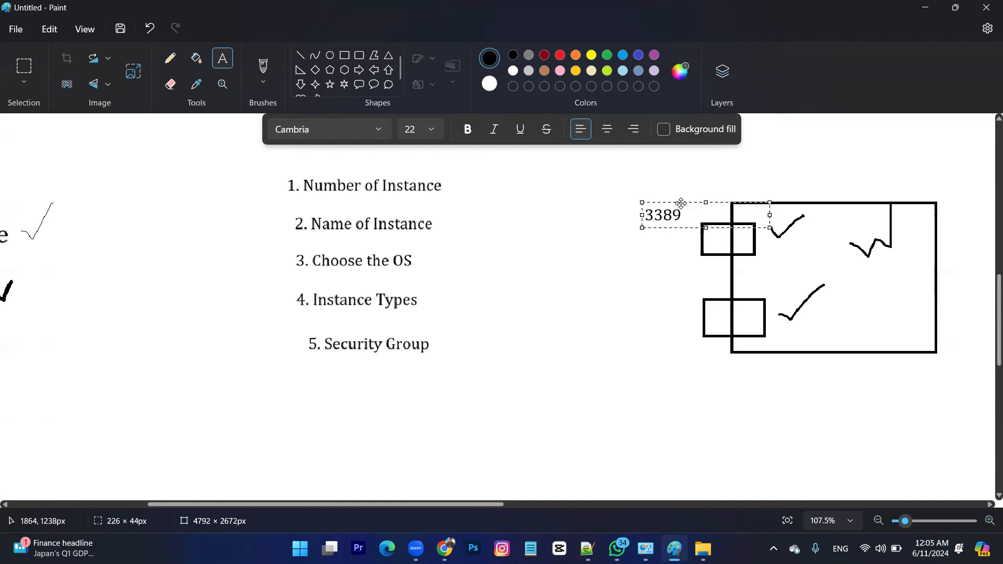
{"action": "left_click", "coordinate": [651, 251]}
Switch to the EC2 launch page in Chrome, expand Network settings and examine the security group rules.
{"action": "key", "text": "alt+Tab"}
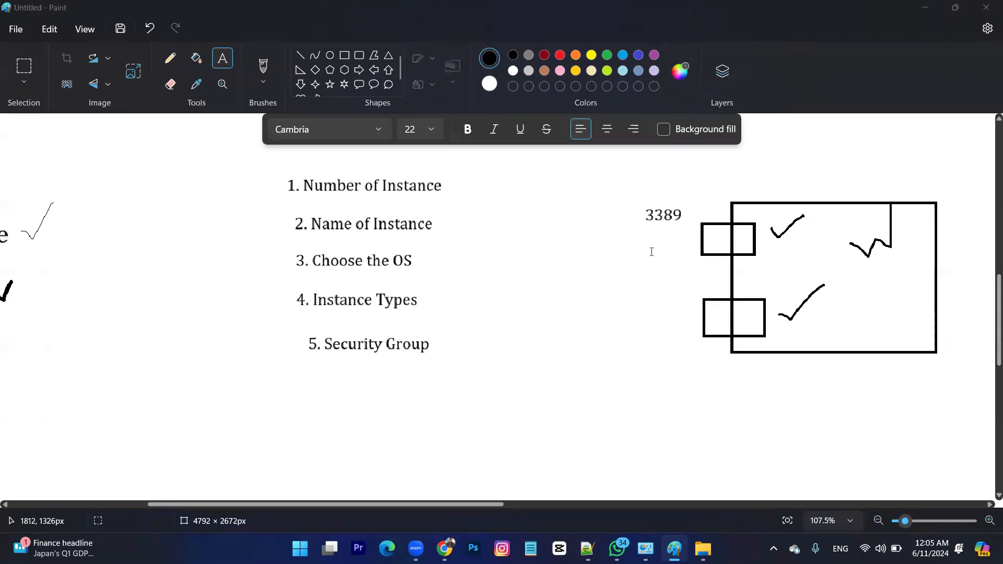
{"action": "key", "text": "alt+Tab"}
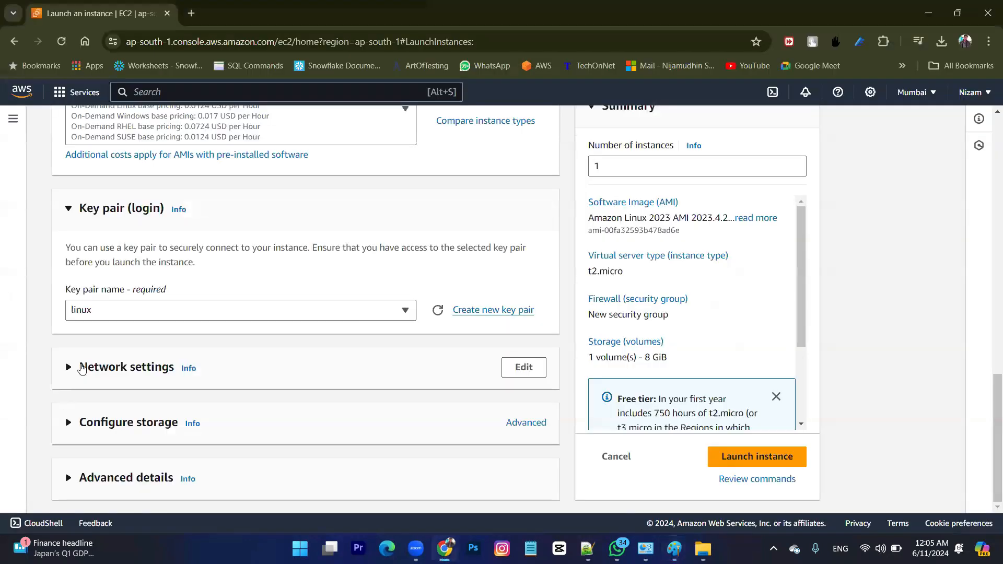
{"action": "left_click", "coordinate": [70, 368]}
{"action": "scroll", "coordinate": [107, 370], "scroll_direction": "down", "scroll_amount": 5}
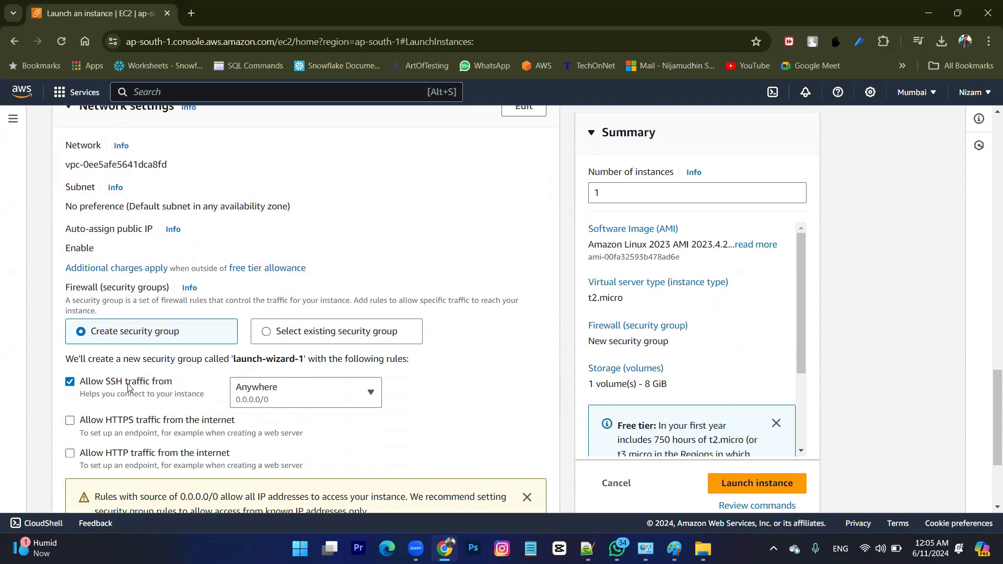
Return to Paint and underline the "3389" label with the Pencil.
{"action": "key", "text": "alt+Tab"}
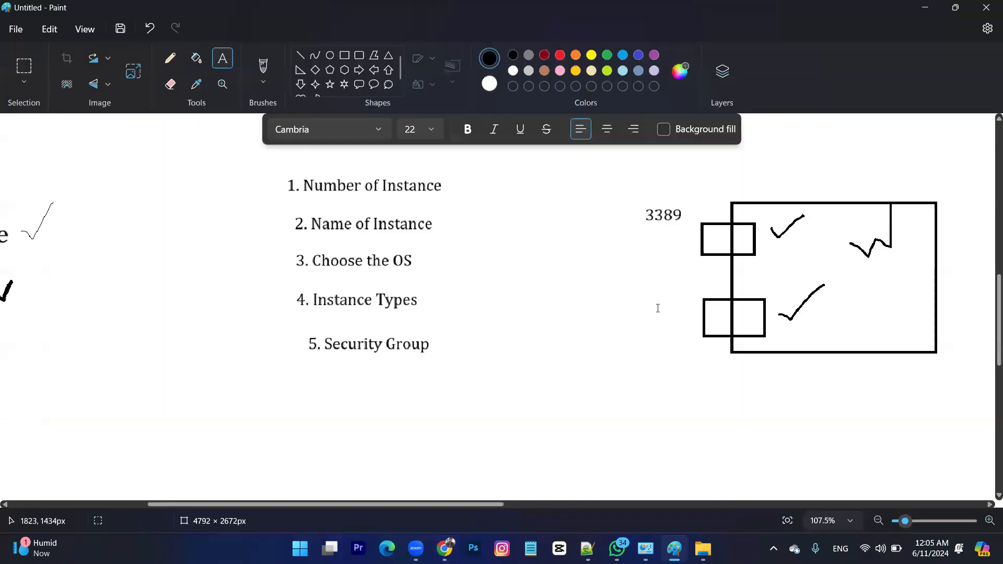
{"action": "left_click", "coordinate": [169, 58]}
{"action": "left_click_drag", "start_coordinate": [648, 228], "coordinate": [682, 228]}
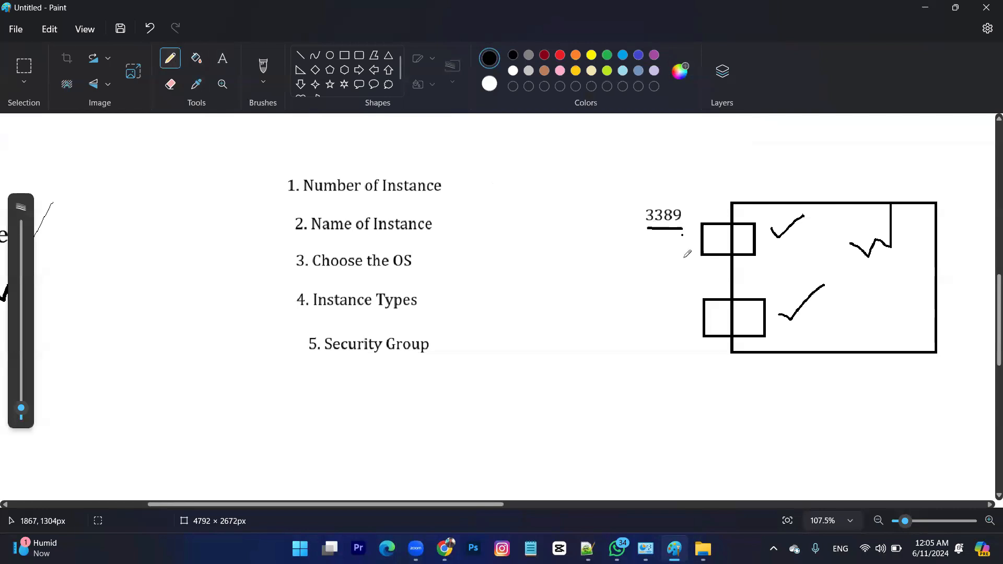
Add the text label "ssh" near the lower small rectangle and underline it with the Pencil.
{"action": "left_click", "coordinate": [226, 57]}
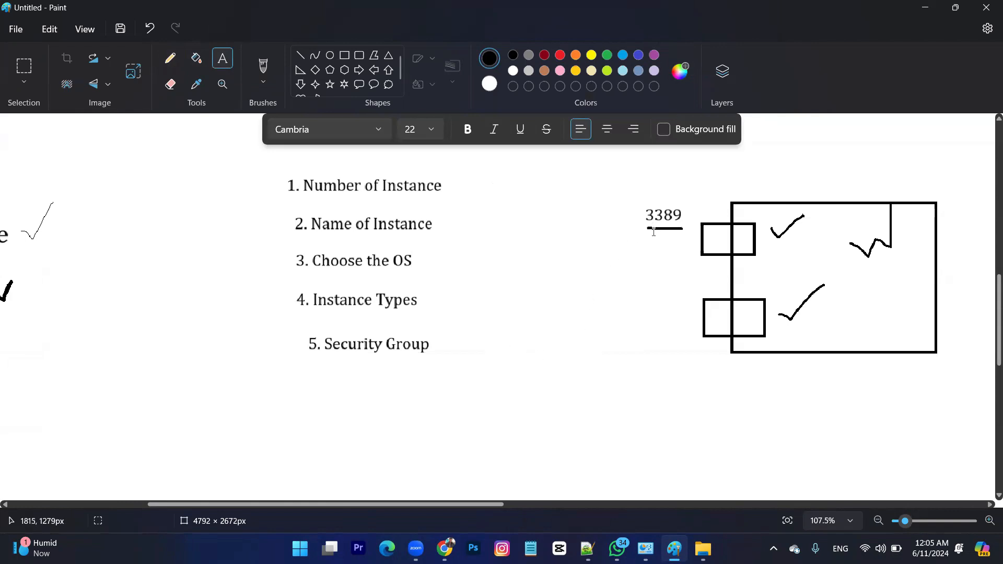
{"action": "left_click", "coordinate": [575, 270]}
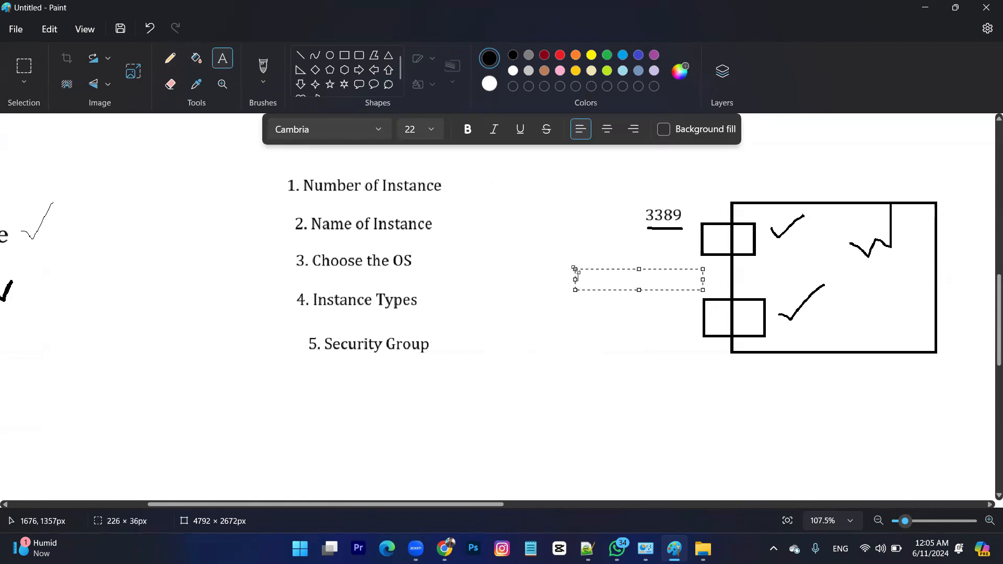
{"action": "type", "text": "ssh"}
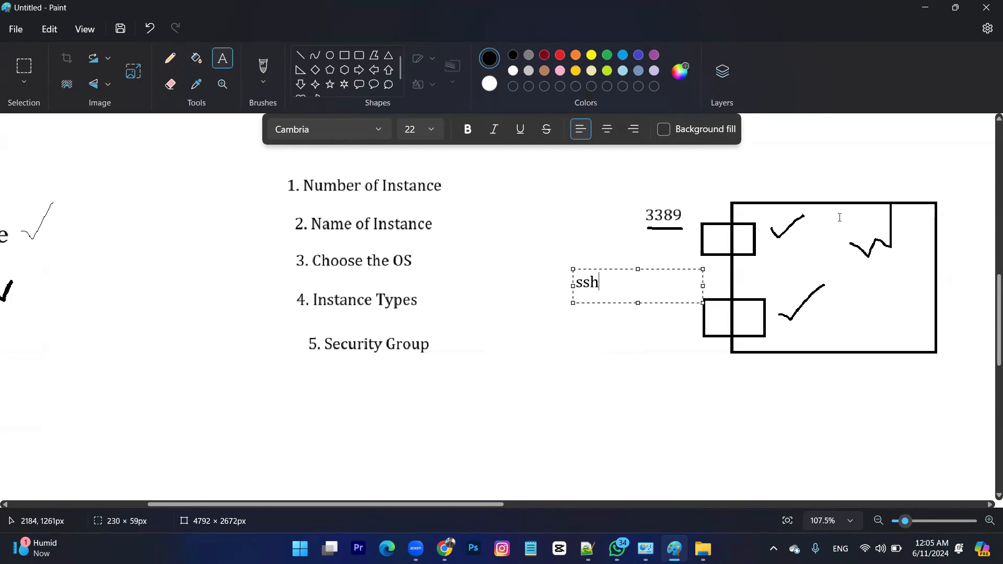
{"action": "left_click", "coordinate": [815, 295]}
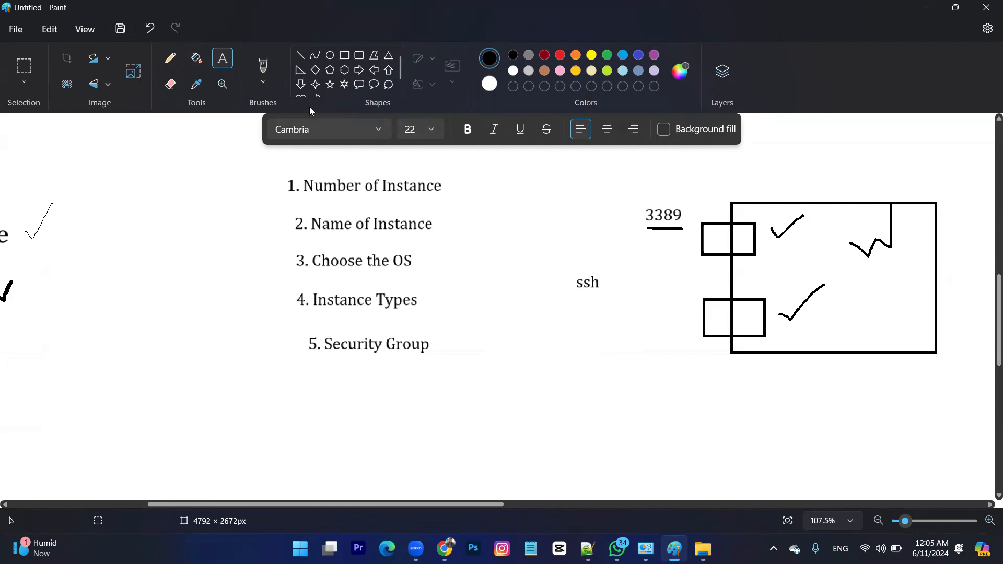
{"action": "left_click", "coordinate": [170, 58]}
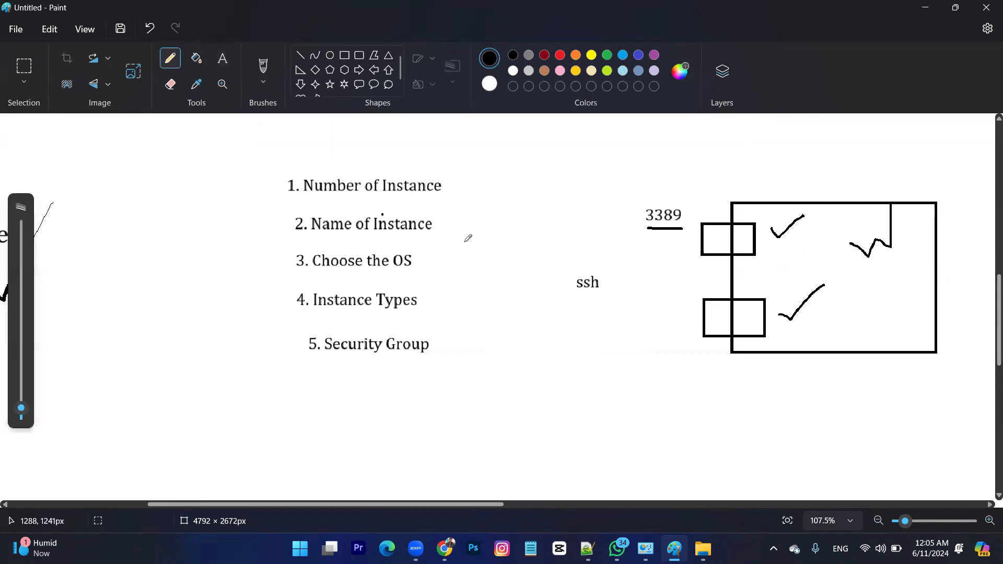
{"action": "left_click_drag", "start_coordinate": [573, 297], "coordinate": [607, 295]}
Return to the EC2 launch page in Chrome and compare the SSH traffic rule with the selected operating system image.
{"action": "key", "text": "alt+Tab"}
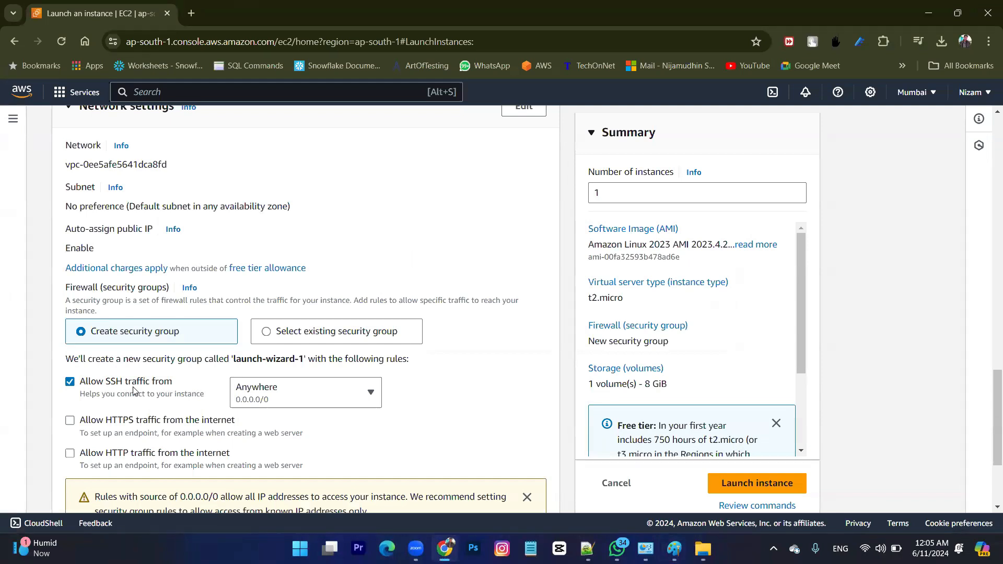
{"action": "scroll", "coordinate": [135, 389], "scroll_direction": "up", "scroll_amount": 1}
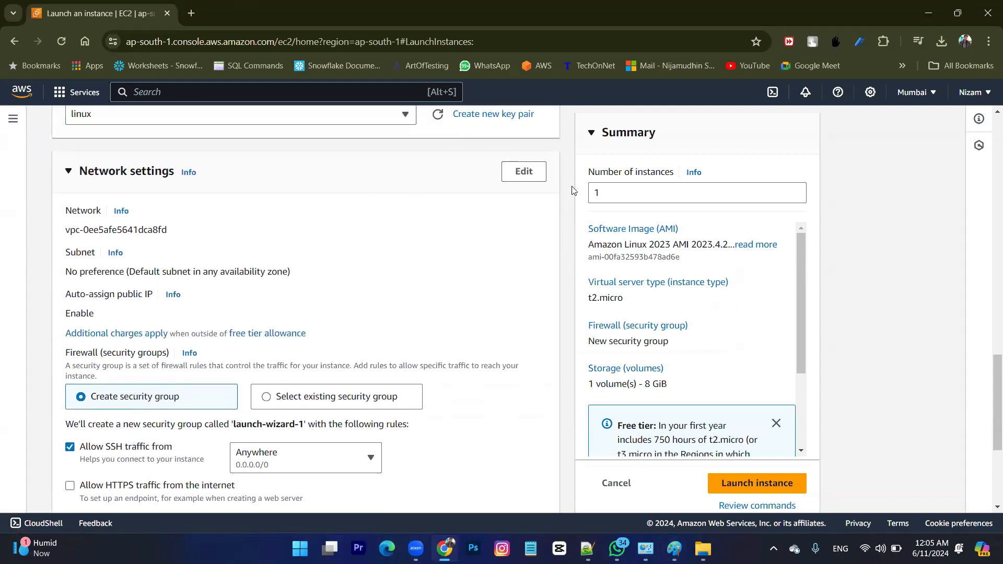
{"action": "scroll", "coordinate": [271, 289], "scroll_direction": "up", "scroll_amount": 12}
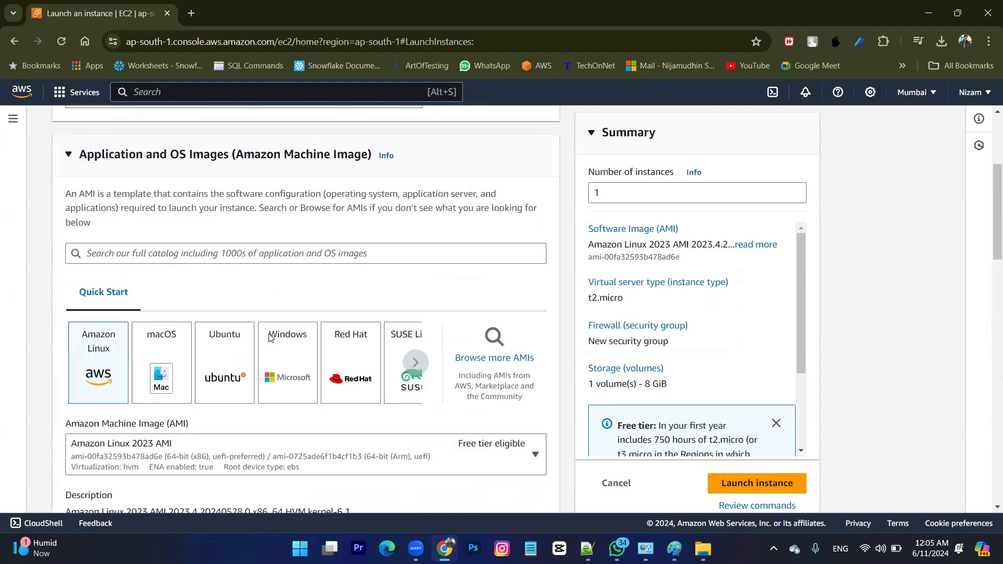
{"action": "scroll", "coordinate": [103, 385], "scroll_direction": "down", "scroll_amount": 12}
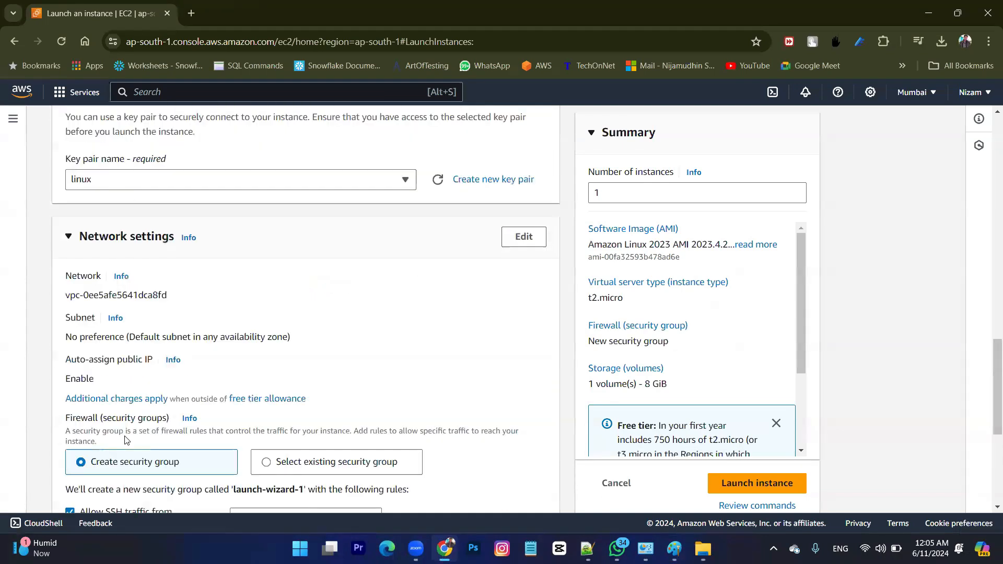
{"action": "scroll", "coordinate": [122, 448], "scroll_direction": "down", "scroll_amount": 4}
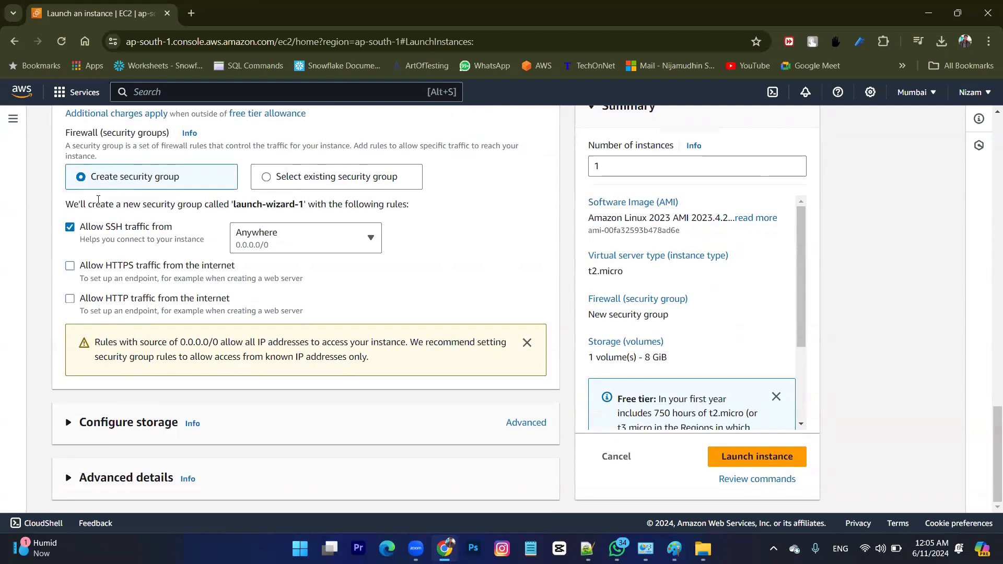
{"action": "scroll", "coordinate": [111, 236], "scroll_direction": "up", "scroll_amount": 10}
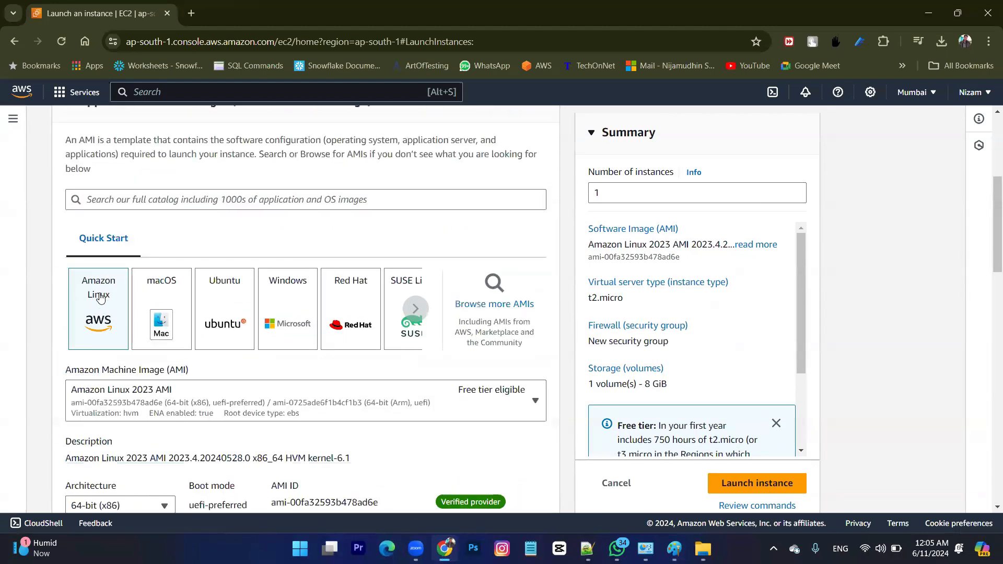
Recheck the SSH traffic rule in the EC2 launch page's security group settings against the port diagram in Paint.
{"action": "scroll", "coordinate": [227, 418], "scroll_direction": "down", "scroll_amount": 9}
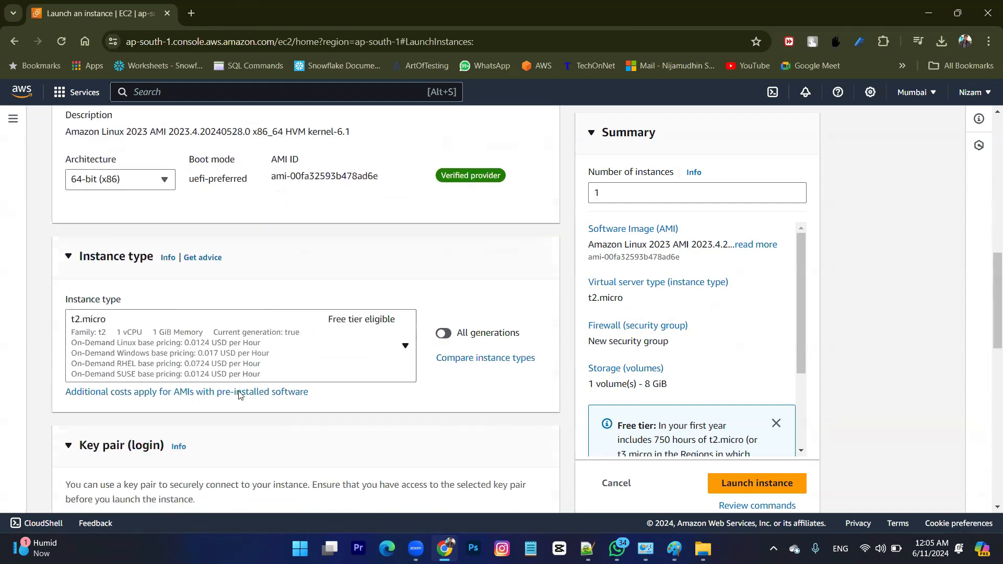
{"action": "scroll", "coordinate": [226, 418], "scroll_direction": "down", "scroll_amount": 2}
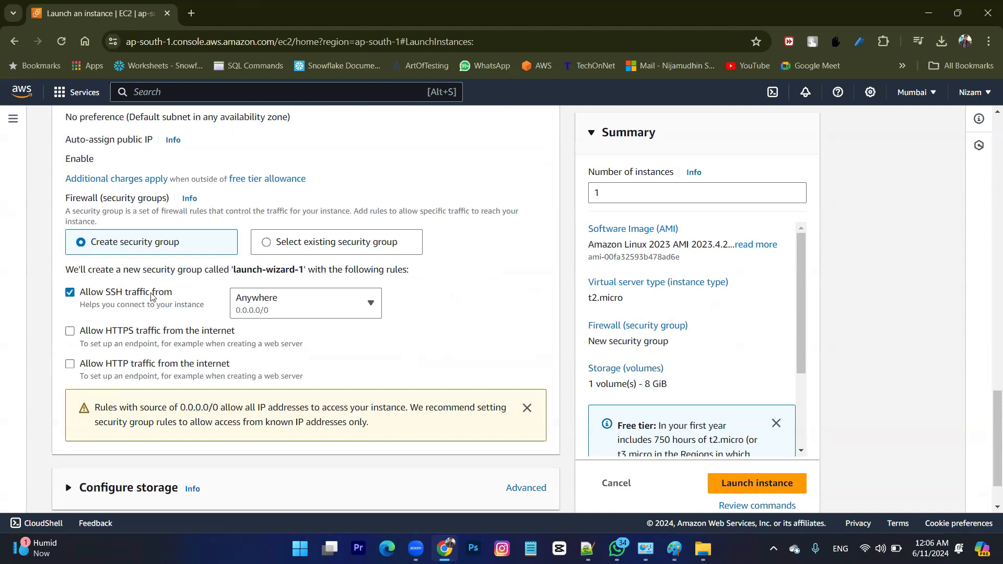
{"action": "key", "text": "alt+Tab"}
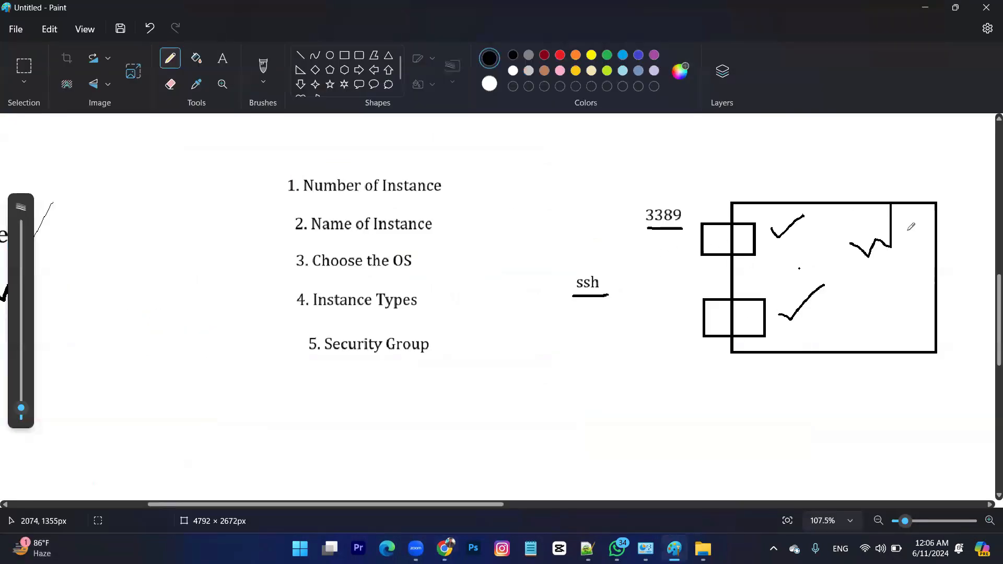
{"action": "key", "text": "alt+Tab"}
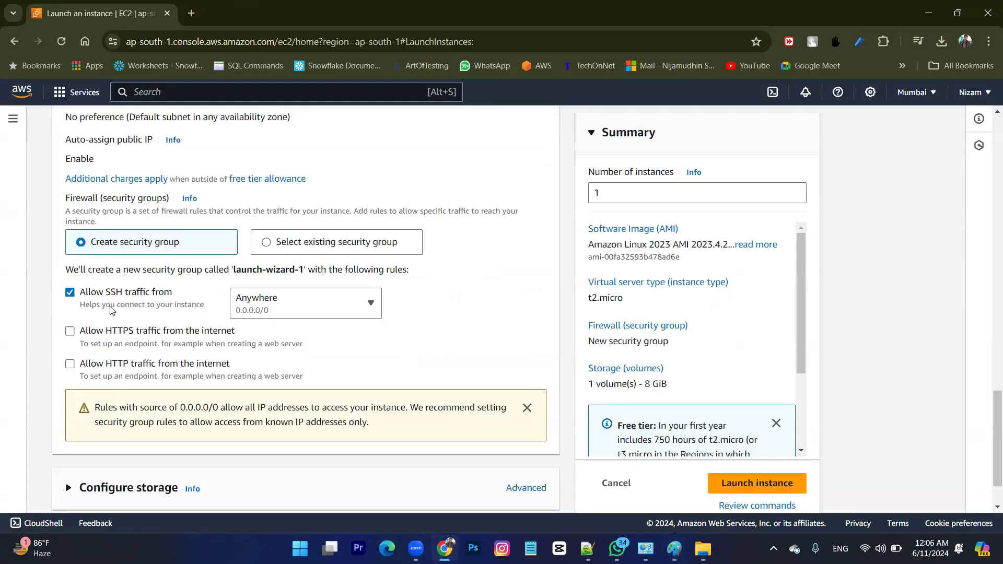
Switch to Paint and move the "Security Group" text onto a new line below the list number "5.".
{"action": "key", "text": "alt+Tab"}
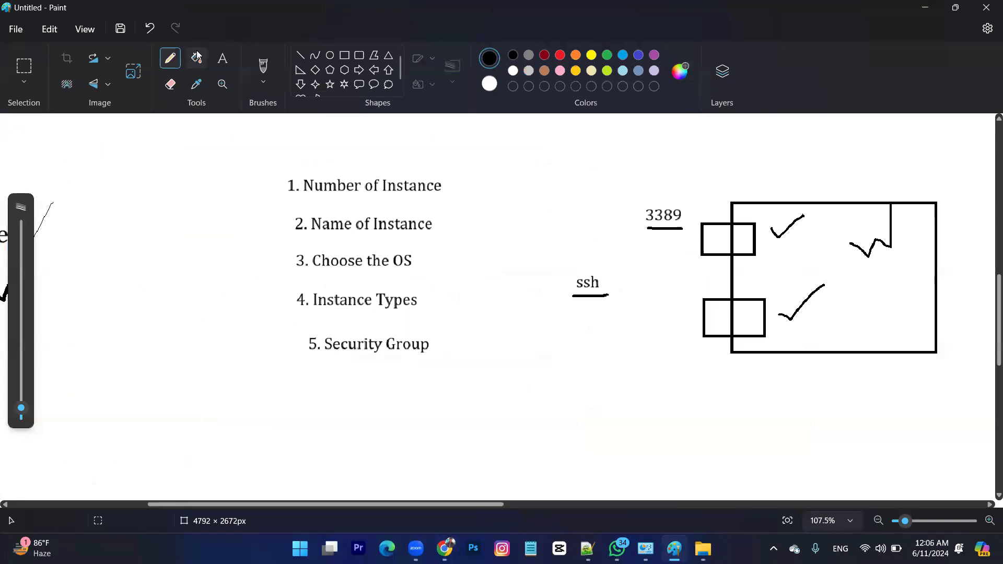
{"action": "left_click", "coordinate": [221, 62]}
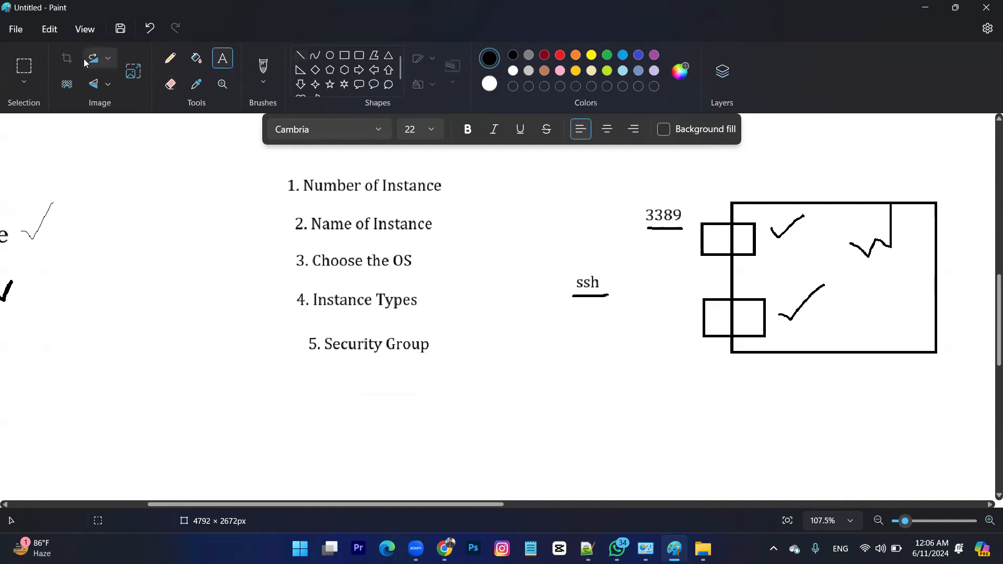
{"action": "left_click", "coordinate": [30, 73]}
{"action": "left_click_drag", "start_coordinate": [321, 335], "coordinate": [433, 355]}
{"action": "mouse_move", "coordinate": [359, 349]}
{"action": "left_mouse_down"}
{"action": "mouse_move", "coordinate": [342, 410]}
{"action": "mouse_move", "coordinate": [341, 389]}
{"action": "left_mouse_up"}
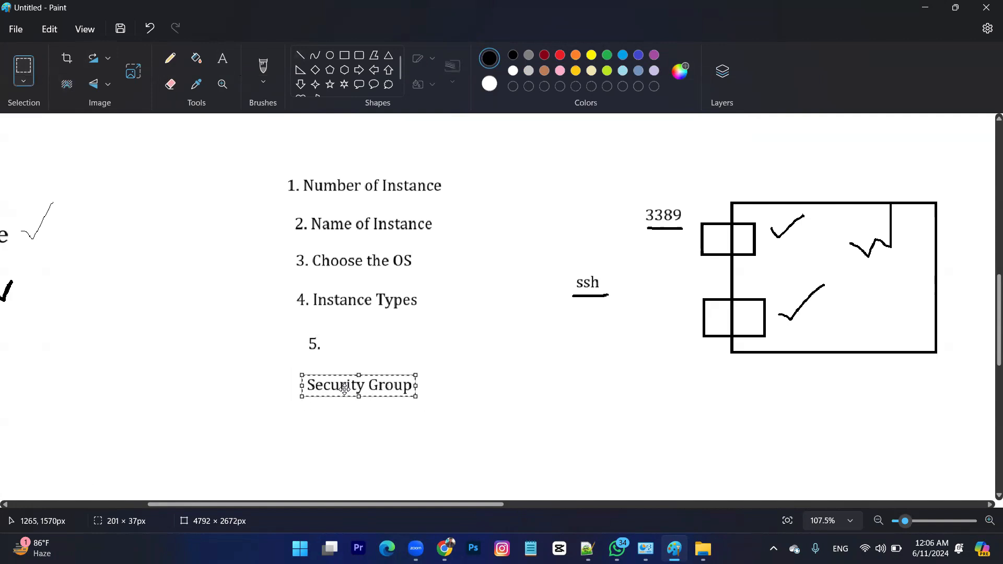
Add the text "Key Pair" beside the number "5." and align it with the list line.
{"action": "left_click", "coordinate": [222, 58]}
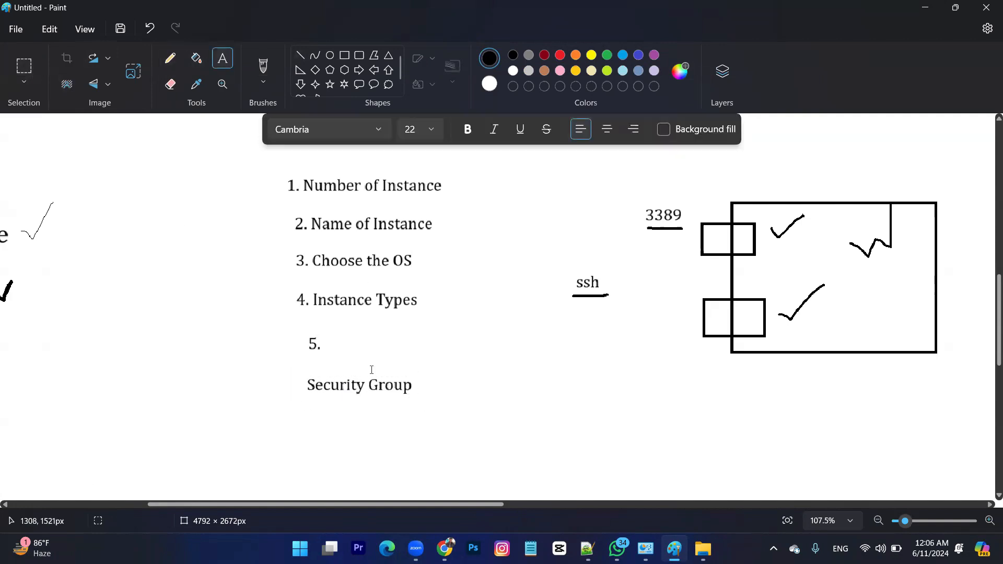
{"action": "left_click", "coordinate": [331, 344]}
{"action": "type", "text": "Key Pai"}
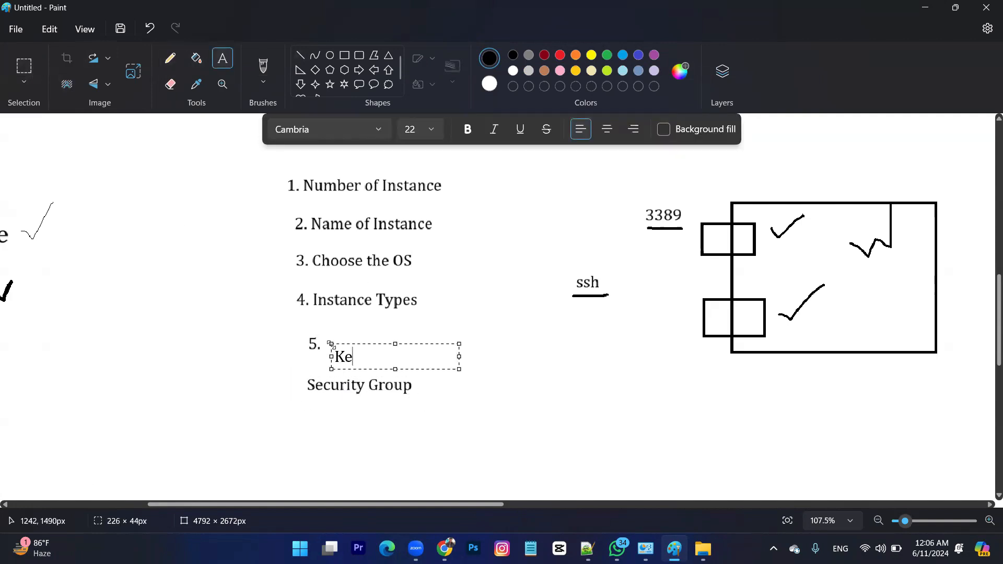
{"action": "type", "text": "r"}
{"action": "left_click_drag", "start_coordinate": [380, 345], "coordinate": [375, 332]}
{"action": "left_click", "coordinate": [299, 381]}
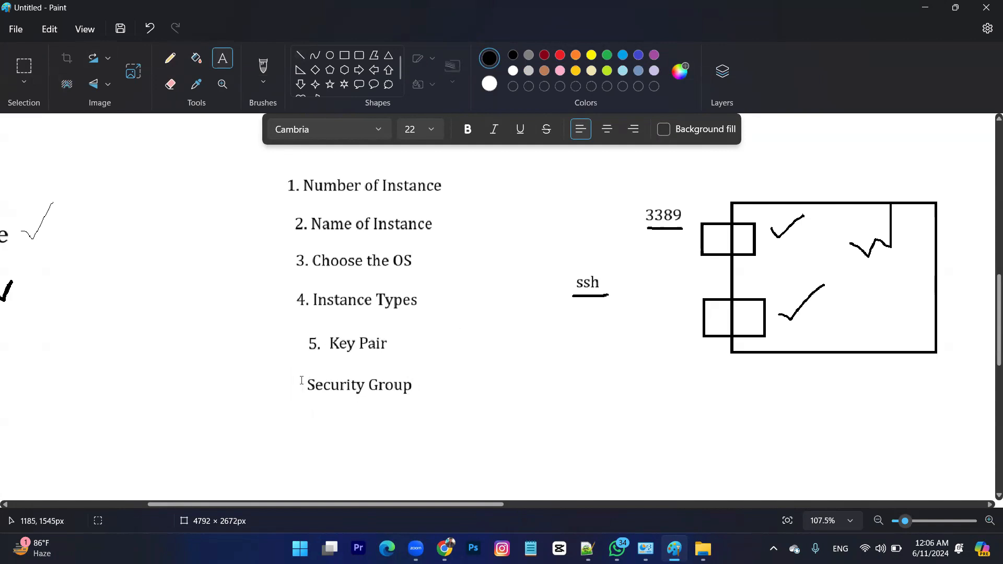
Add the number "6." in front of the "Security Group" text and align it with that line.
{"action": "left_click", "coordinate": [298, 381]}
{"action": "type", "text": "6."}
{"action": "left_click_drag", "start_coordinate": [333, 383], "coordinate": [323, 374]}
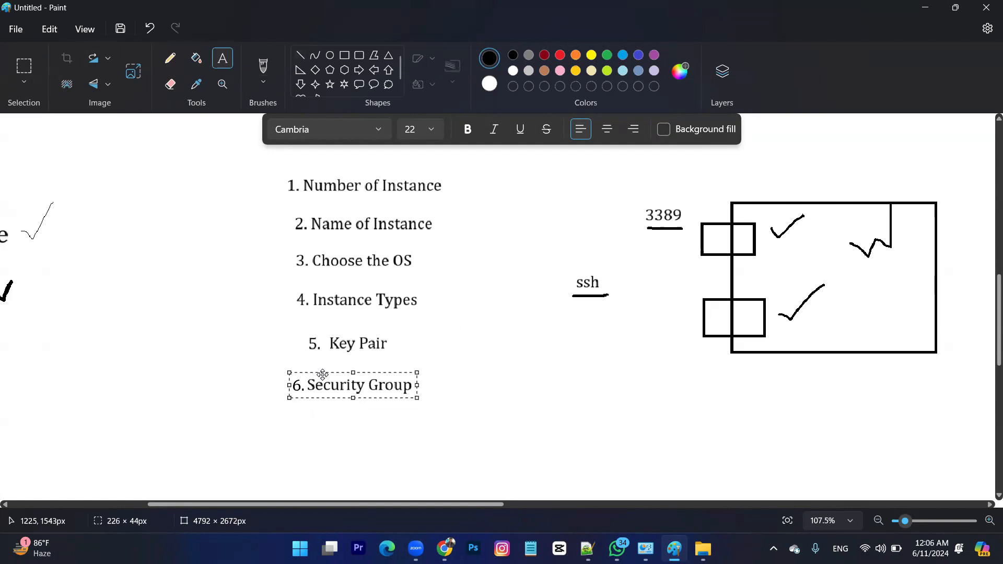
{"action": "left_click", "coordinate": [396, 346]}
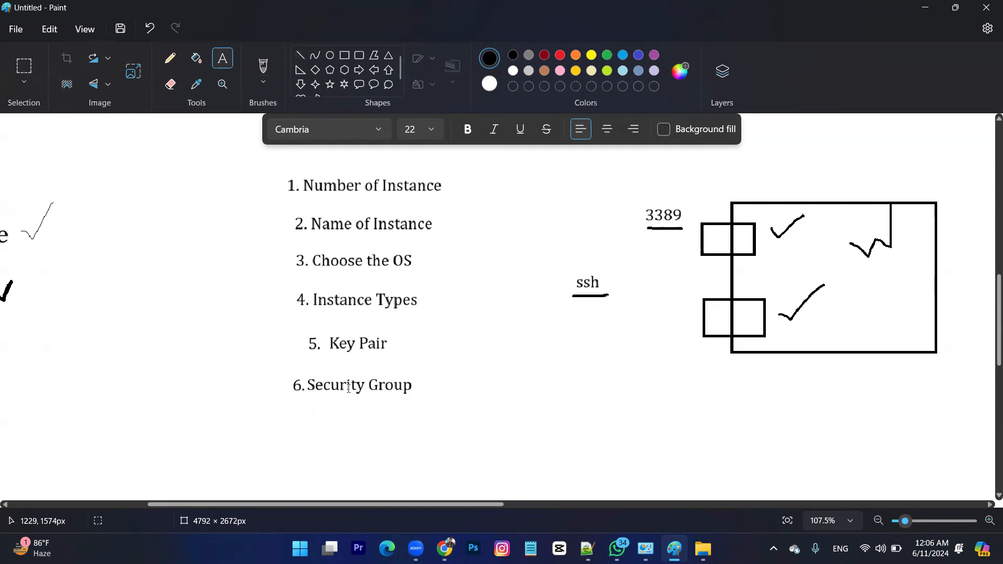
Add the list item "7. Storage" below the "Security Group" line.
{"action": "left_click", "coordinate": [280, 420]}
{"action": "type", "text": "7."}
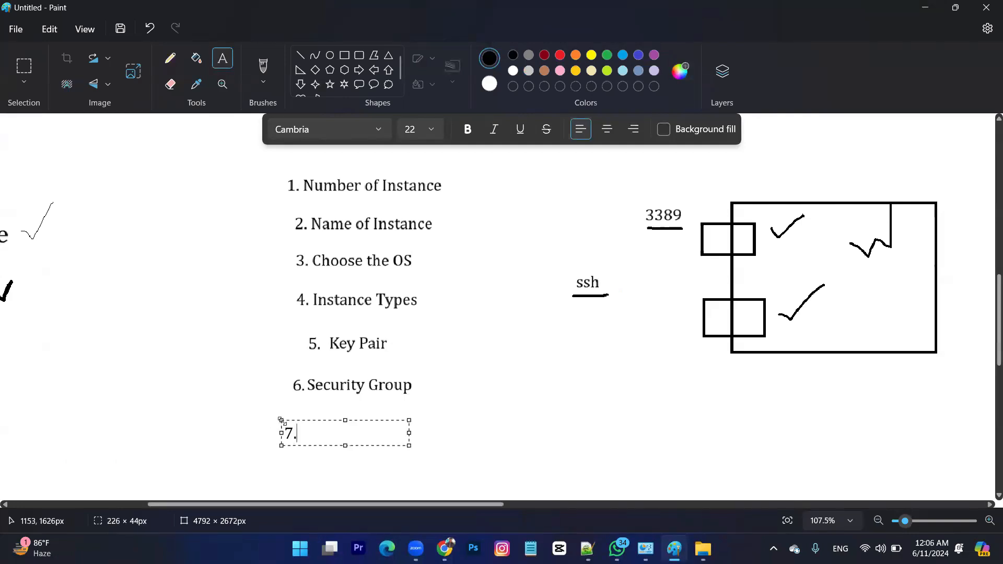
{"action": "type", "text": " Storage"}
{"action": "left_click", "coordinate": [252, 359]}
Switch to the EC2 launch page in Chrome and expand the Configure storage section.
{"action": "key", "text": "alt+Tab"}
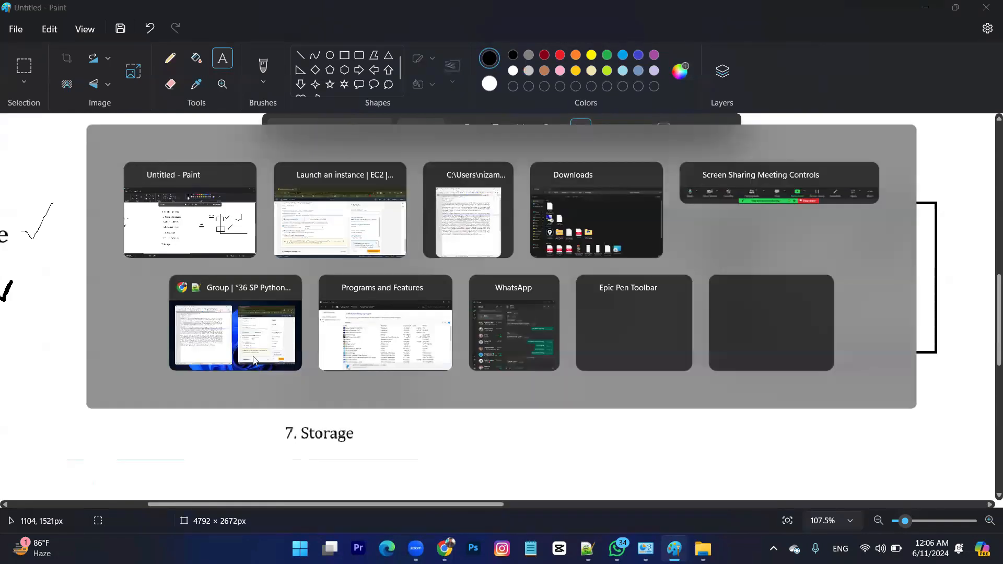
{"action": "scroll", "coordinate": [220, 320], "scroll_direction": "down", "scroll_amount": 1}
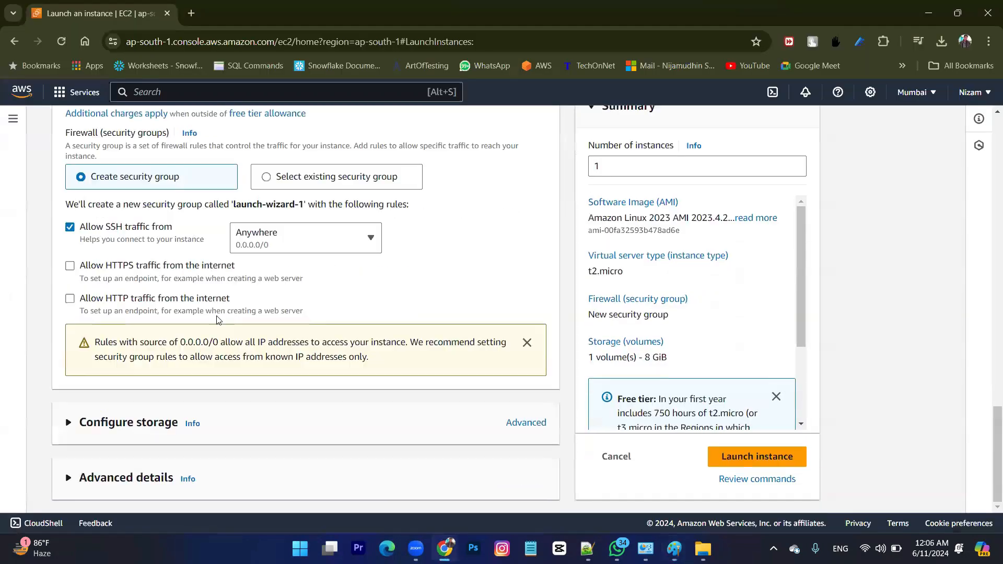
{"action": "left_click", "coordinate": [121, 432]}
{"action": "scroll", "coordinate": [123, 397], "scroll_direction": "down", "scroll_amount": 2}
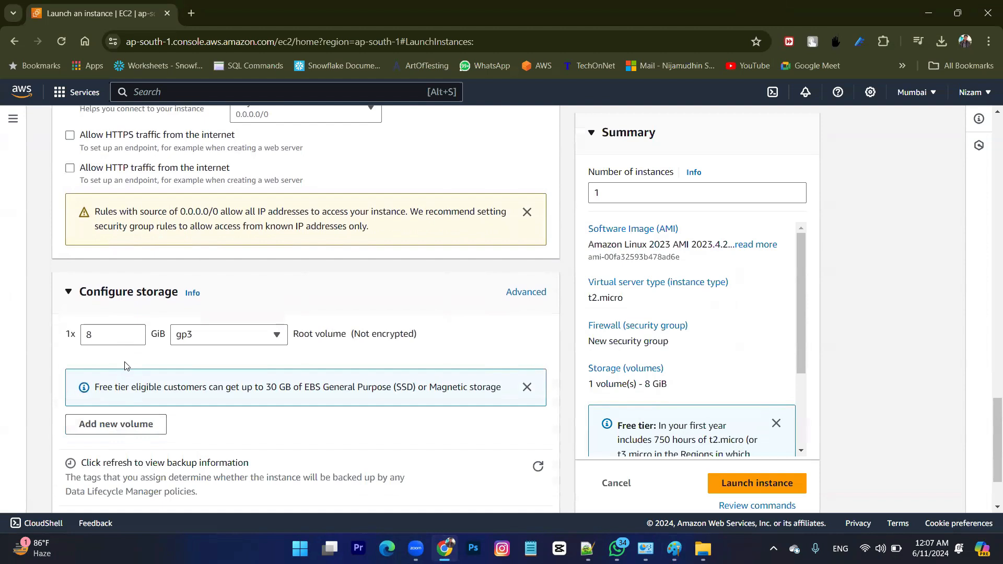
Try a root volume size of 30 GiB and set it back to 8 GiB.
{"action": "left_click", "coordinate": [111, 335]}
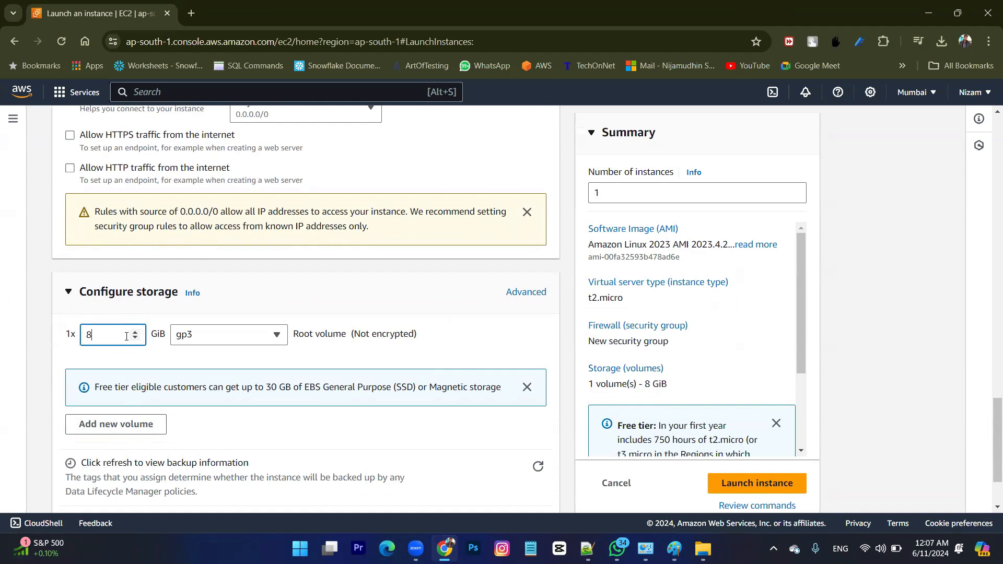
{"action": "left_click_drag", "start_coordinate": [123, 335], "coordinate": [74, 343]}
{"action": "type", "text": "30"}
{"action": "key", "text": "ctrl+a"}
{"action": "type", "text": "8"}
{"action": "key", "text": "Tab"}
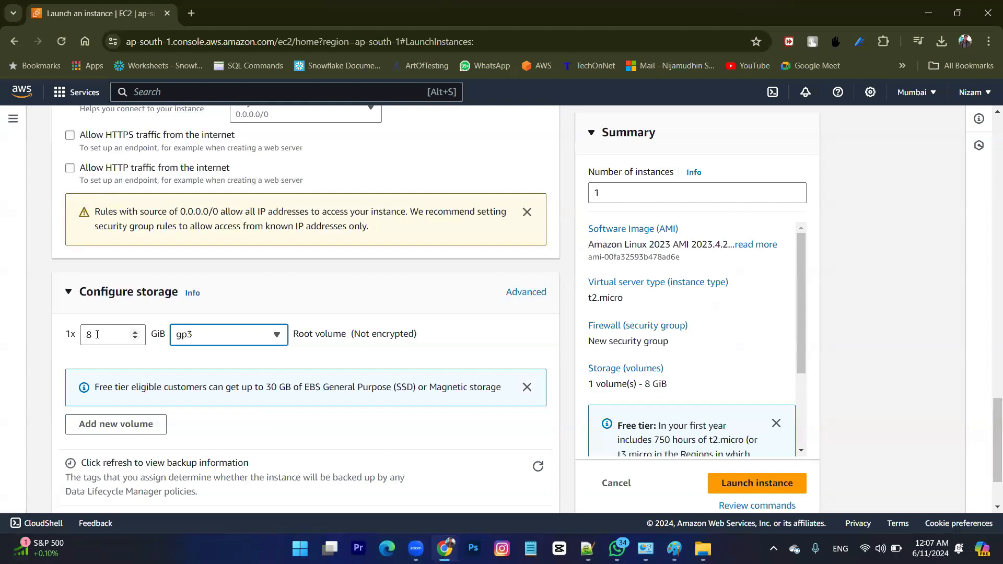
{"action": "left_click", "coordinate": [97, 335]}
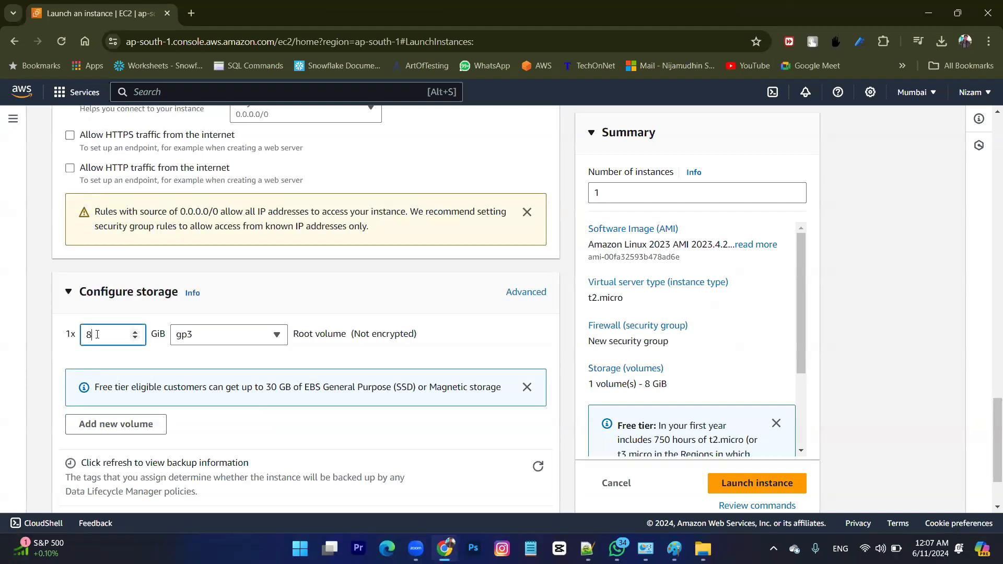
{"action": "left_click_drag", "start_coordinate": [97, 335], "coordinate": [80, 331]}
{"action": "left_click", "coordinate": [120, 352]}
{"action": "left_click", "coordinate": [300, 548]}
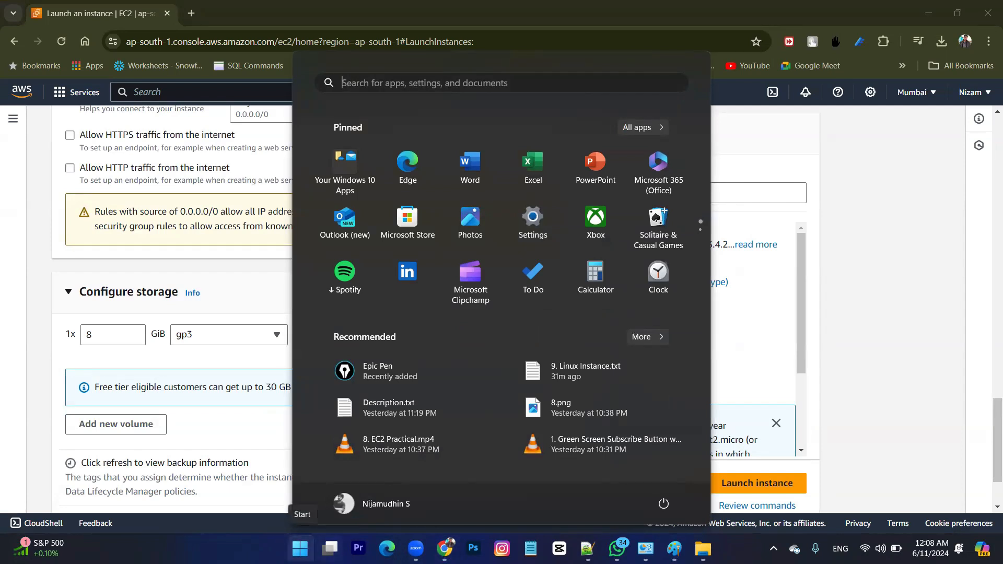
{"action": "left_click", "coordinate": [301, 548]}
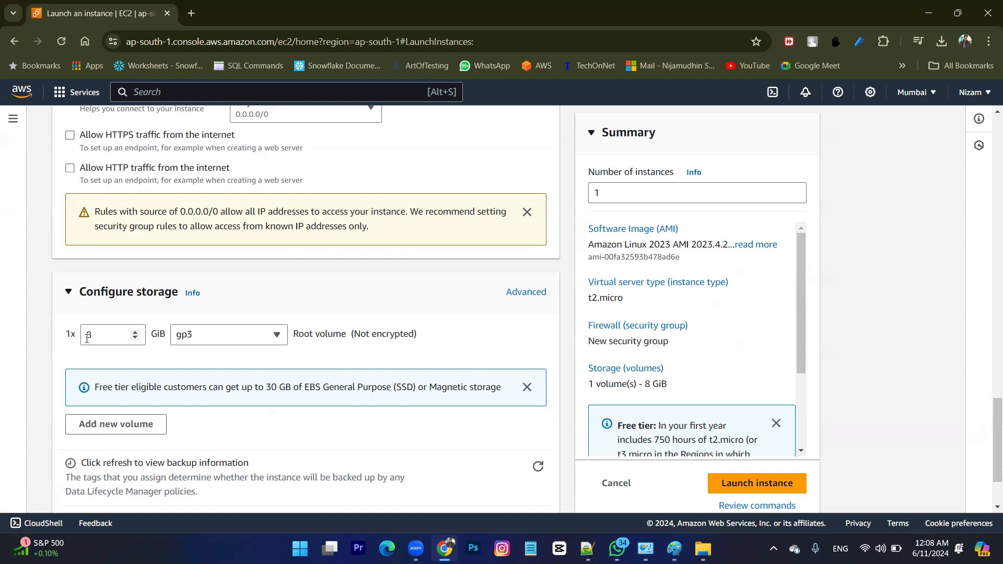
Review the storage settings and the free tier summary, and launch the instance.
{"action": "scroll", "coordinate": [91, 397], "scroll_direction": "down", "scroll_amount": 2}
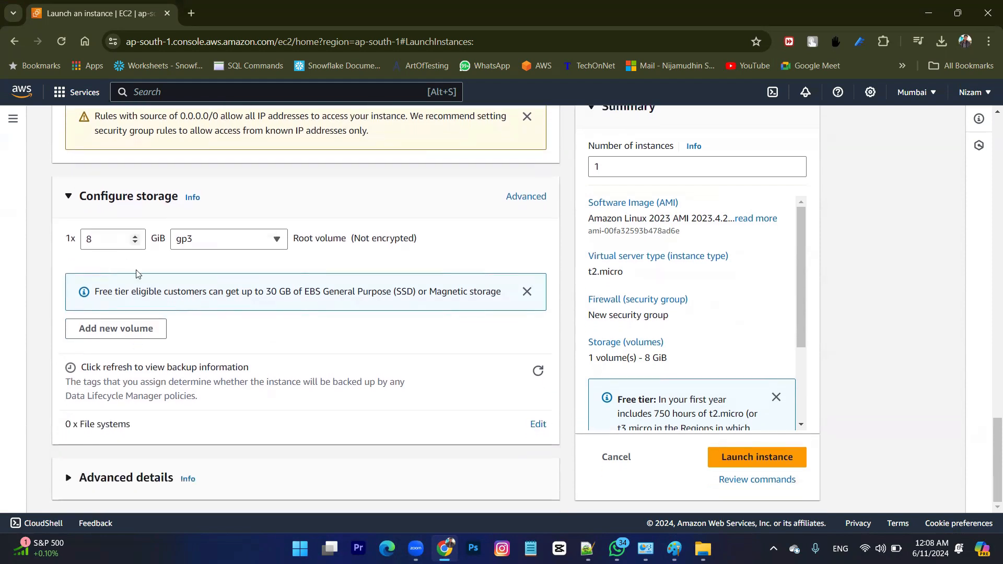
{"action": "scroll", "coordinate": [646, 336], "scroll_direction": "down", "scroll_amount": 3}
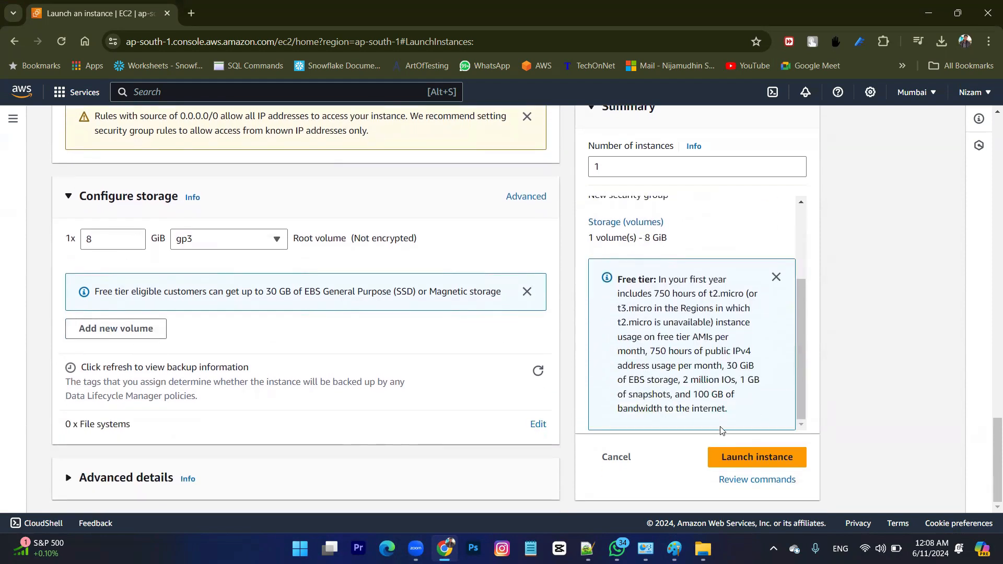
{"action": "left_click", "coordinate": [749, 460]}
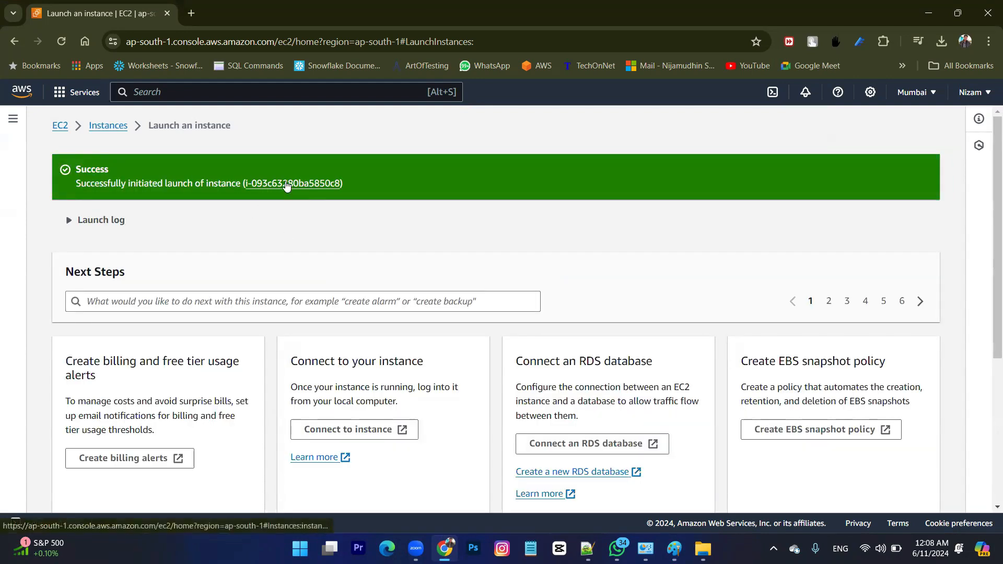
Open the list of all instances from the launch success page, refresh it and widen its Name column.
{"action": "scroll", "coordinate": [872, 444], "scroll_direction": "down", "scroll_amount": 5}
{"action": "scroll", "coordinate": [515, 332], "scroll_direction": "up", "scroll_amount": 5}
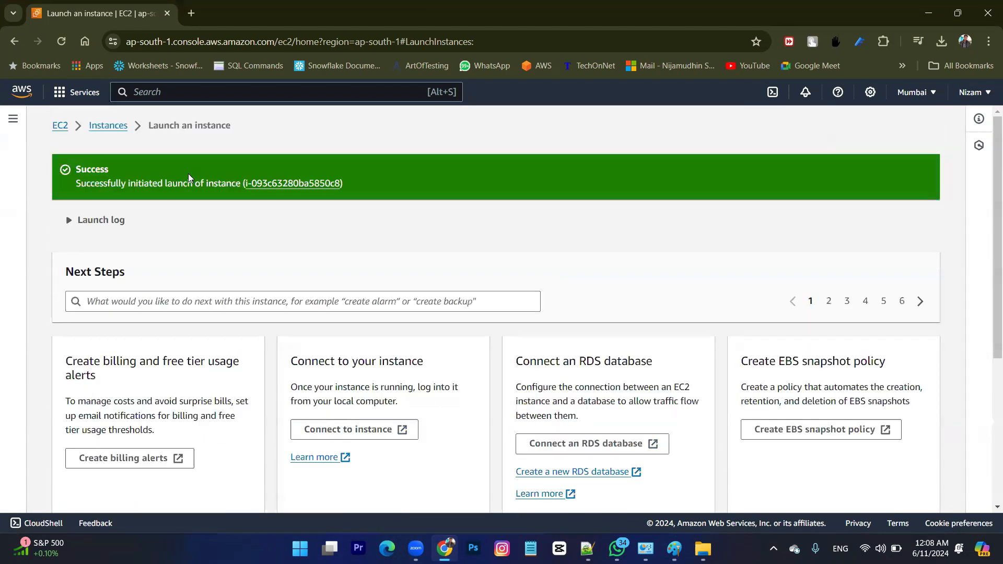
{"action": "scroll", "coordinate": [725, 370], "scroll_direction": "down", "scroll_amount": 1}
{"action": "scroll", "coordinate": [725, 370], "scroll_direction": "down", "scroll_amount": 4}
{"action": "left_click", "coordinate": [896, 488]}
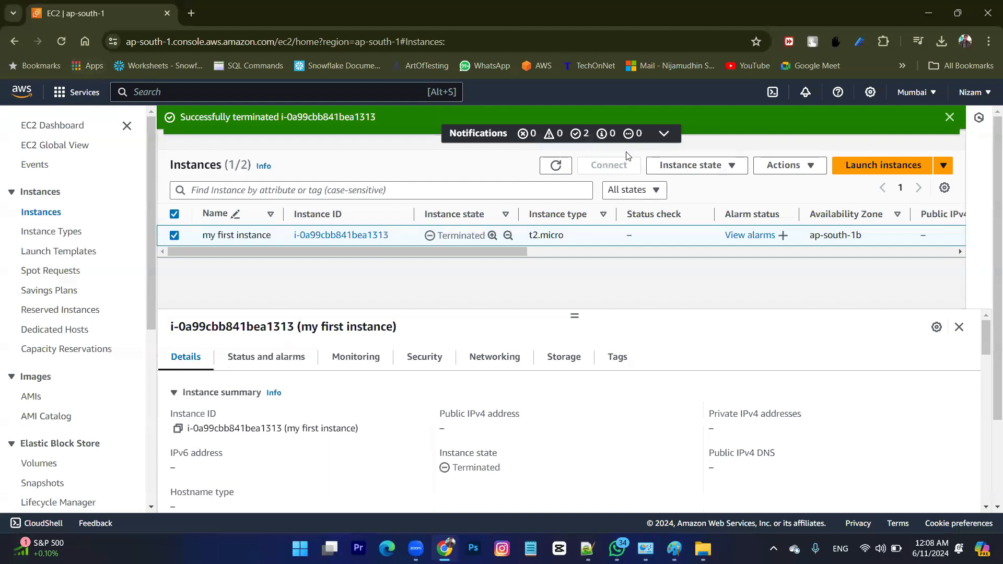
{"action": "left_click", "coordinate": [555, 165]}
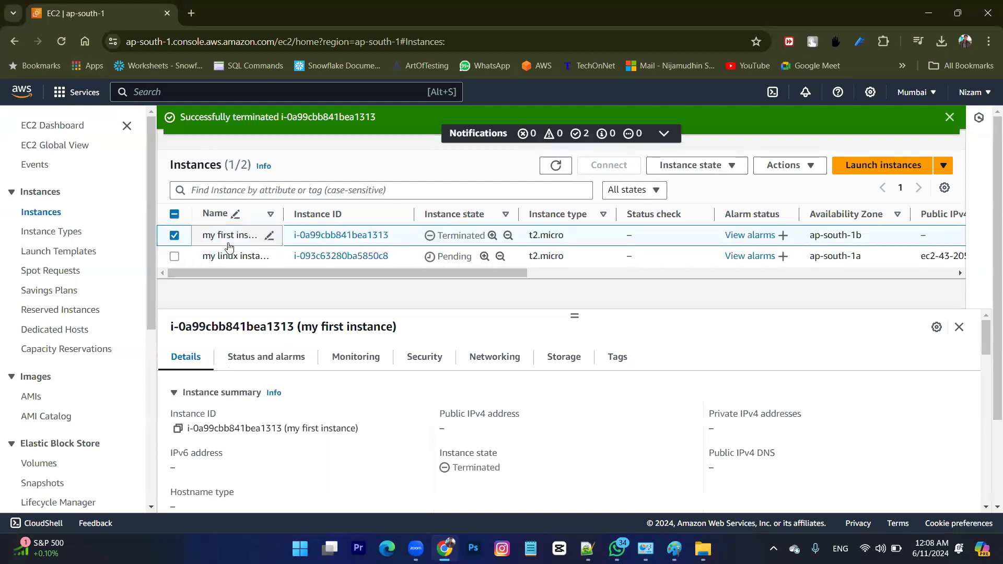
{"action": "left_click_drag", "start_coordinate": [282, 215], "coordinate": [288, 215]}
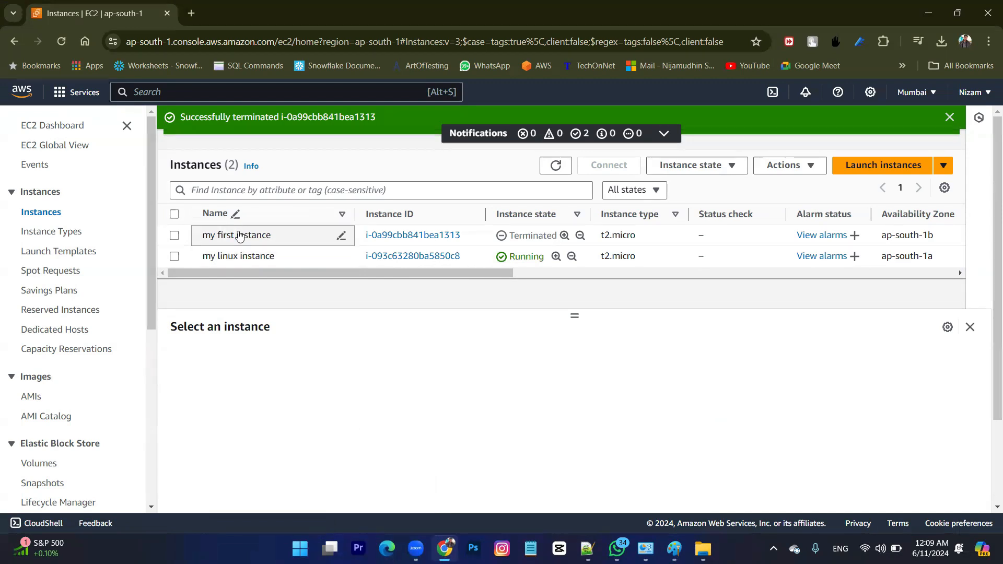
Select "my first instance" to check whether it can be connected to, and dismiss both notifications above the instances list.
{"action": "left_click", "coordinate": [174, 236]}
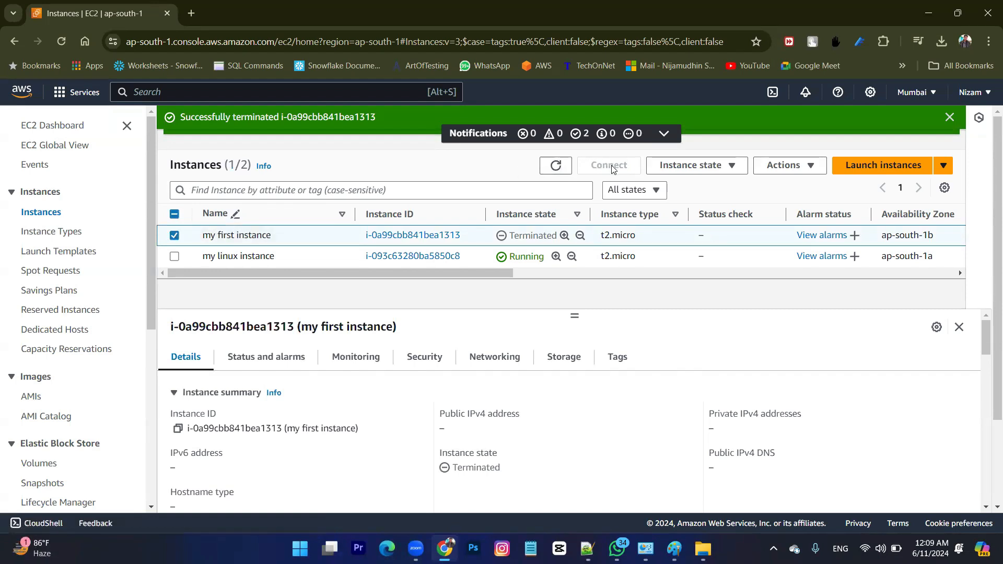
{"action": "left_click", "coordinate": [659, 134]}
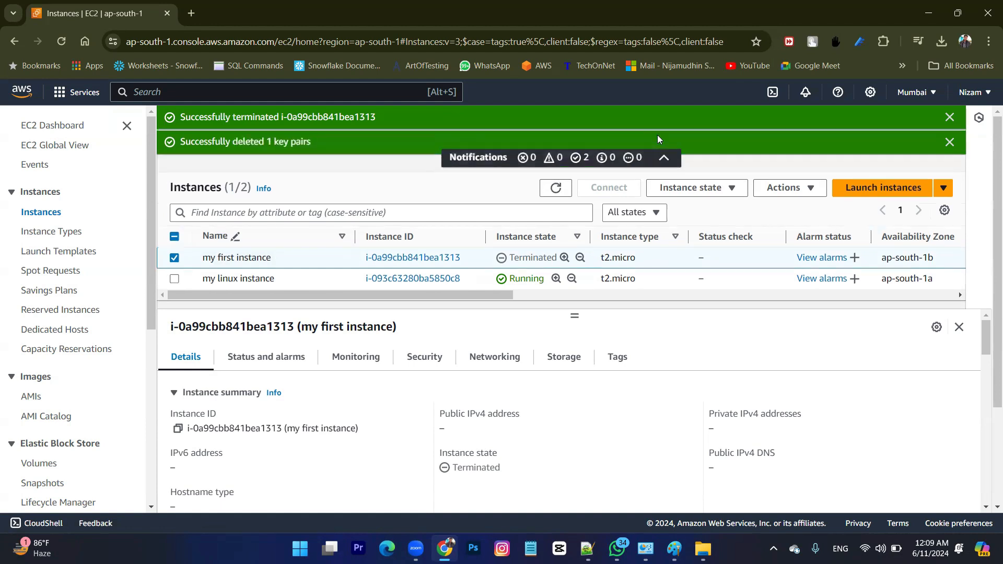
{"action": "left_click", "coordinate": [664, 153]}
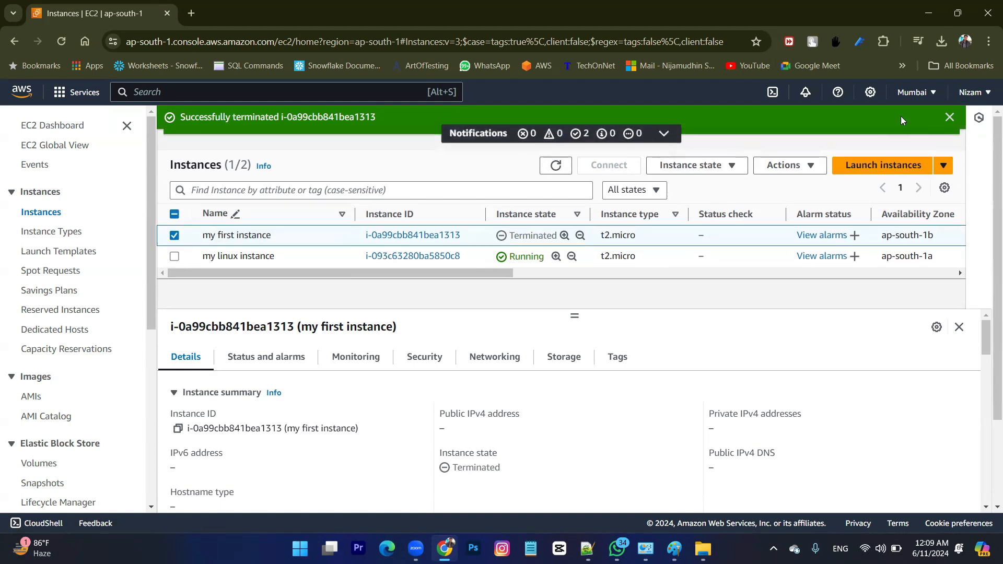
{"action": "left_click", "coordinate": [948, 118]}
{"action": "left_click", "coordinate": [949, 118]}
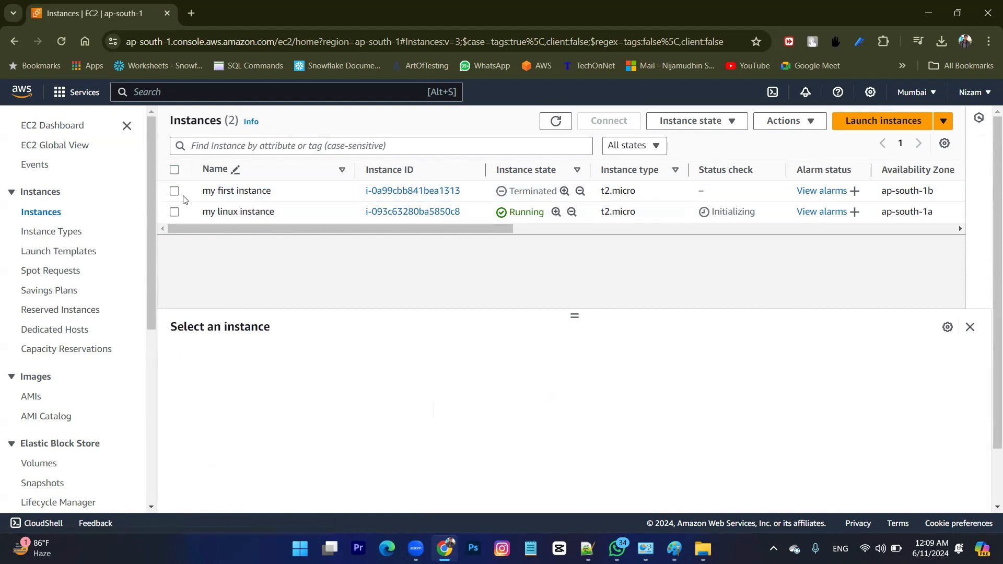
Select "my linux instance" and open its SSH client connection instructions.
{"action": "left_click", "coordinate": [177, 212]}
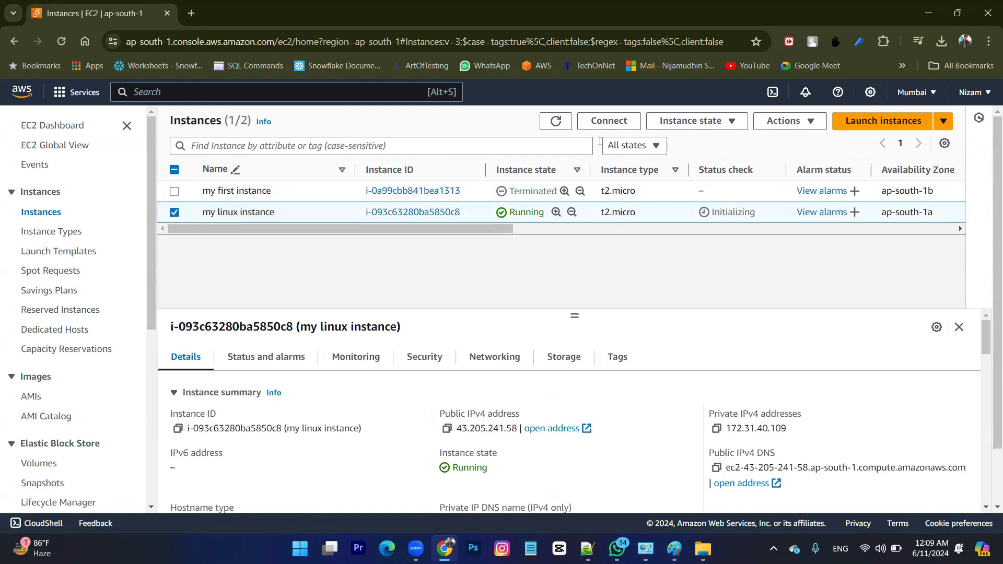
{"action": "left_click", "coordinate": [606, 122]}
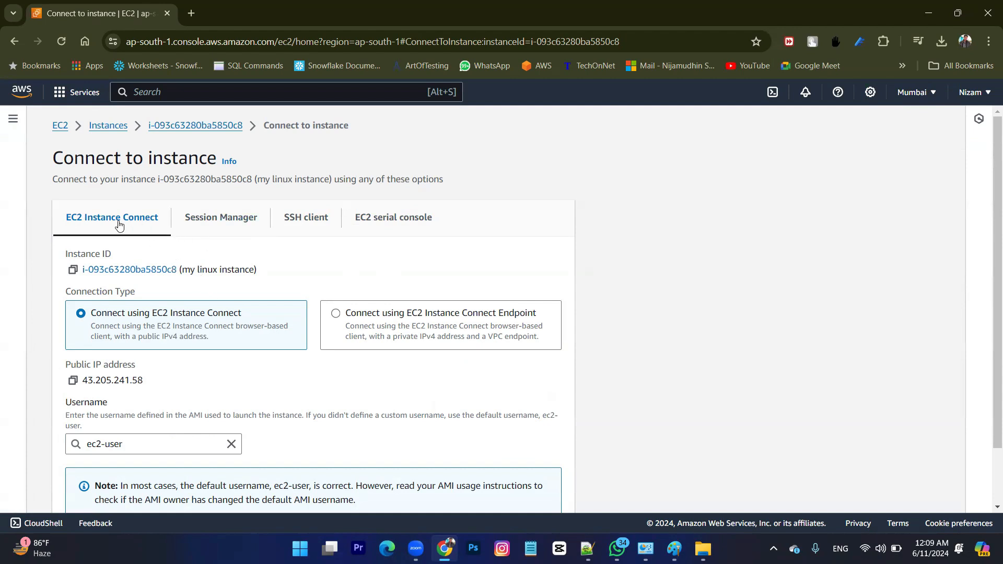
{"action": "left_click", "coordinate": [315, 225]}
{"action": "scroll", "coordinate": [146, 390], "scroll_direction": "down", "scroll_amount": 1}
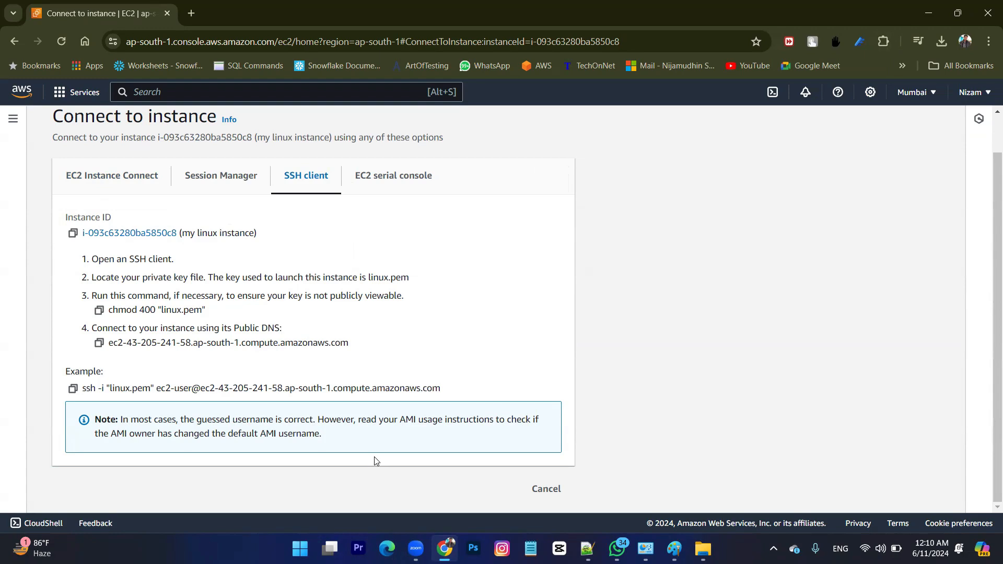
Switch to Paint and add a text entry "1. Putty" in the blank area beside and below "7. Storage".
{"action": "key", "text": "alt+Tab"}
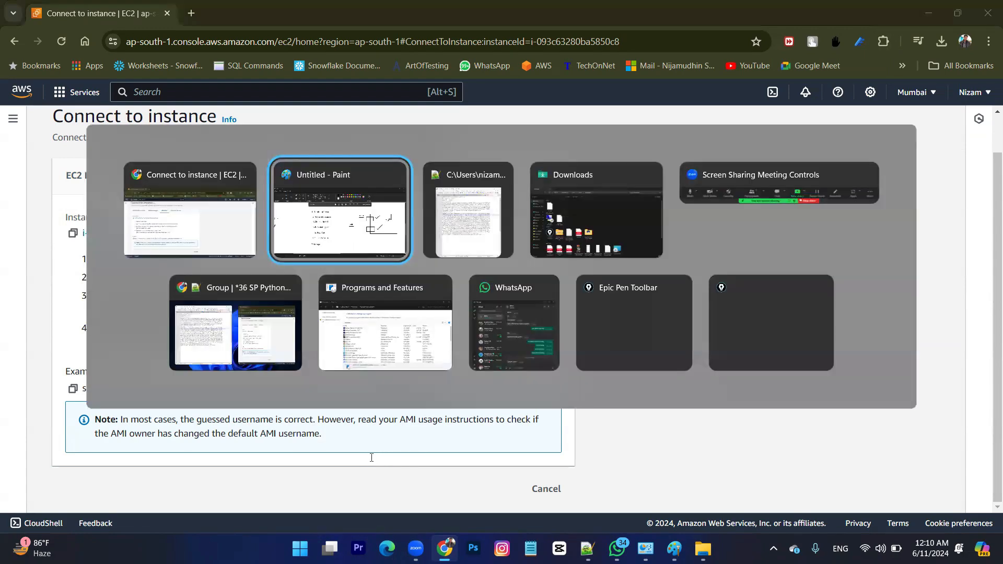
{"action": "scroll", "coordinate": [574, 381], "scroll_direction": "down", "scroll_amount": 3}
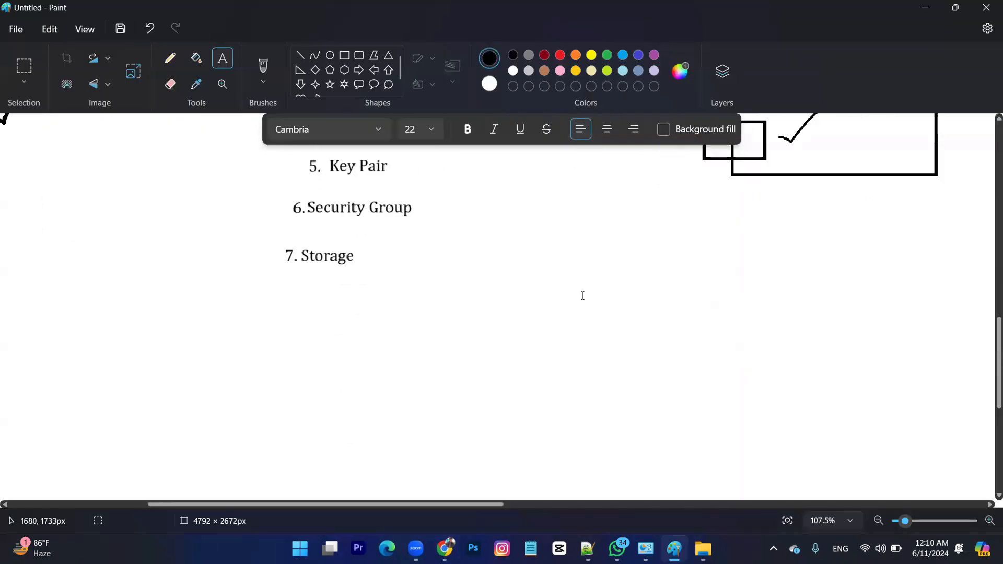
{"action": "left_click", "coordinate": [582, 272]}
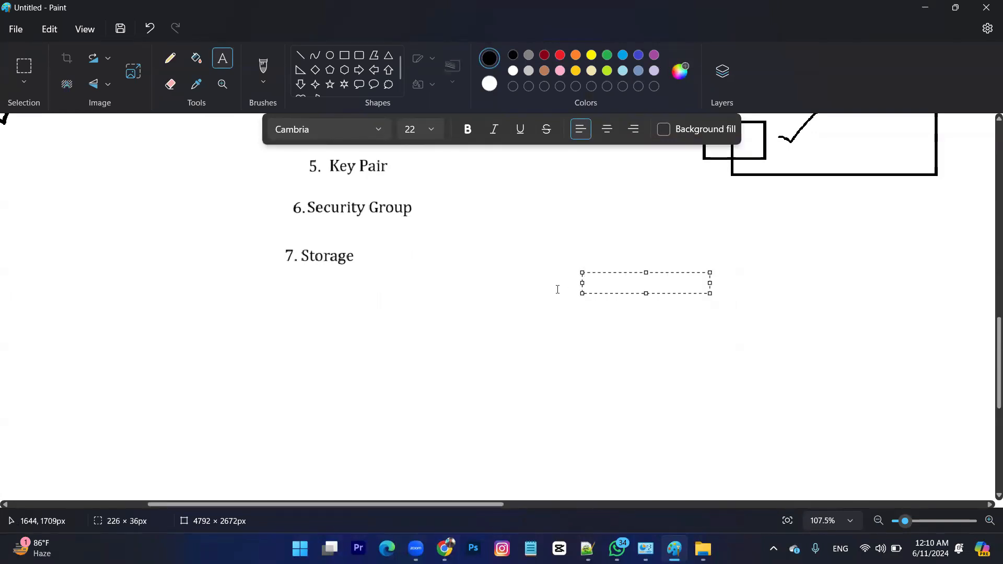
{"action": "type", "text": "1. putt"}
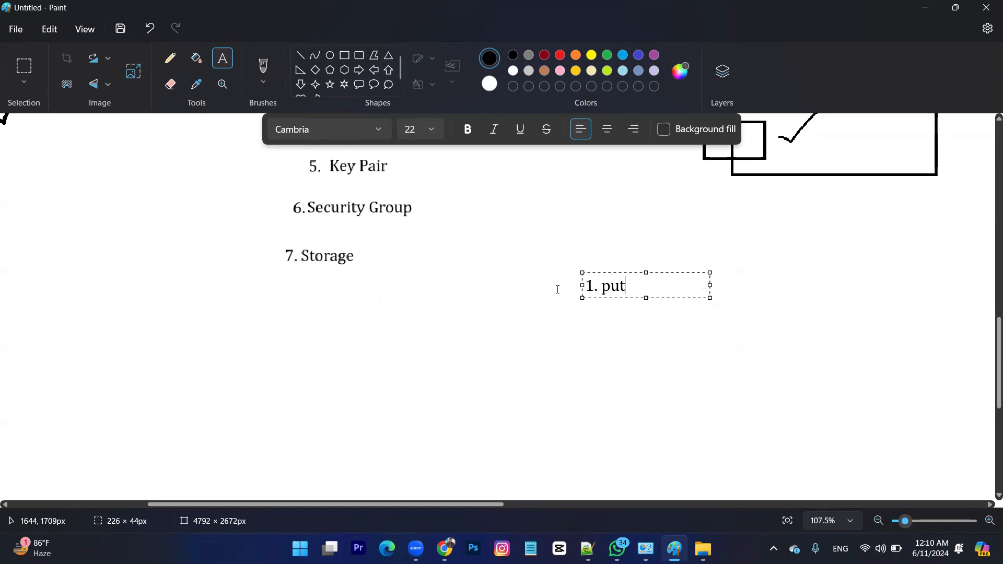
{"action": "key", "text": "BackSpace"}
{"action": "key", "text": "BackSpace"}
{"action": "key", "text": "BackSpace"}
{"action": "key", "text": "BackSpace"}
{"action": "type", "text": "Putty"}
{"action": "key", "text": "Return"}
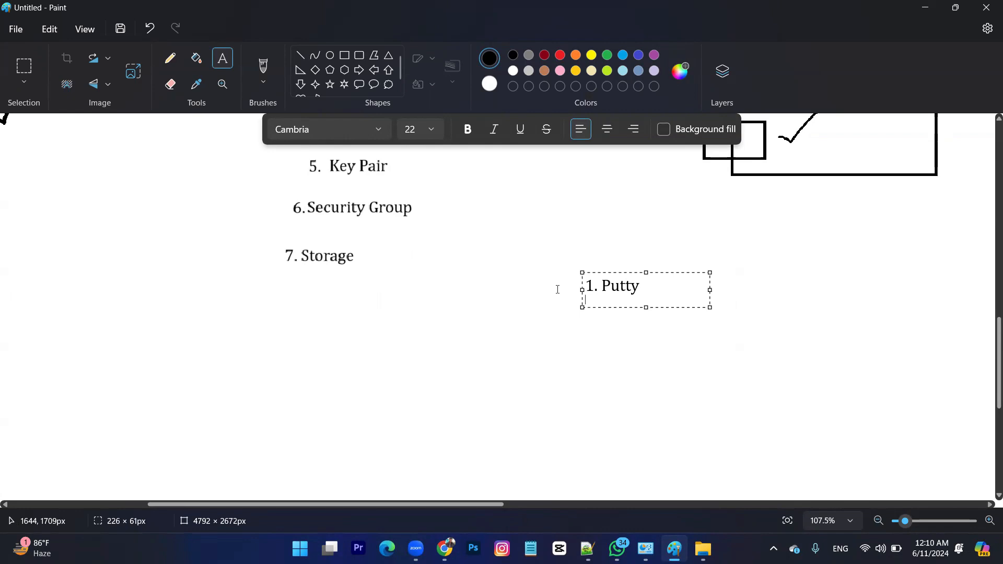
Extend the Putty list with "2. Browser" and "3. Mobaxterm", and draw a pencil check mark beside Putty.
{"action": "type", "text": "2. Bro"}
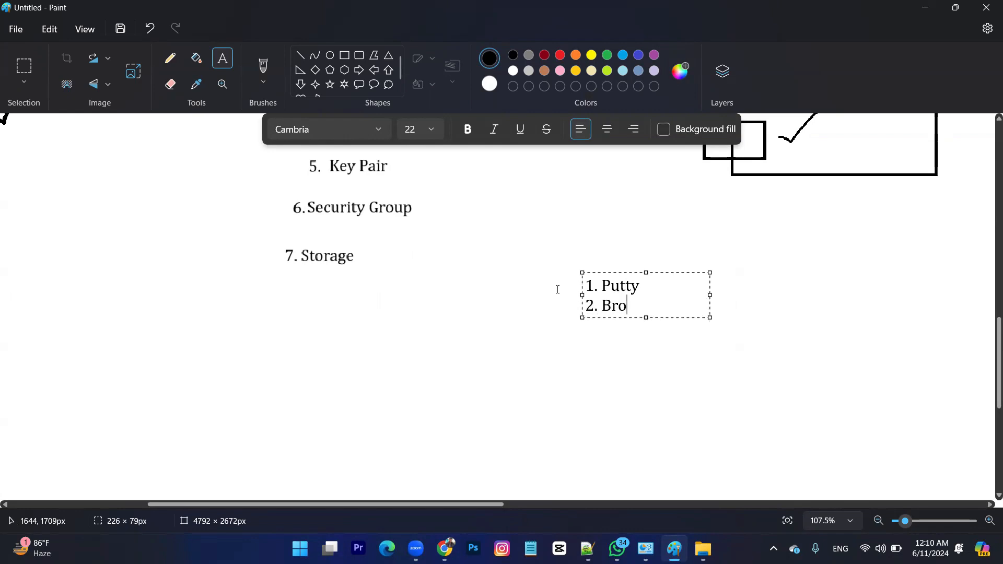
{"action": "type", "text": "wser"}
{"action": "key", "text": "Return"}
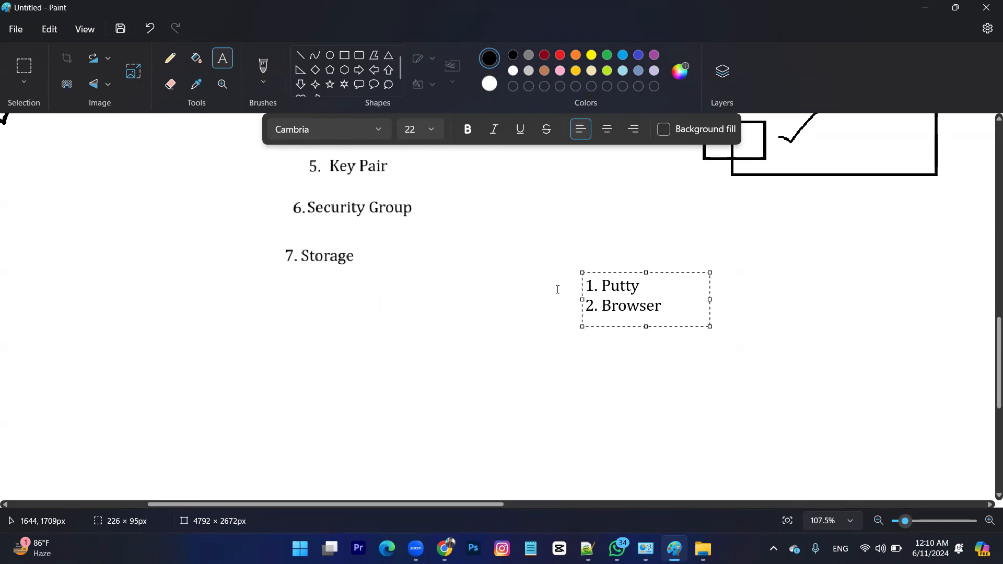
{"action": "type", "text": "3. "}
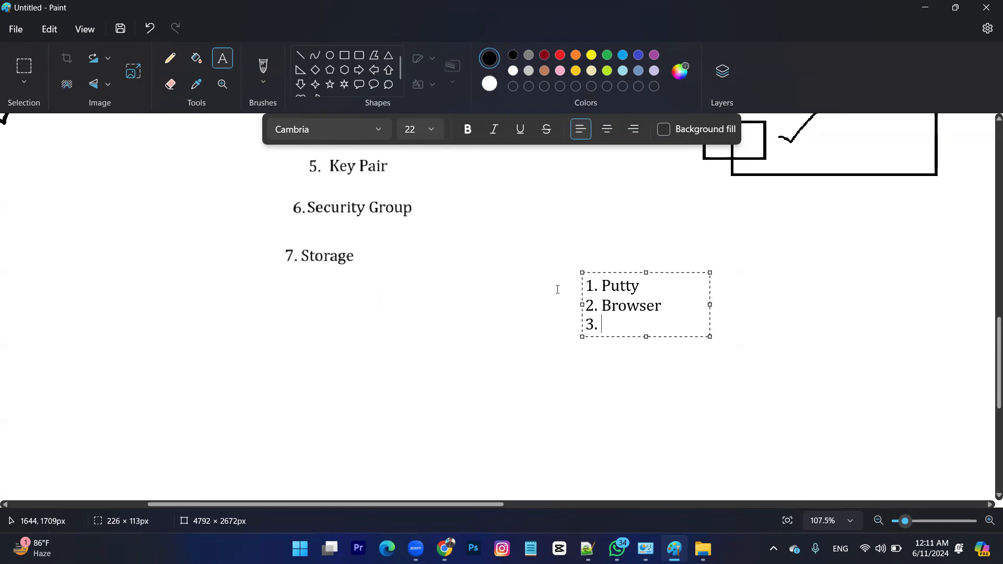
{"action": "type", "text": "Mobaxterm"}
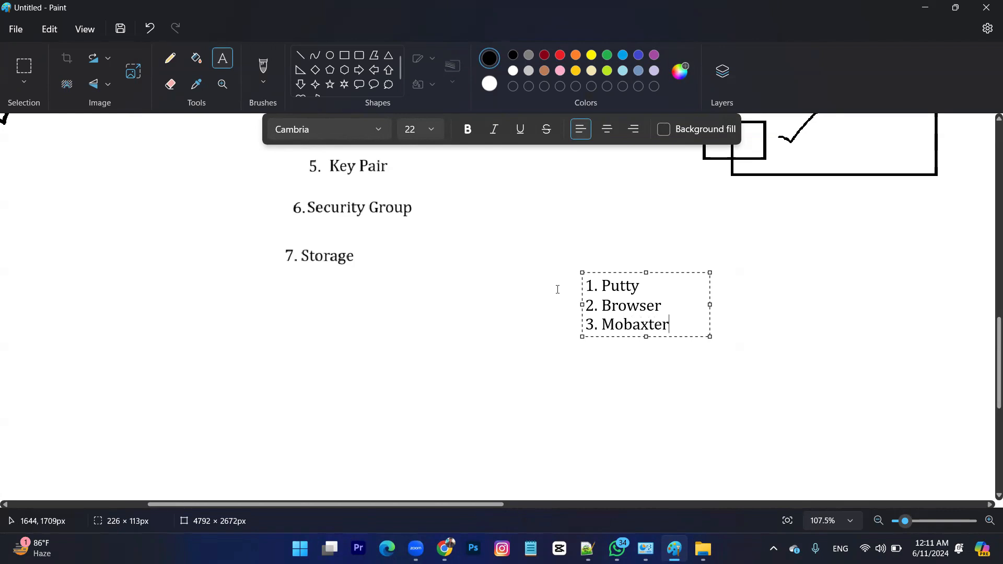
{"action": "left_click", "coordinate": [551, 315]}
{"action": "left_click", "coordinate": [170, 61]}
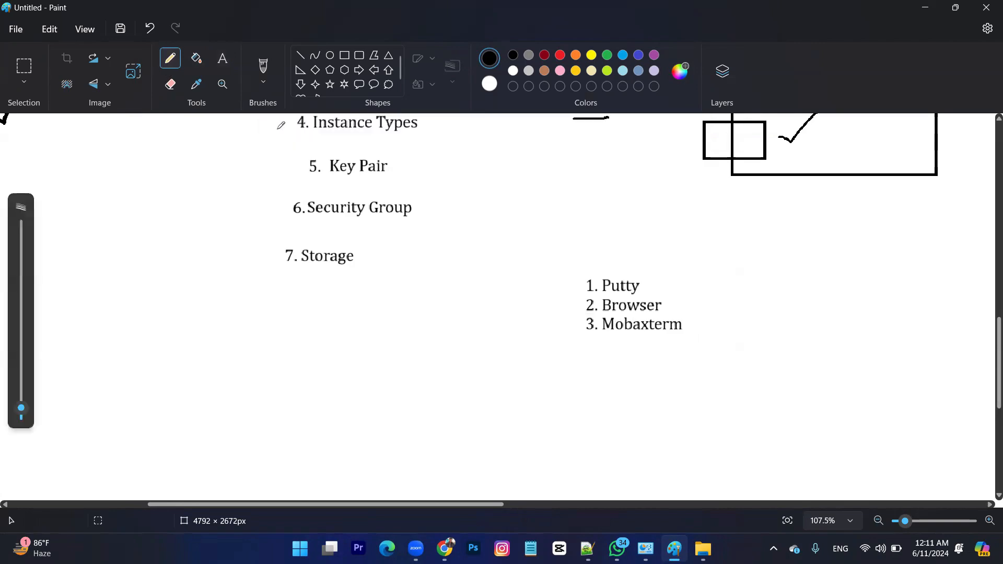
{"action": "left_click_drag", "start_coordinate": [651, 284], "coordinate": [688, 258]}
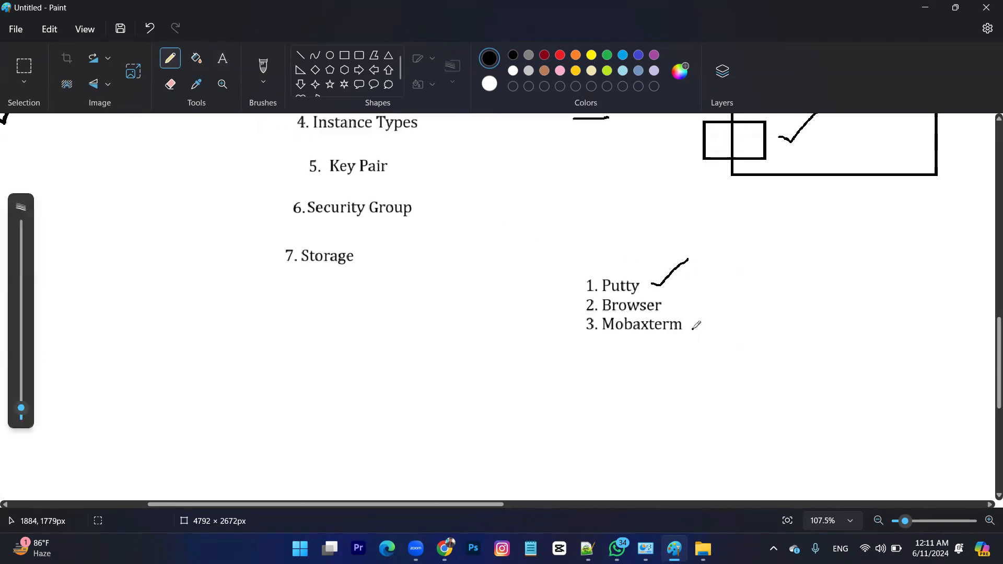
Switch to Chrome, search for "putty download" in a new tab, and open the latest release page, proceeding past the McAfee warning.
{"action": "key", "text": "alt+Tab"}
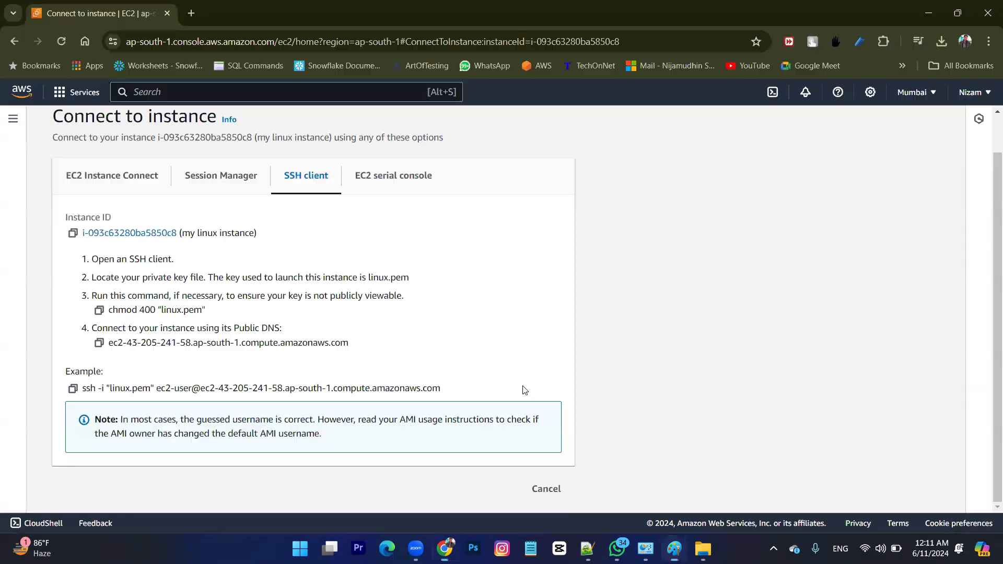
{"action": "key", "text": "ctrl+t"}
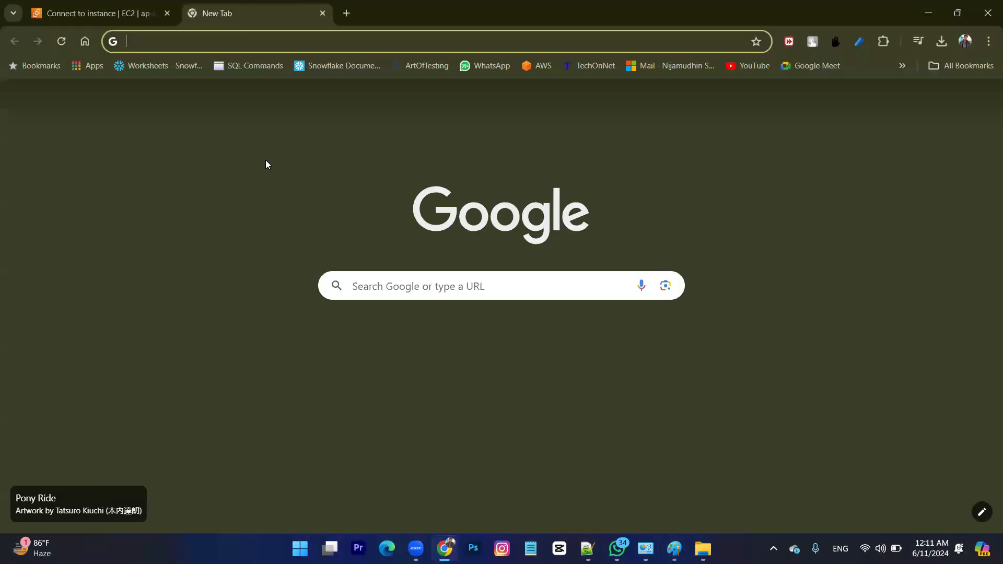
{"action": "type", "text": "putty"}
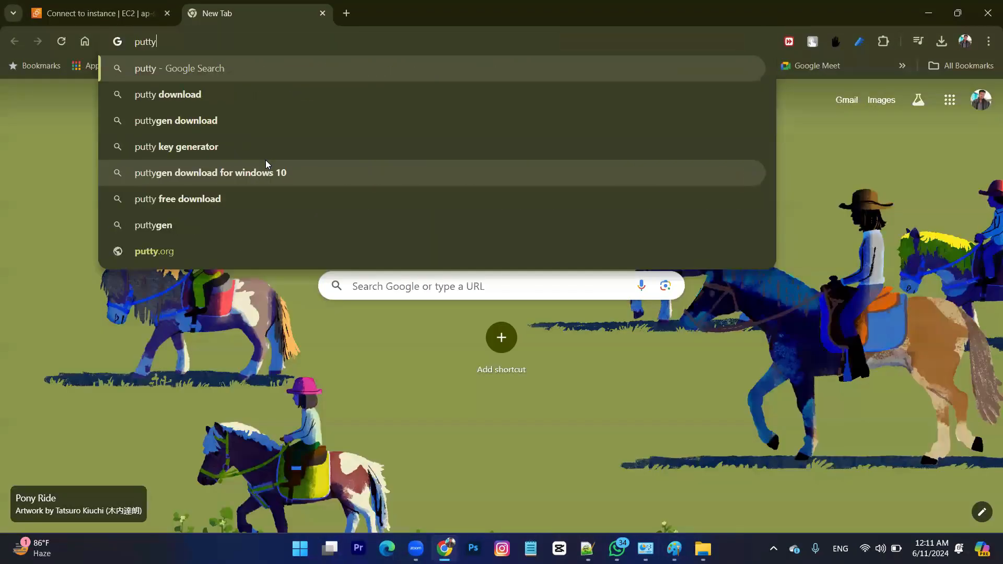
{"action": "key", "text": "Down"}
{"action": "key", "text": "Return"}
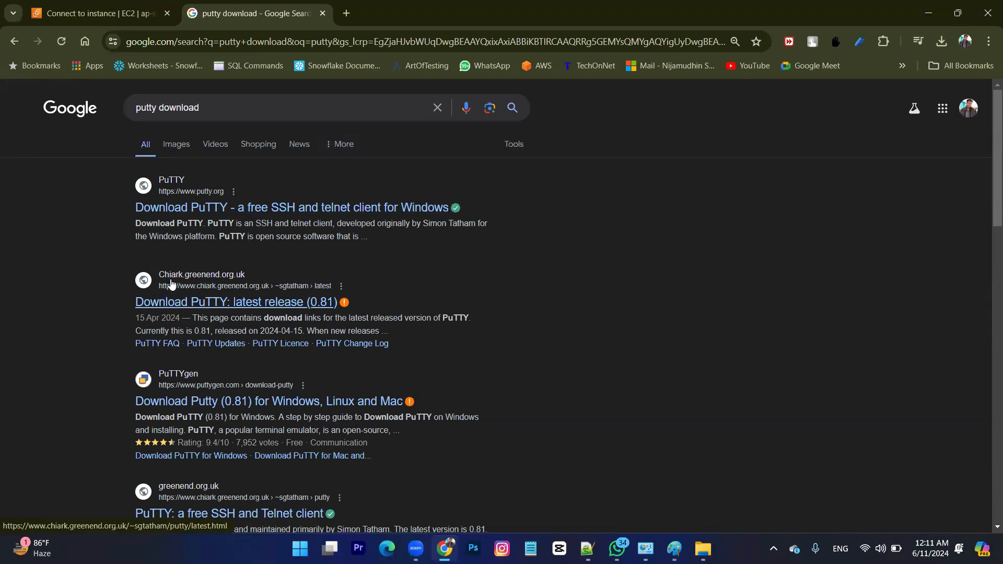
{"action": "left_click", "coordinate": [175, 306]}
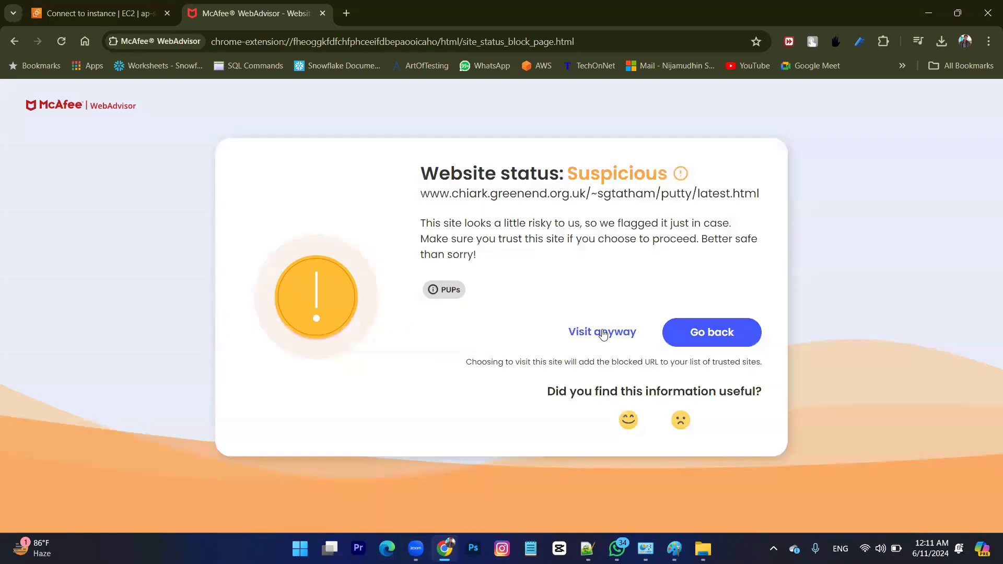
{"action": "left_click", "coordinate": [603, 332]}
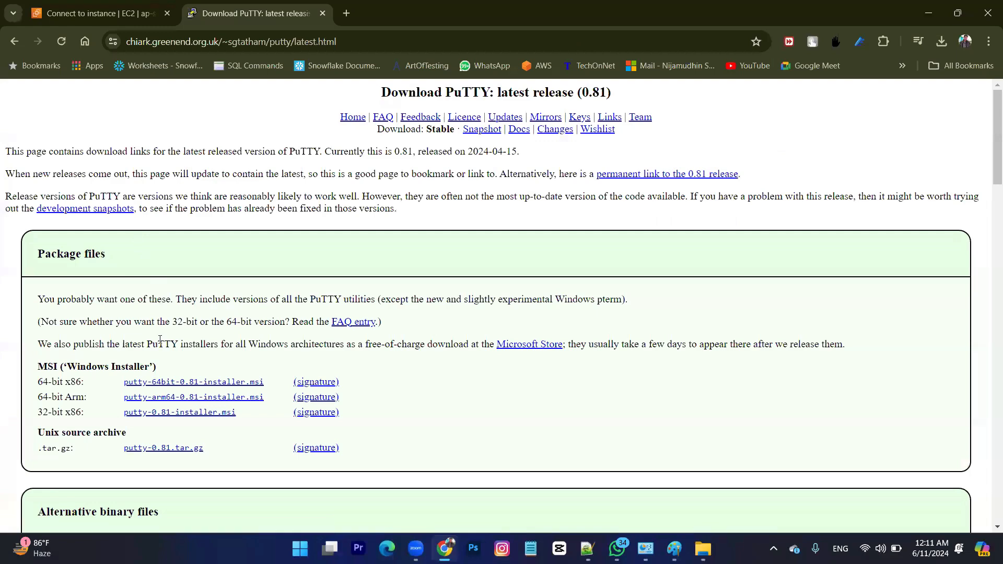
Start the download of the 64-bit x86 putty.exe from the alternative binary files.
{"action": "scroll", "coordinate": [78, 364], "scroll_direction": "down", "scroll_amount": 2}
{"action": "scroll", "coordinate": [79, 363], "scroll_direction": "down", "scroll_amount": 2}
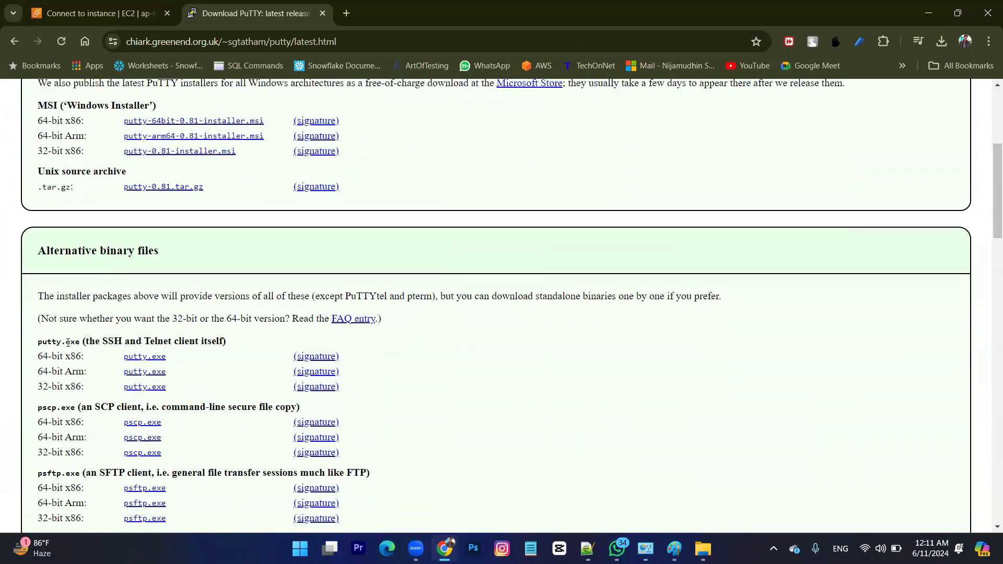
{"action": "left_click_drag", "start_coordinate": [66, 342], "coordinate": [71, 342]}
{"action": "left_click", "coordinate": [84, 367]}
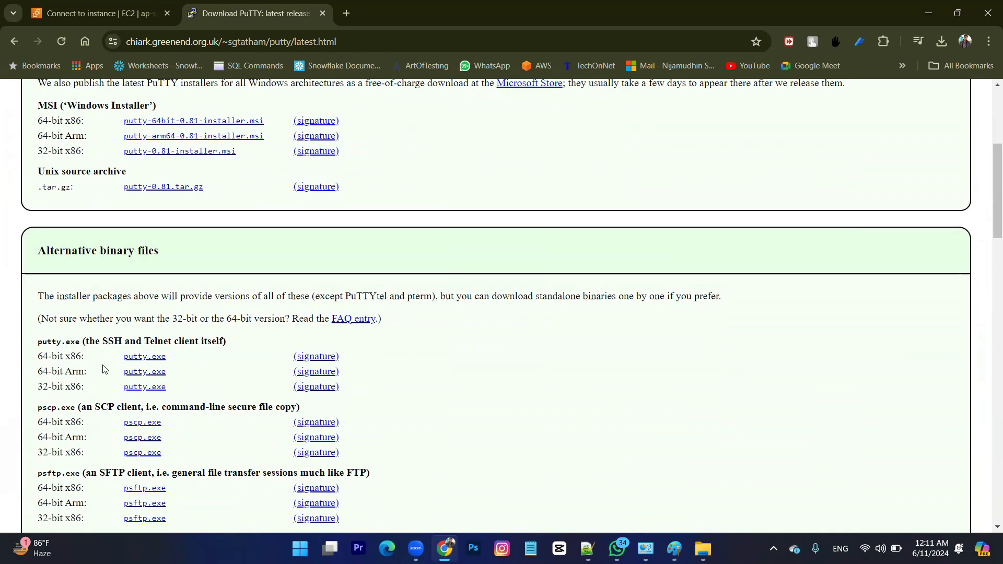
{"action": "left_click", "coordinate": [145, 359]}
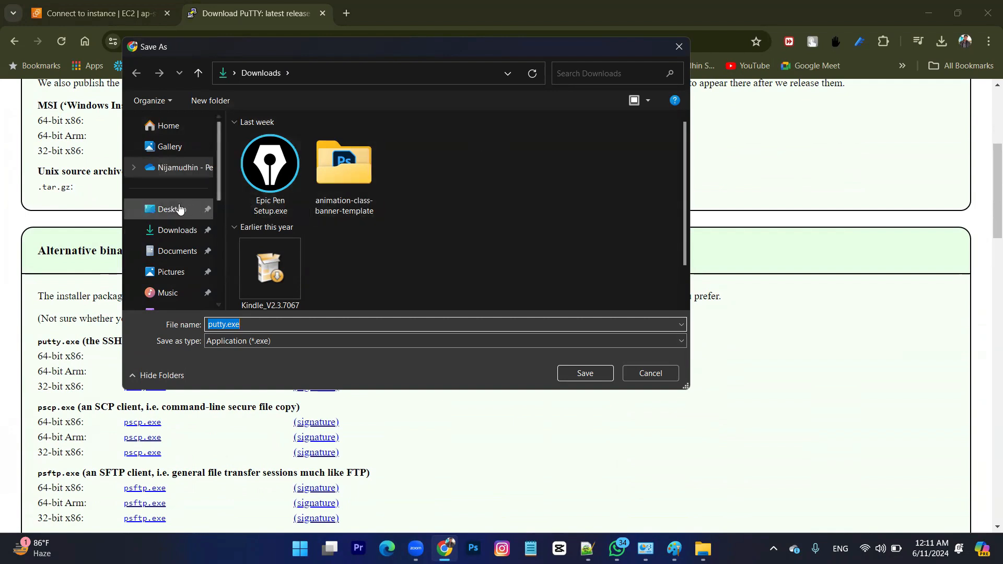
Open the properties of This PC from the save dialog to check the system type, and minimize the Settings window.
{"action": "scroll", "coordinate": [167, 212], "scroll_direction": "down", "scroll_amount": 5}
{"action": "right_click", "coordinate": [163, 252]}
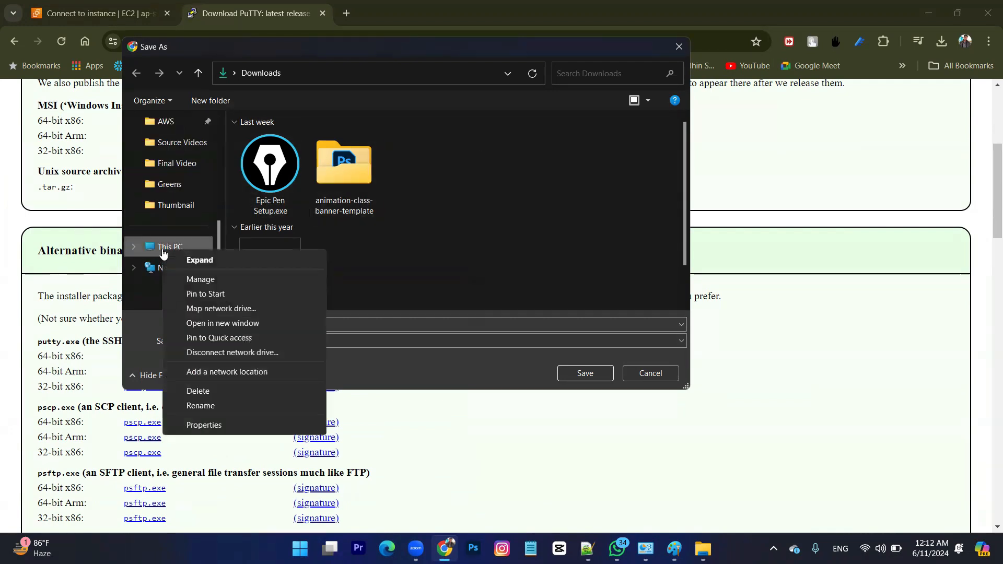
{"action": "left_click", "coordinate": [222, 423]}
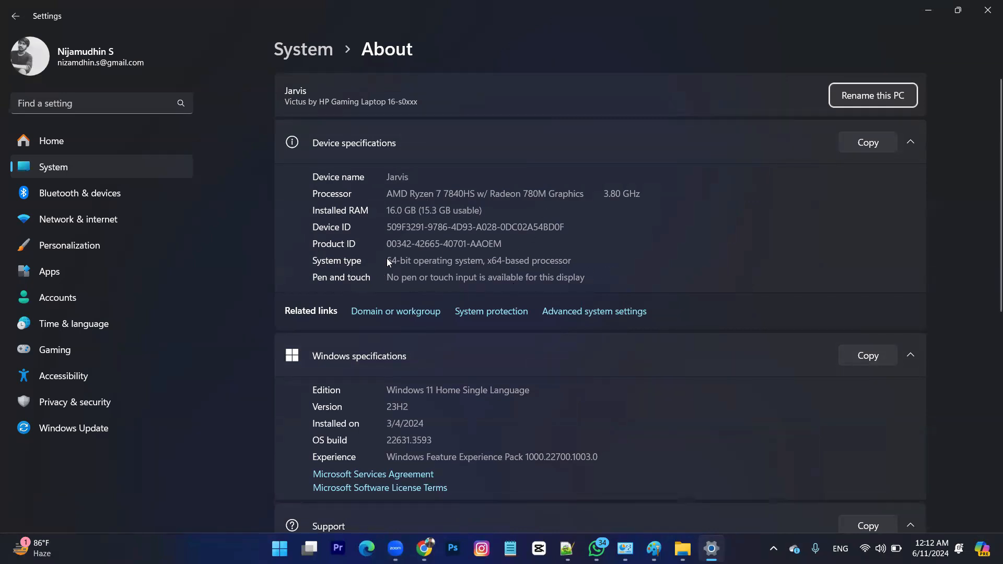
{"action": "left_click", "coordinate": [929, 11]}
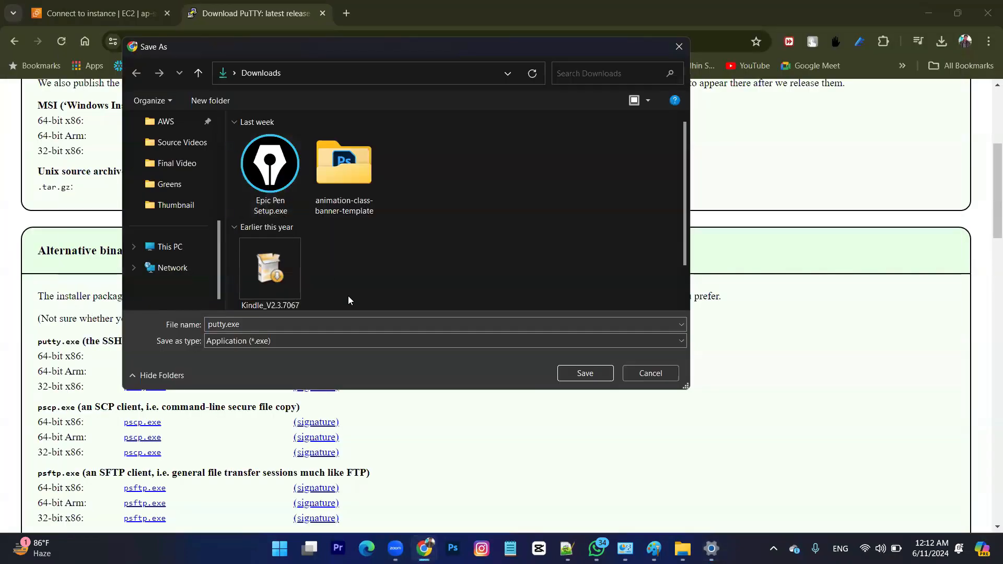
Save putty.exe in the Downloads folder and show the downloaded file in its folder.
{"action": "left_click_drag", "start_coordinate": [273, 60], "coordinate": [495, 121]}
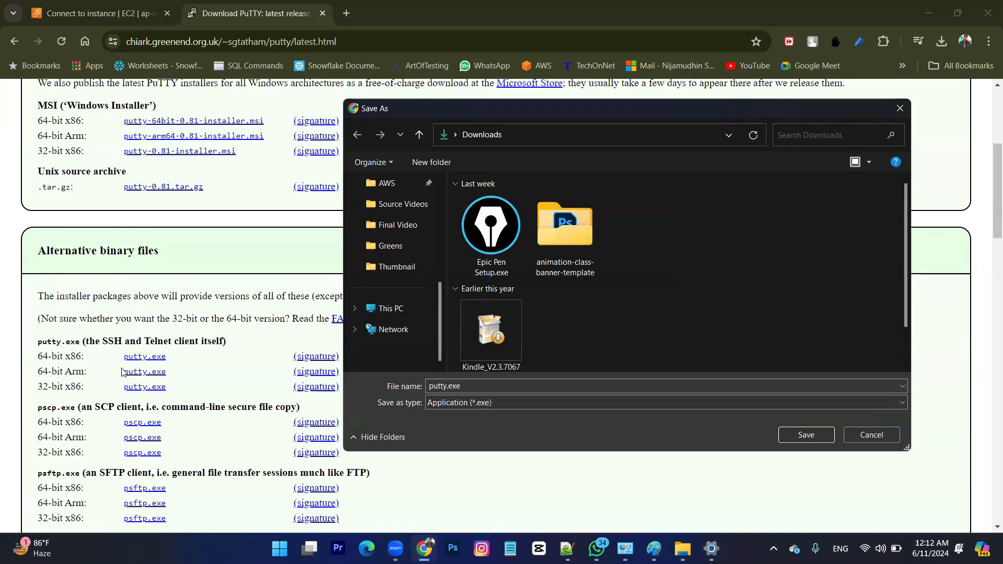
{"action": "left_click", "coordinate": [801, 435]}
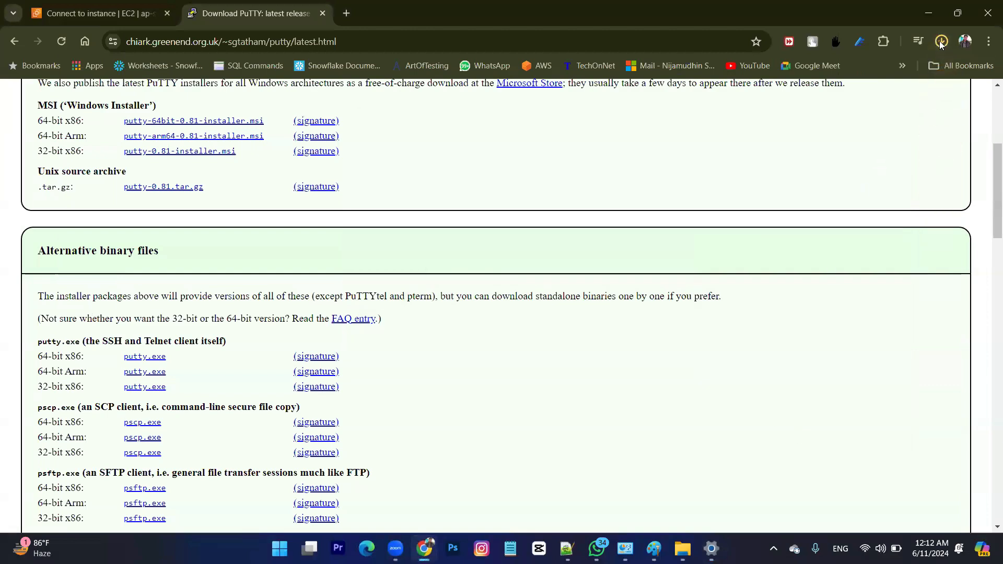
{"action": "left_click", "coordinate": [942, 42]}
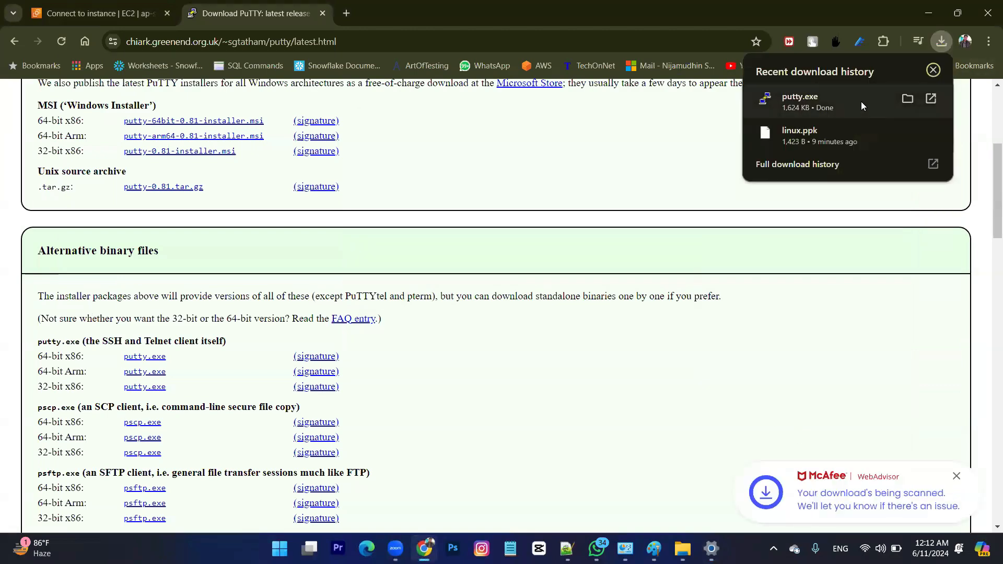
{"action": "left_click", "coordinate": [909, 102]}
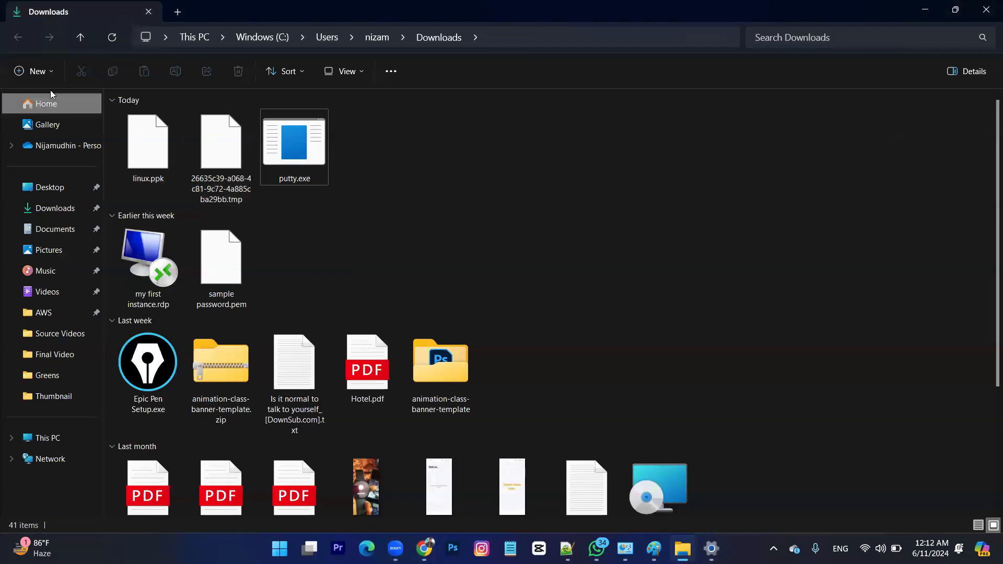
Refresh the Downloads folder and launch putty.exe, moving its configuration window slightly upward.
{"action": "left_click", "coordinate": [112, 37]}
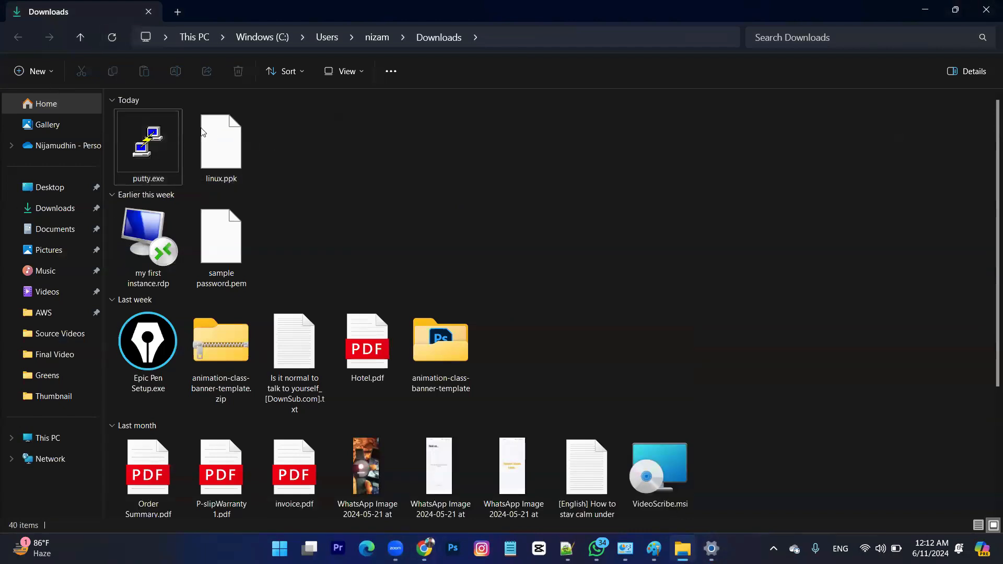
{"action": "double_click", "coordinate": [148, 151]}
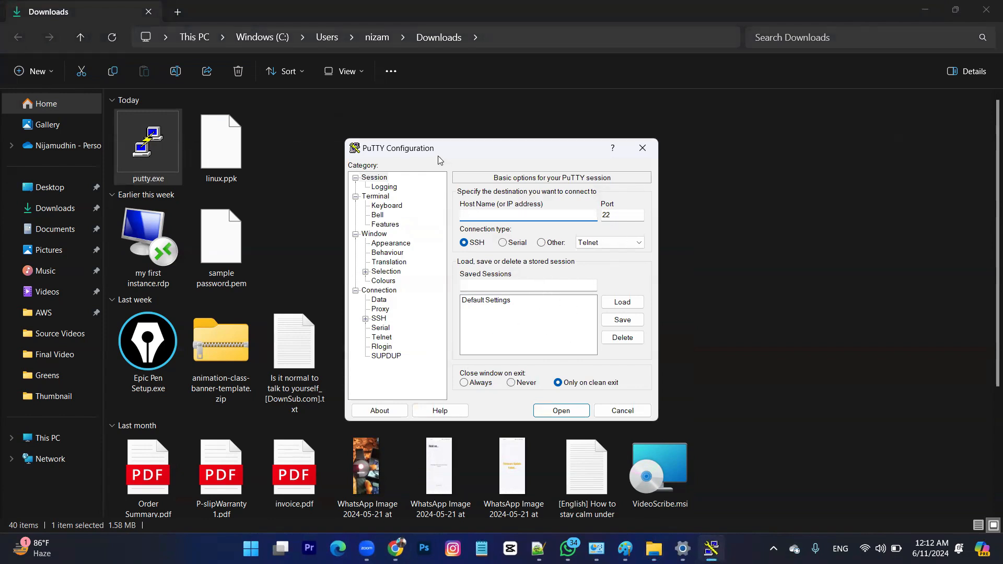
{"action": "left_click_drag", "start_coordinate": [440, 150], "coordinate": [443, 129]}
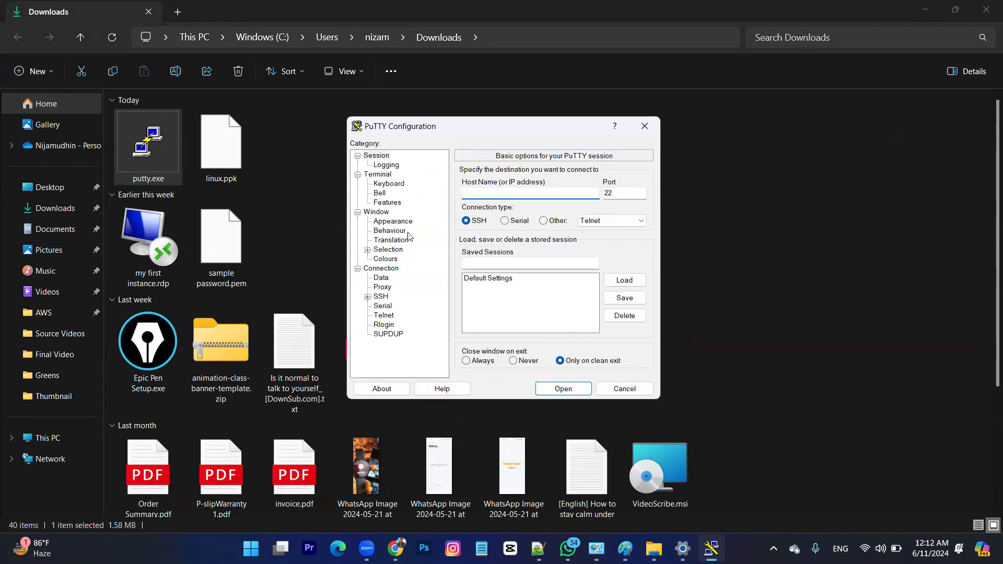
Switch back to the AWS tab in Chrome, return to the instances list and open the summary page of "my linux instance".
{"action": "key", "text": "alt+Tab"}
{"action": "key", "text": "alt+Tab"}
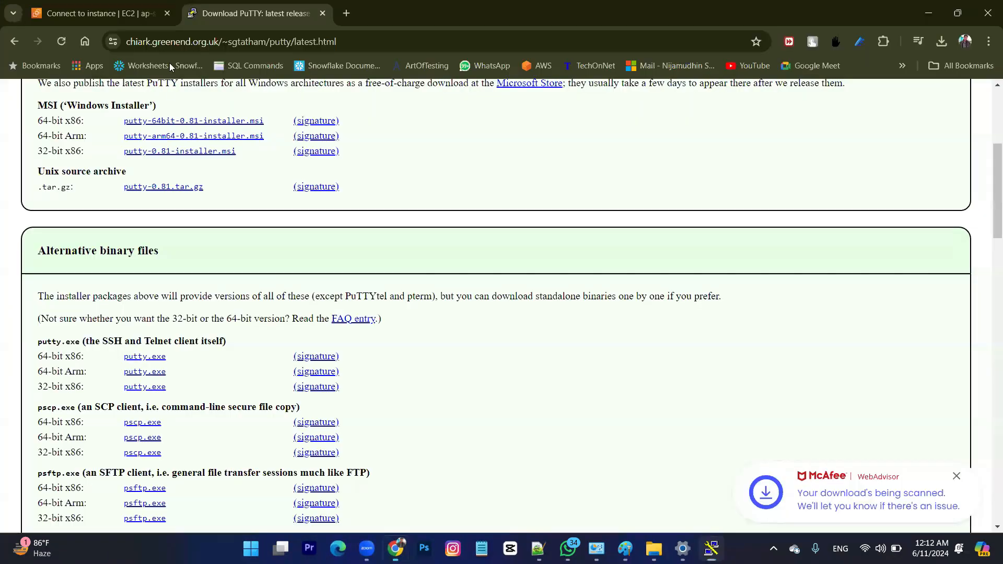
{"action": "left_click", "coordinate": [155, 21]}
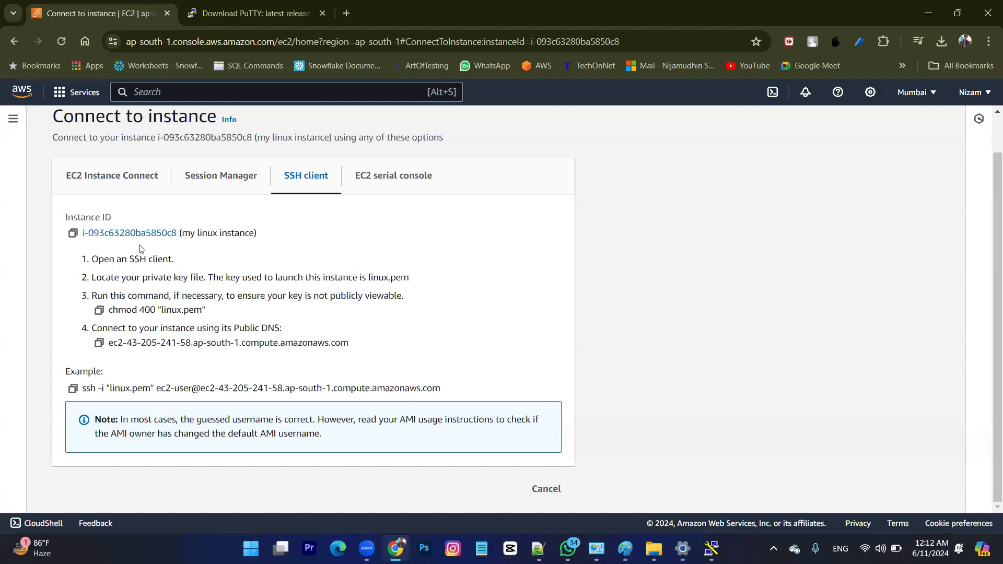
{"action": "scroll", "coordinate": [140, 249], "scroll_direction": "up", "scroll_amount": 2}
{"action": "left_click", "coordinate": [108, 125]}
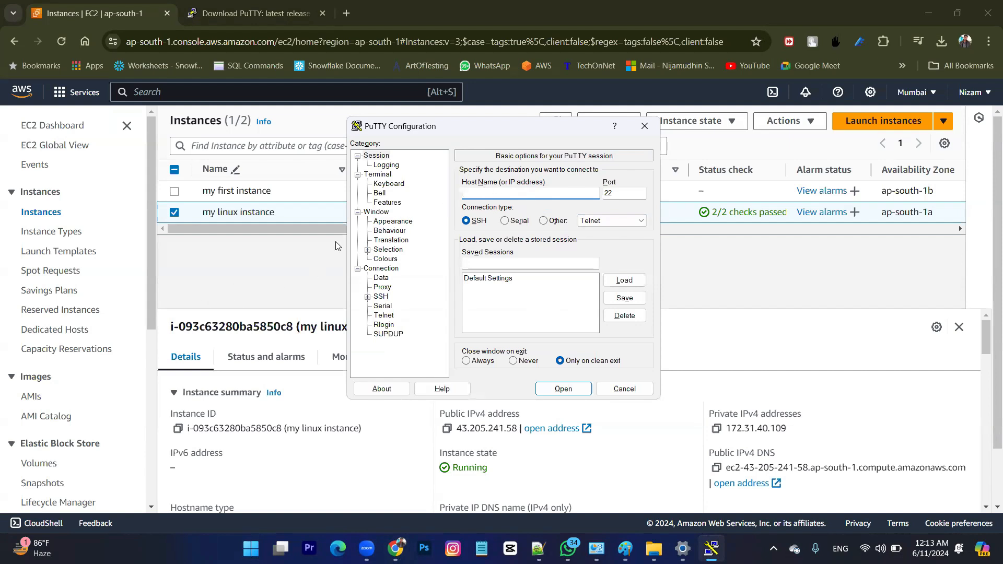
{"action": "left_click", "coordinate": [282, 275]}
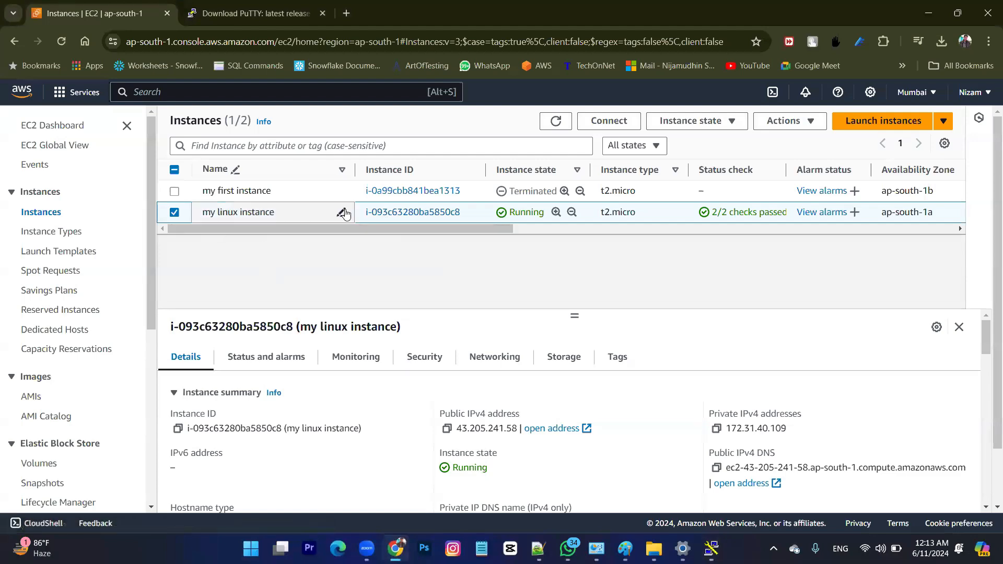
{"action": "left_click", "coordinate": [390, 212]}
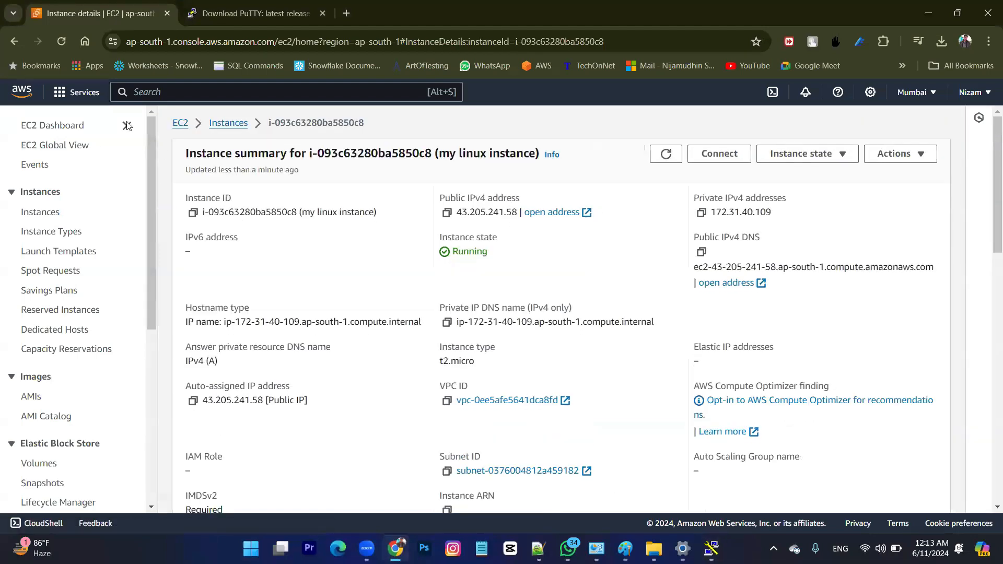
Open the SSH client connection instructions for "my linux instance" and copy the ec2-user address from the example command.
{"action": "left_click", "coordinate": [230, 125]}
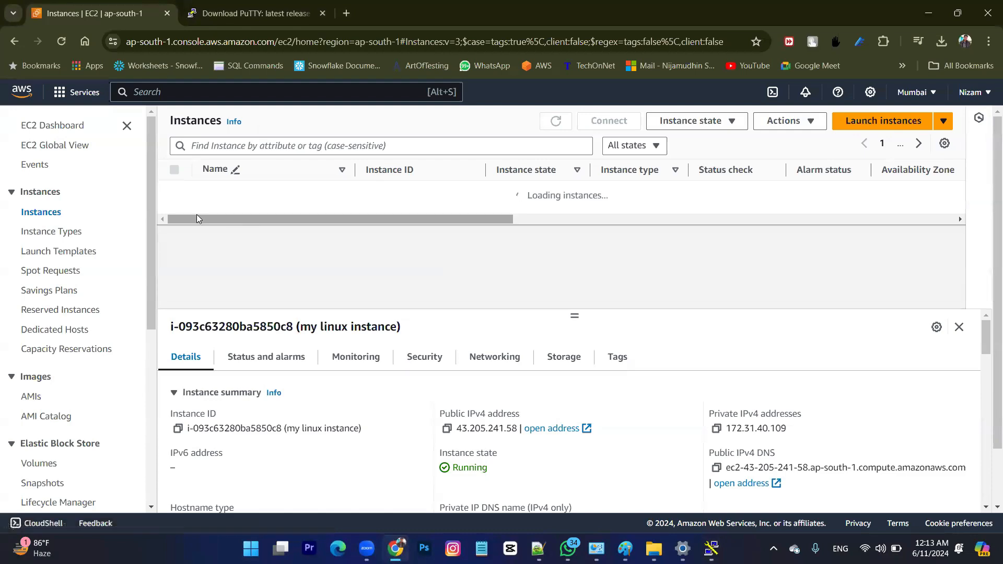
{"action": "left_click", "coordinate": [591, 124]}
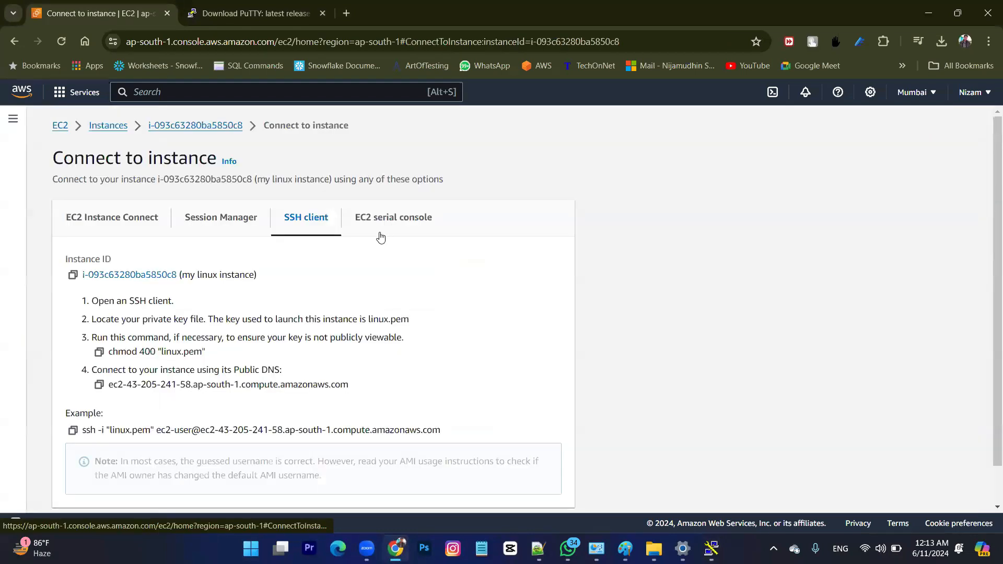
{"action": "scroll", "coordinate": [303, 310], "scroll_direction": "down", "scroll_amount": 1}
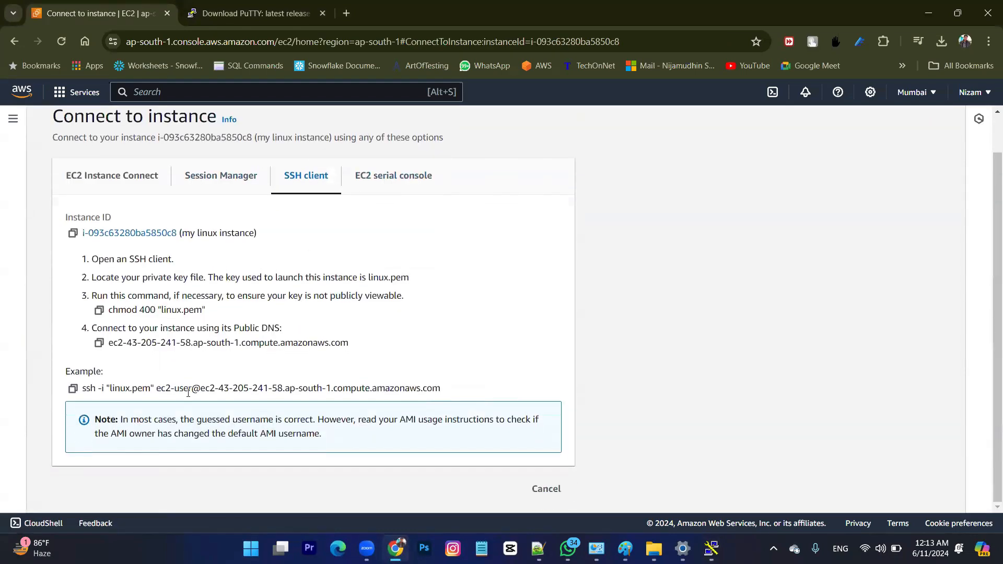
{"action": "left_click_drag", "start_coordinate": [162, 388], "coordinate": [438, 401]}
{"action": "left_click", "coordinate": [158, 391]}
{"action": "key", "text": "ctrl+c"}
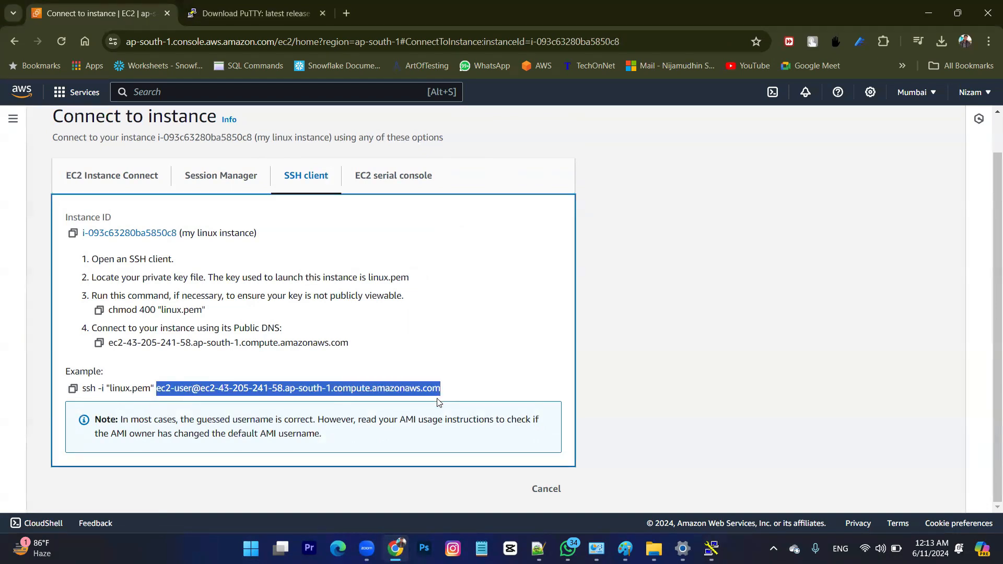
{"action": "key", "text": "alt+Tab"}
{"action": "key", "text": "ctrl+v"}
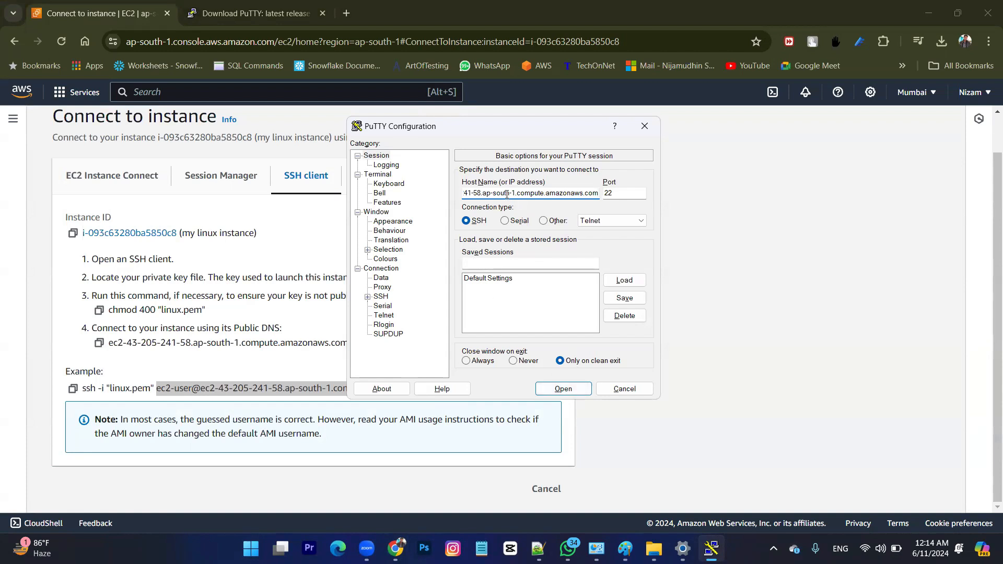
{"action": "left_click_drag", "start_coordinate": [506, 195], "coordinate": [401, 189]}
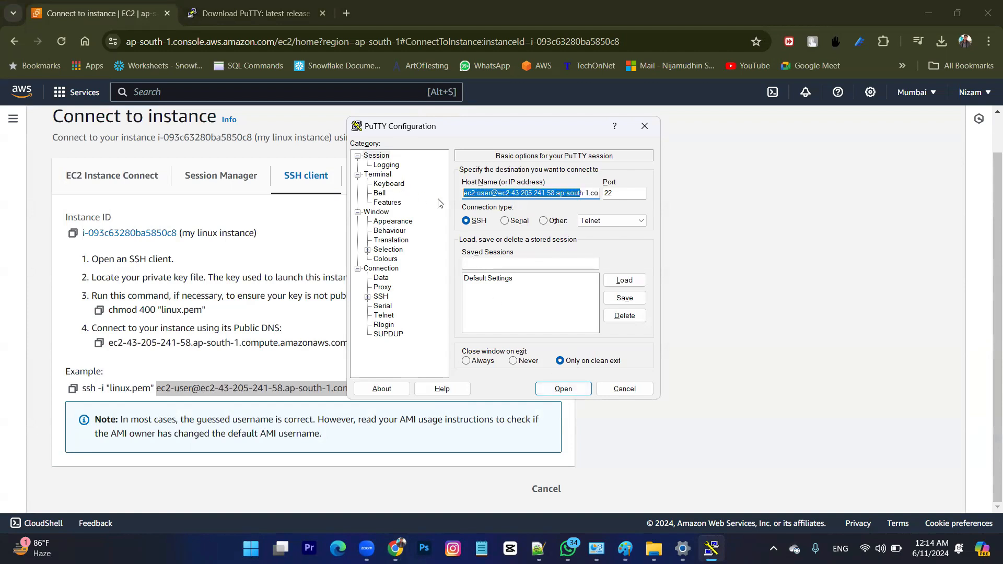
{"action": "left_click", "coordinate": [497, 195]}
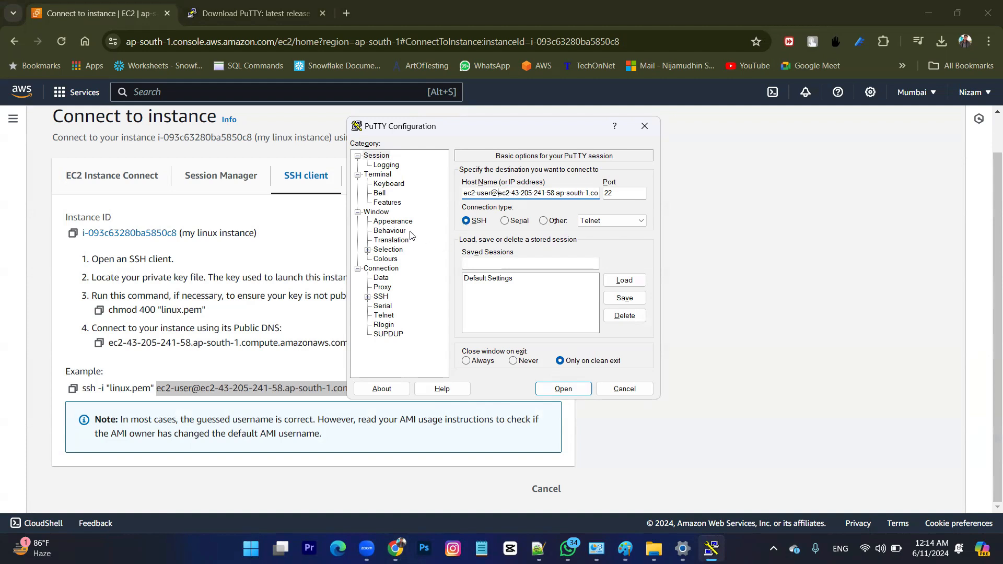
Review where the SSH authentication credentials are set within the connection options, and return to the basic session options.
{"action": "left_click", "coordinate": [387, 269]}
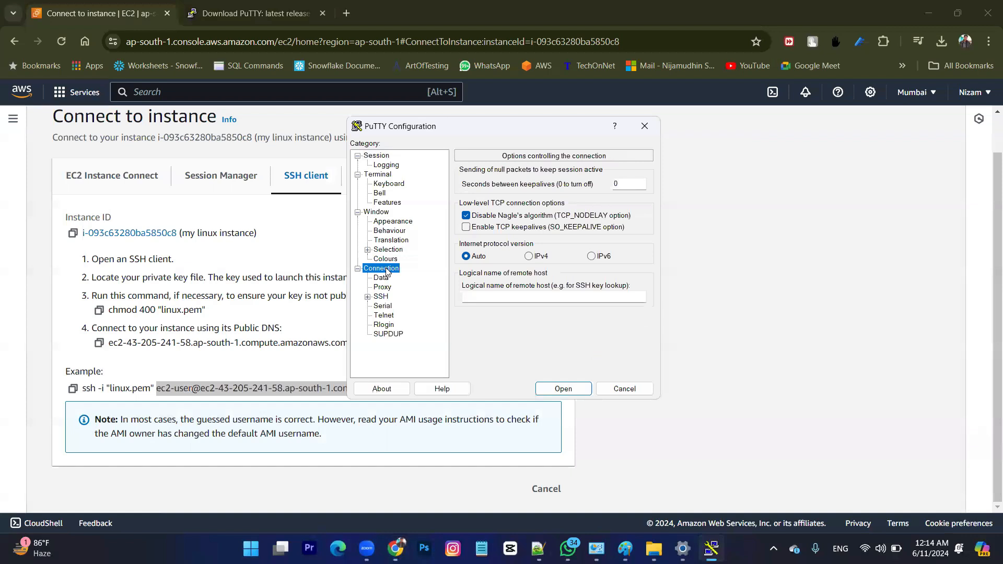
{"action": "left_click", "coordinate": [367, 297]}
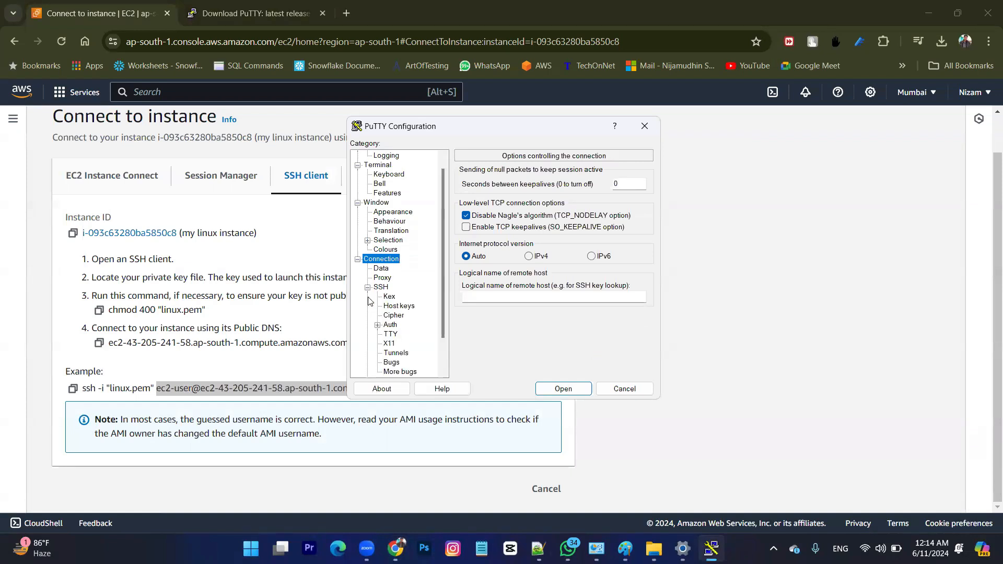
{"action": "left_click", "coordinate": [378, 325]}
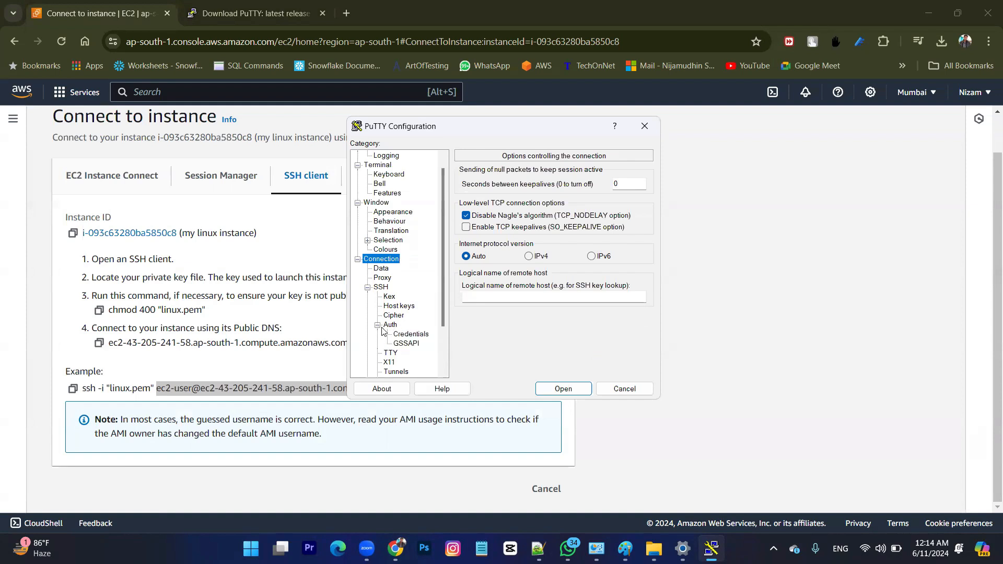
{"action": "left_click", "coordinate": [410, 334]}
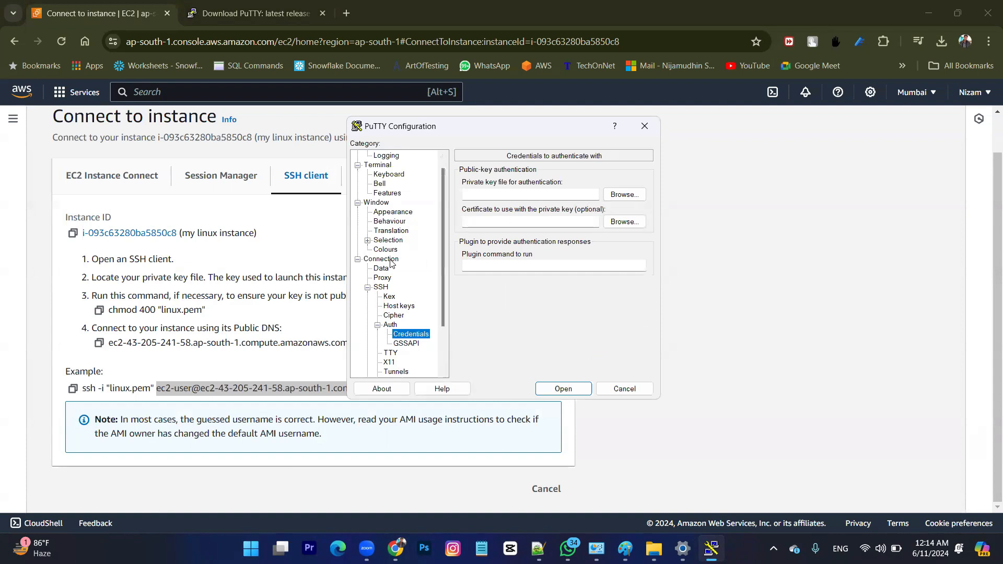
{"action": "scroll", "coordinate": [391, 263], "scroll_direction": "up", "scroll_amount": 1}
{"action": "left_click", "coordinate": [389, 166]}
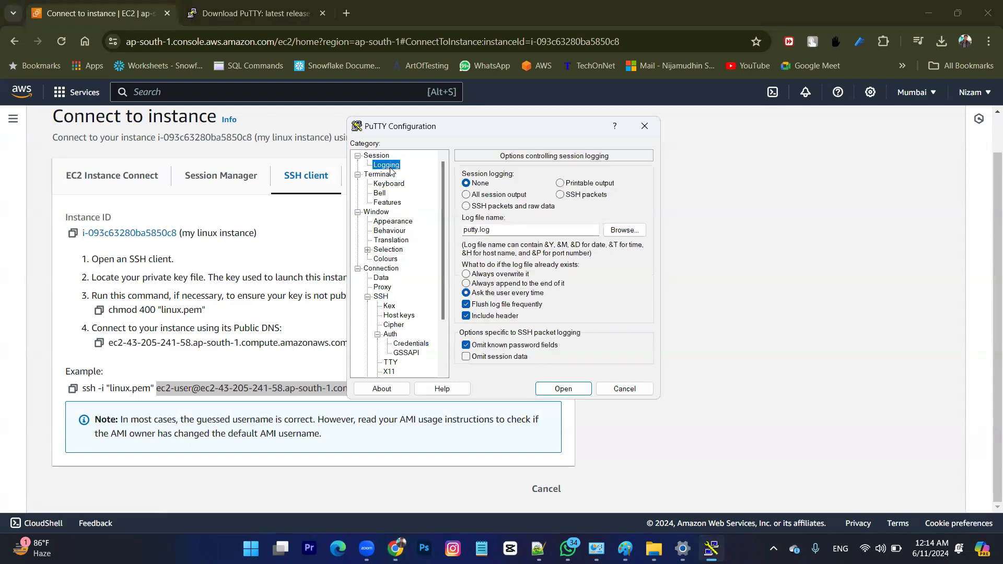
{"action": "left_click", "coordinate": [384, 176]}
{"action": "left_click", "coordinate": [379, 156]}
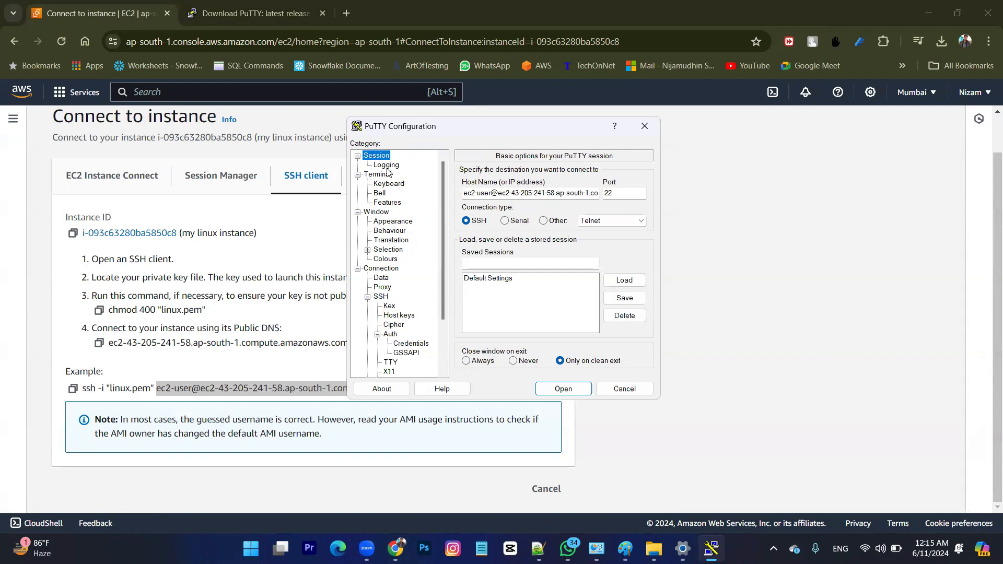
In the SSH authentication credentials, list all file types in Downloads and load linux.ppk as the private key file.
{"action": "left_click", "coordinate": [386, 270]}
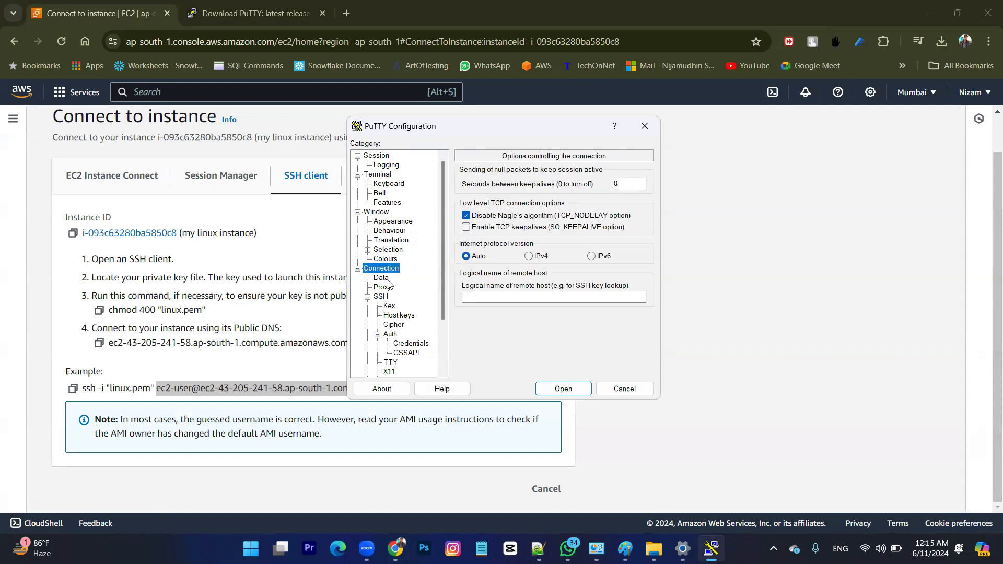
{"action": "left_click", "coordinate": [384, 298]}
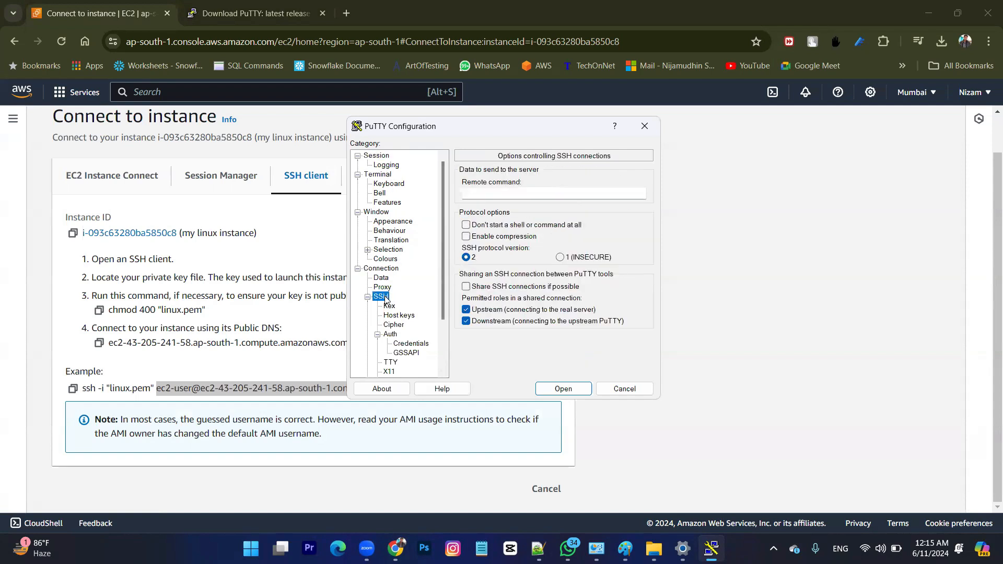
{"action": "left_click", "coordinate": [391, 335]}
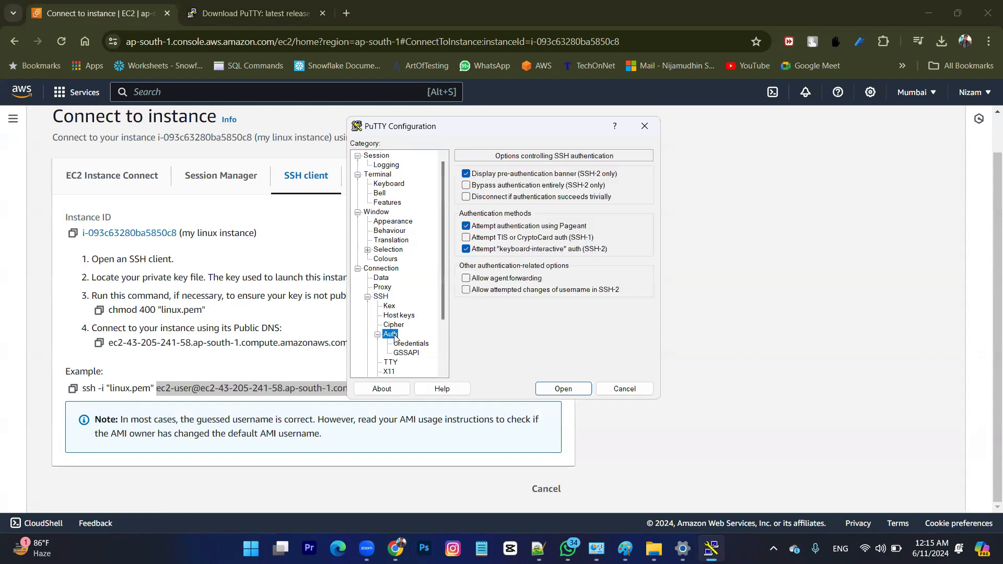
{"action": "left_click", "coordinate": [410, 343]}
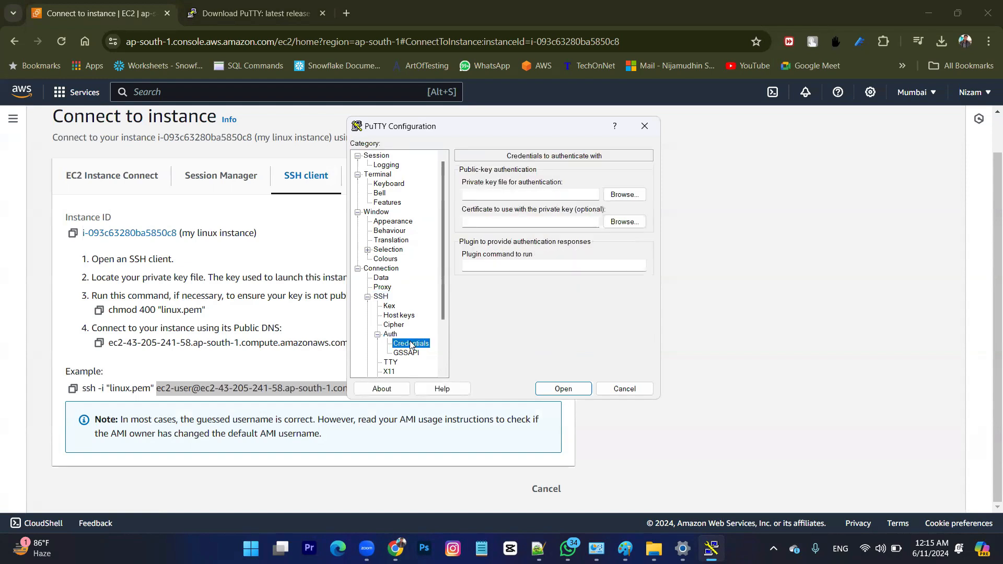
{"action": "left_click", "coordinate": [629, 193]}
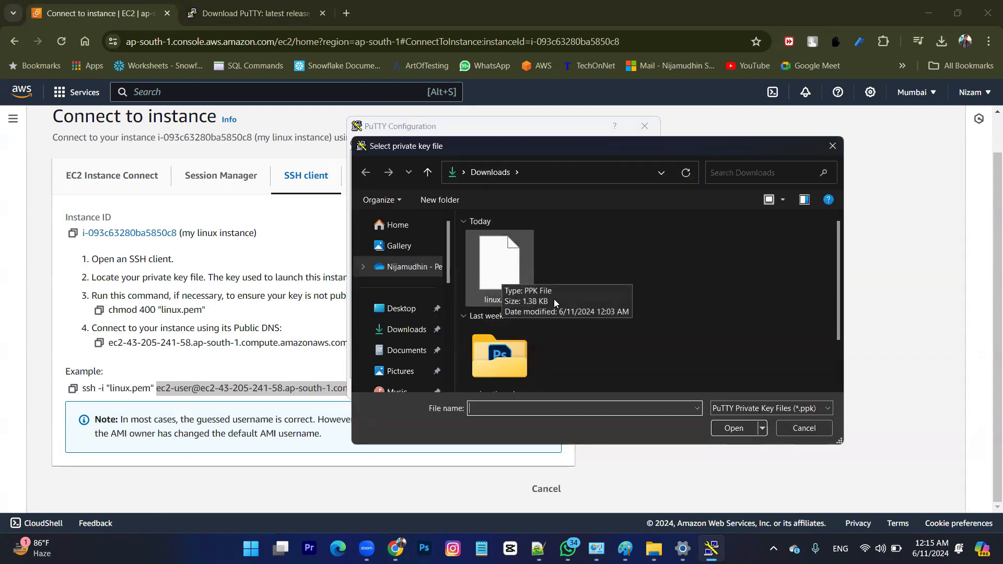
{"action": "left_click", "coordinate": [743, 408]}
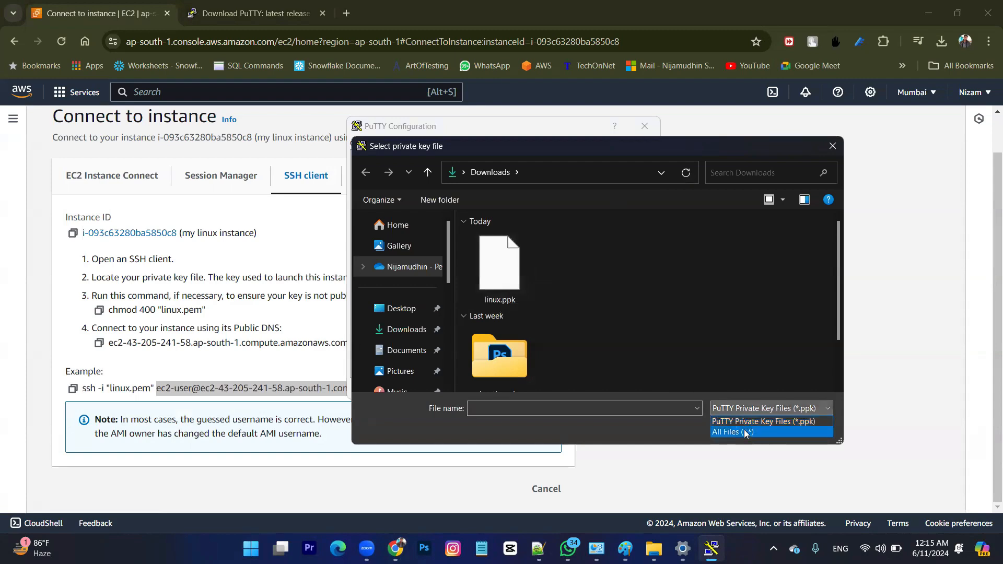
{"action": "left_click", "coordinate": [746, 432]}
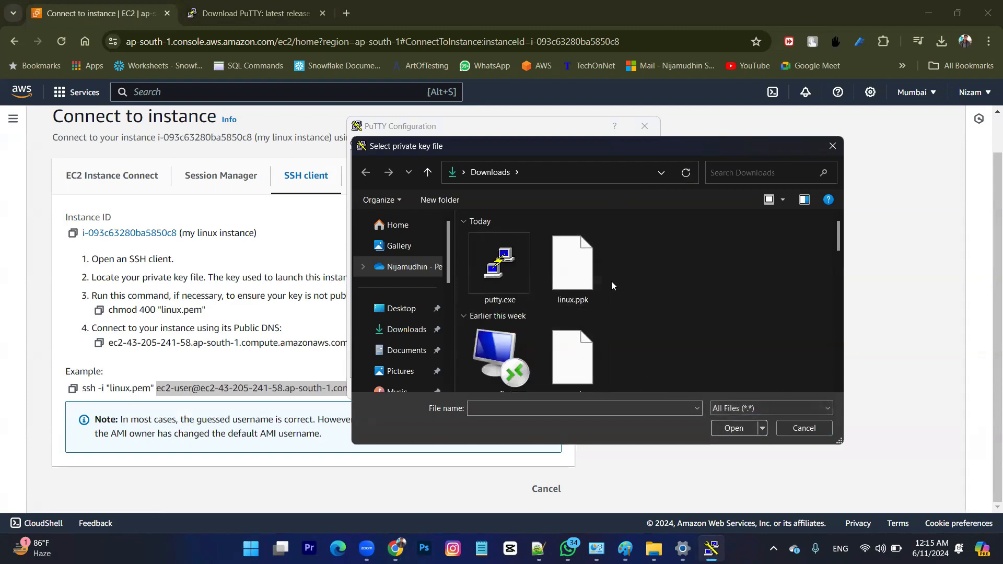
{"action": "double_click", "coordinate": [572, 266]}
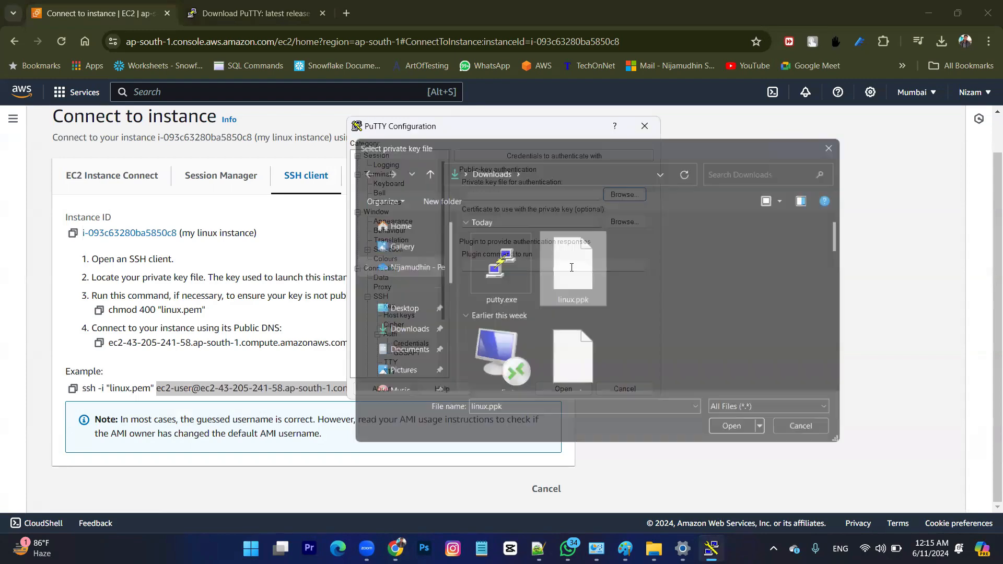
Open the SSH connection to the instance, accepting the server's host key, and maximize the terminal window.
{"action": "left_click", "coordinate": [571, 389]}
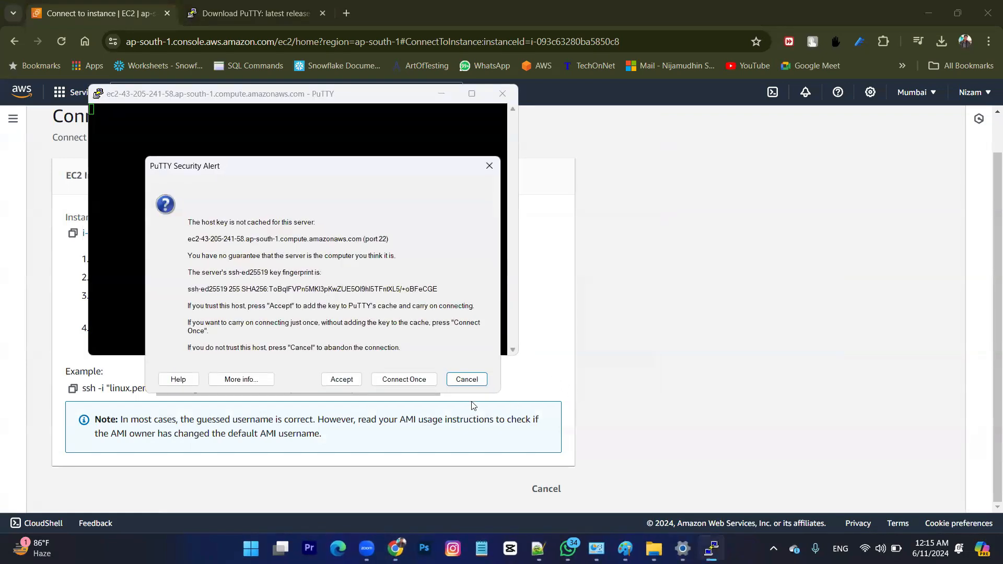
{"action": "left_click", "coordinate": [341, 379]}
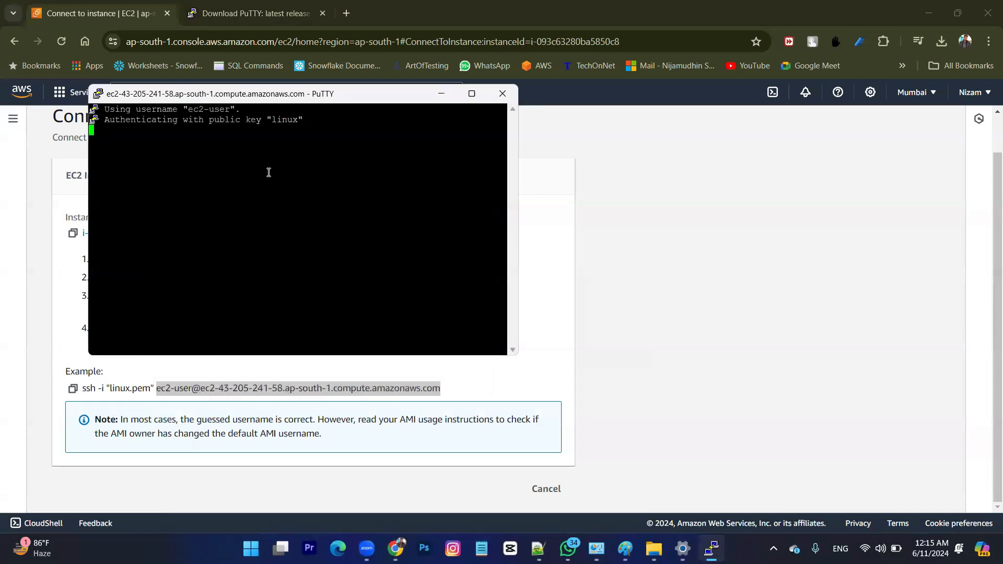
{"action": "left_click_drag", "start_coordinate": [281, 95], "coordinate": [572, 171]}
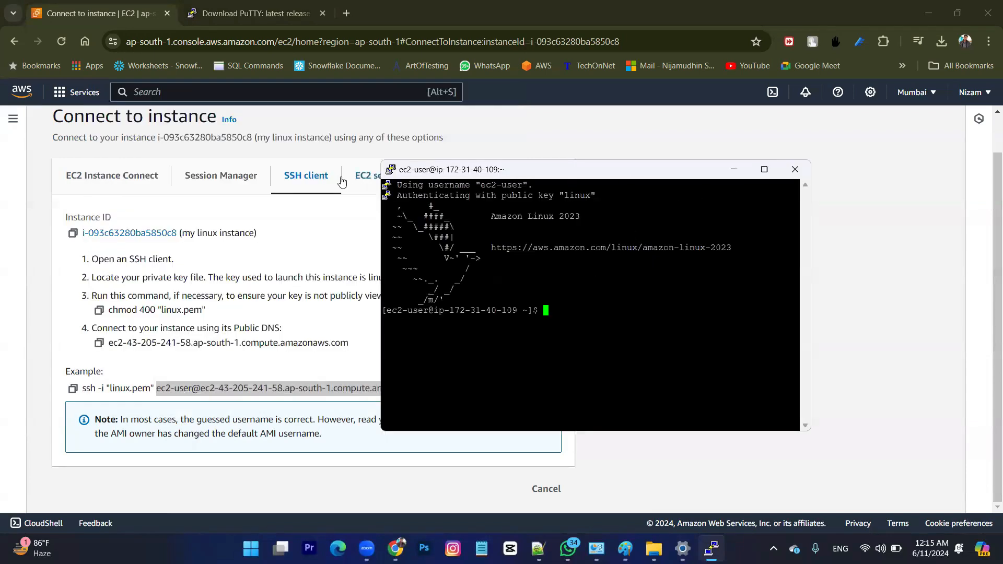
{"action": "left_click_drag", "start_coordinate": [381, 161], "coordinate": [236, 69]}
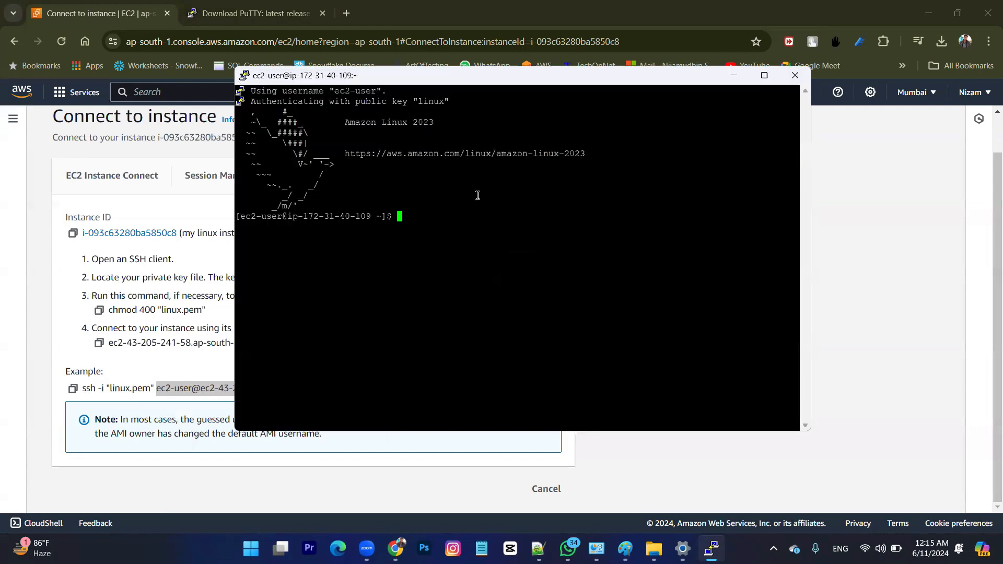
{"action": "left_click", "coordinate": [764, 76]}
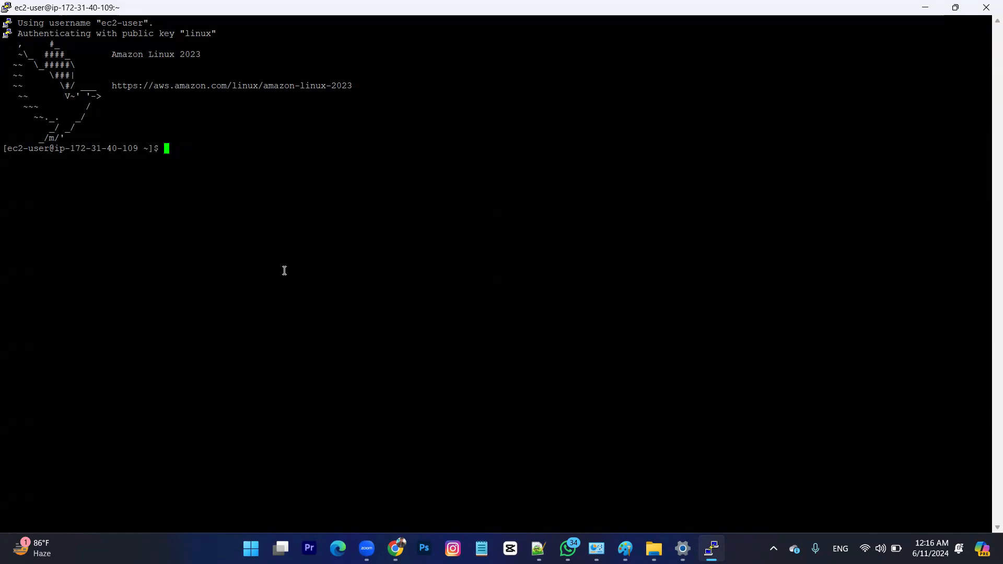
{"action": "left_click", "coordinate": [250, 548]}
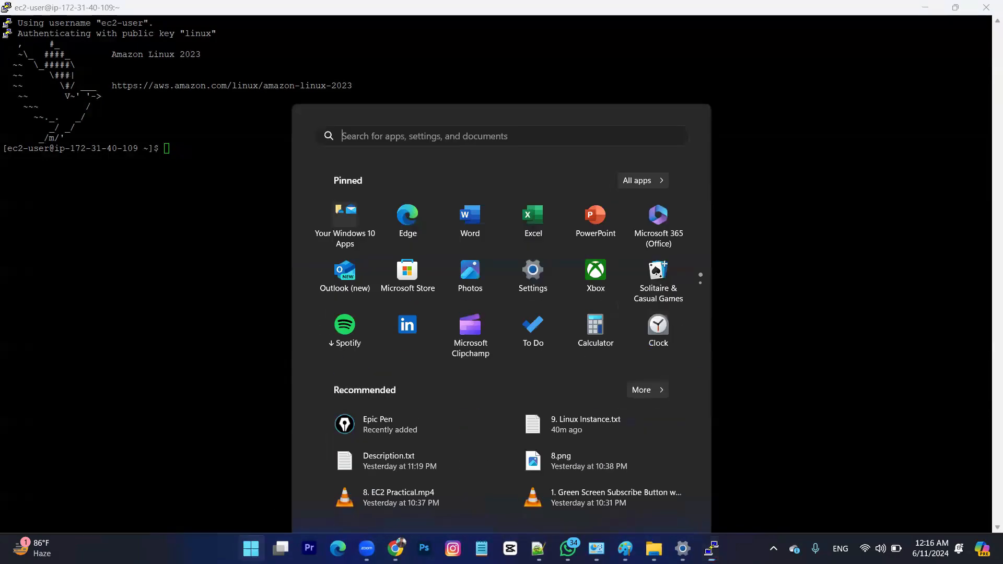
{"action": "left_click", "coordinate": [166, 219]}
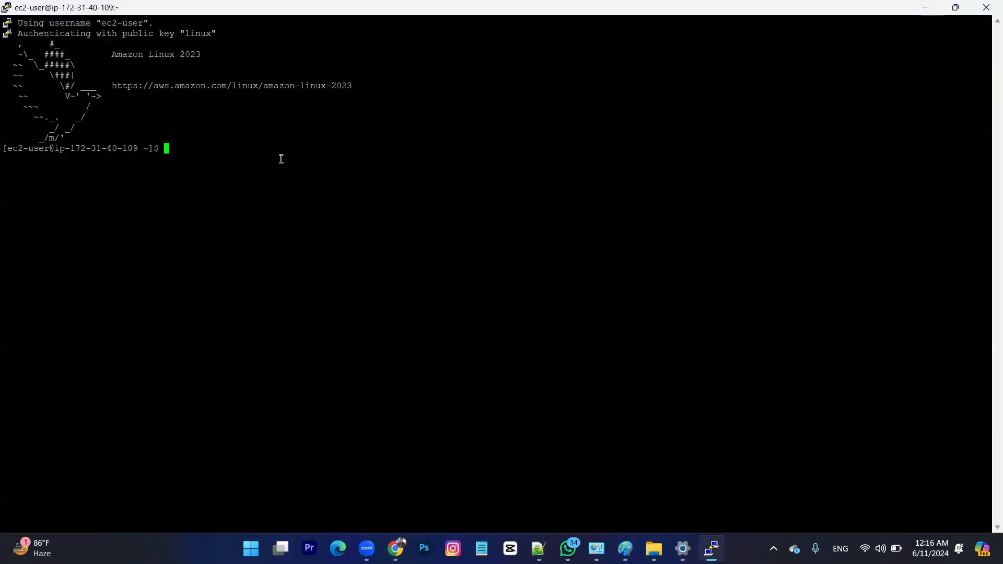
{"action": "type", "text": "vi t"}
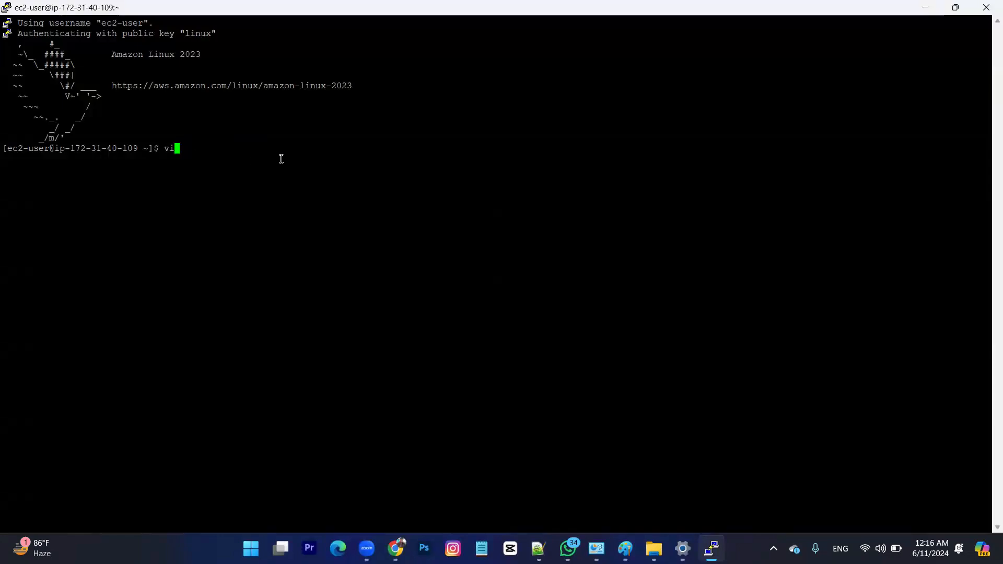
{"action": "type", "text": "k.txt"}
{"action": "key", "text": "BackSpace"}
{"action": "key", "text": "BackSpace"}
{"action": "key", "text": "BackSpace"}
{"action": "key", "text": "BackSpace"}
{"action": "key", "text": "BackSpace"}
{"action": "key", "text": "BackSpace"}
{"action": "key", "text": "BackSpace"}
{"action": "key", "text": "BackSpace"}
{"action": "key", "text": "BackSpace"}
{"action": "key", "text": "BackSpace"}
{"action": "key", "text": "BackSpace"}
{"action": "key", "text": "BackSpace"}
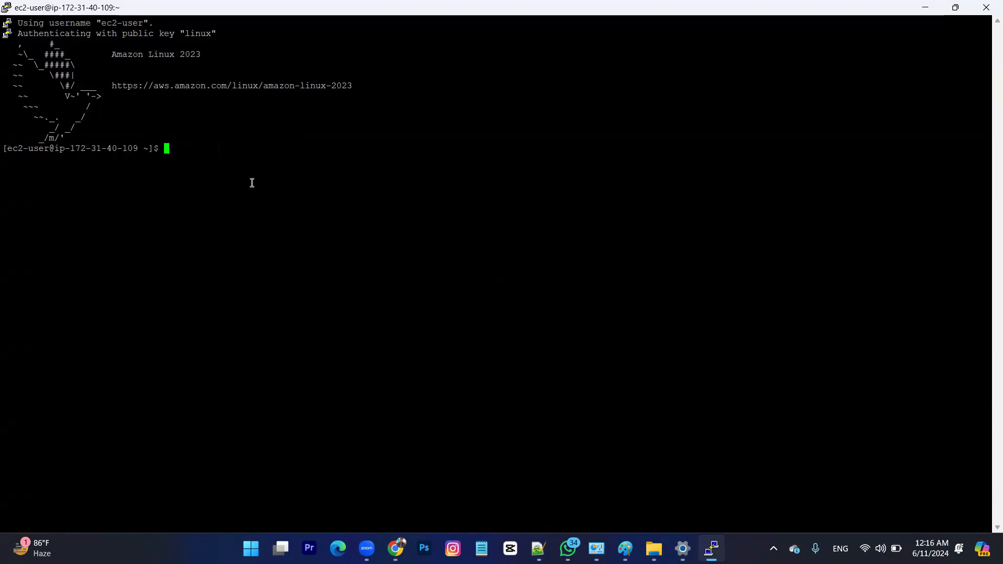